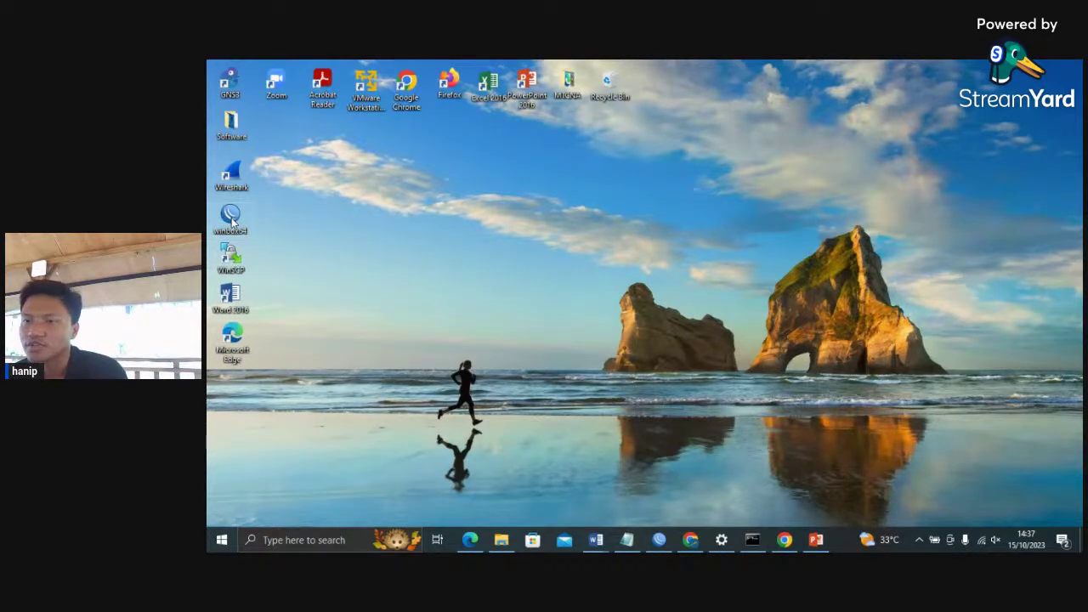
# - Open WinBox and connect to the discovered RB941-2nD router by its MAC address with the admin login
pyautogui.doubleClick(233, 218)
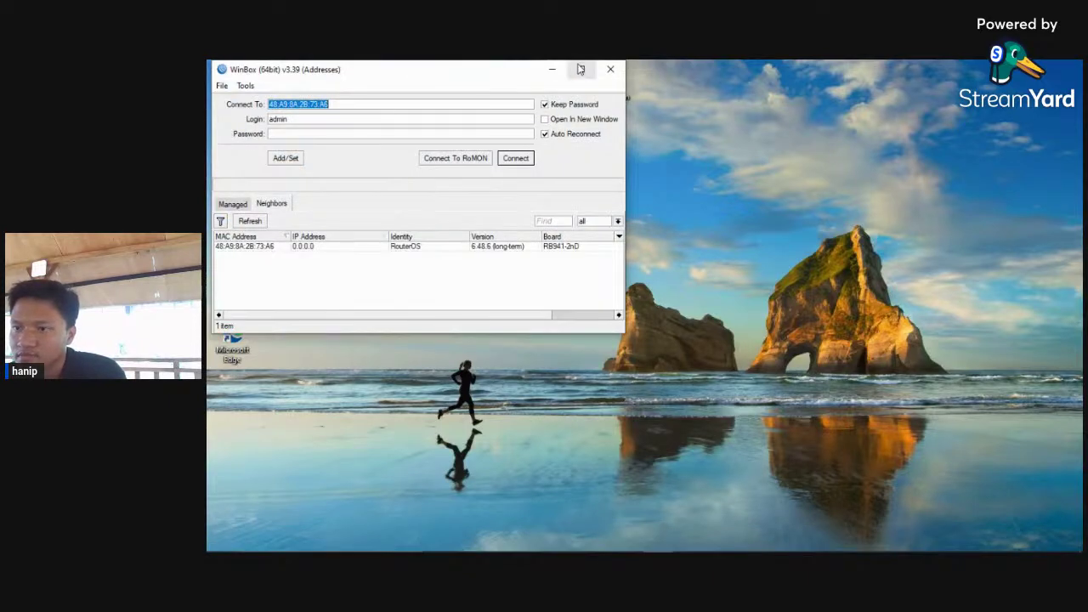
pyautogui.click(580, 69)
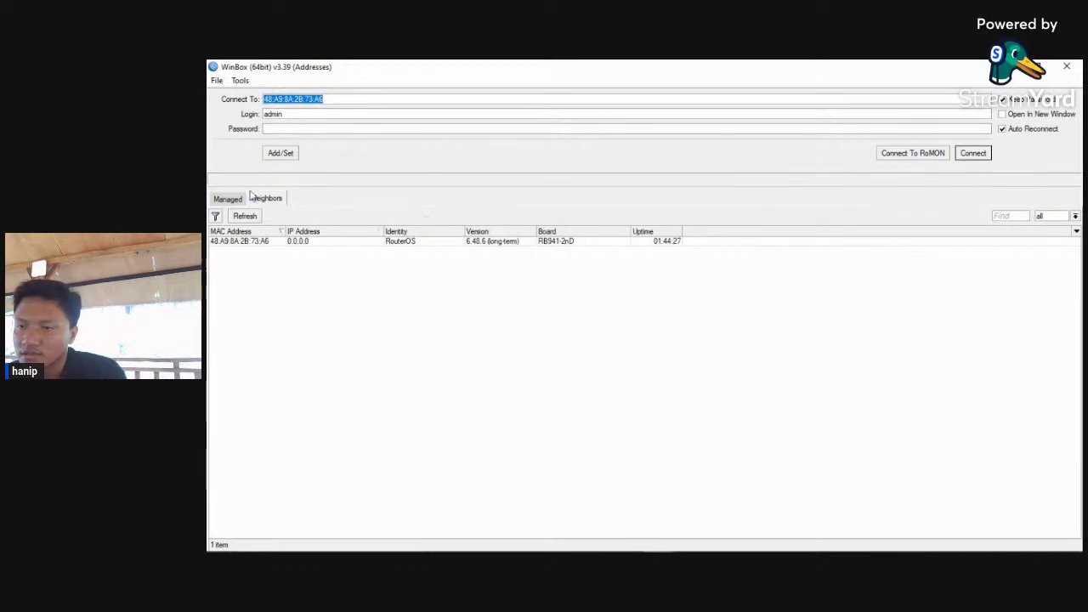
pyautogui.click(245, 241)
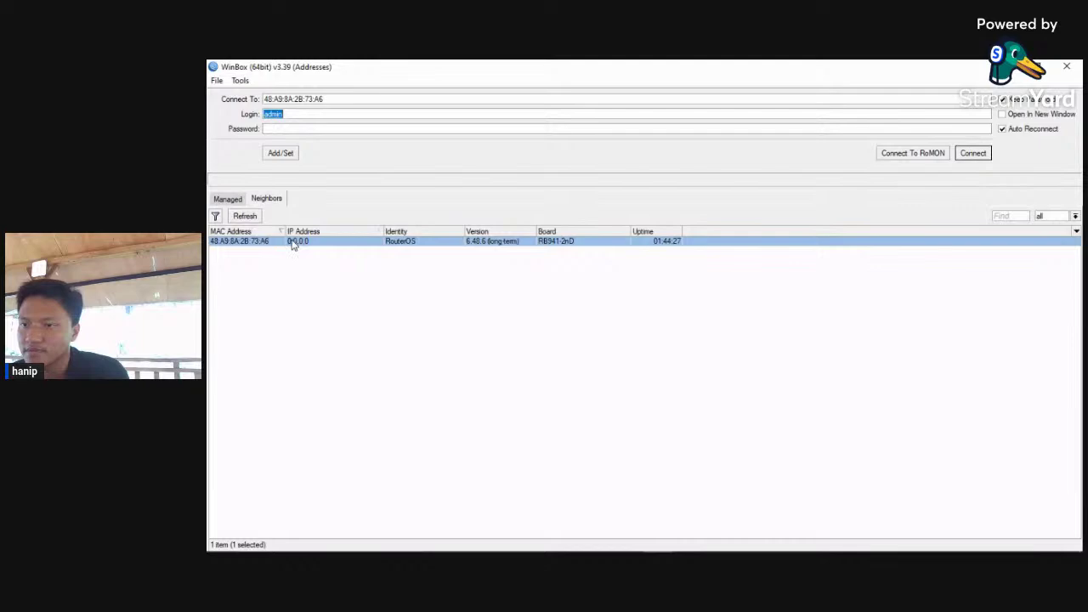
pyautogui.click(972, 154)
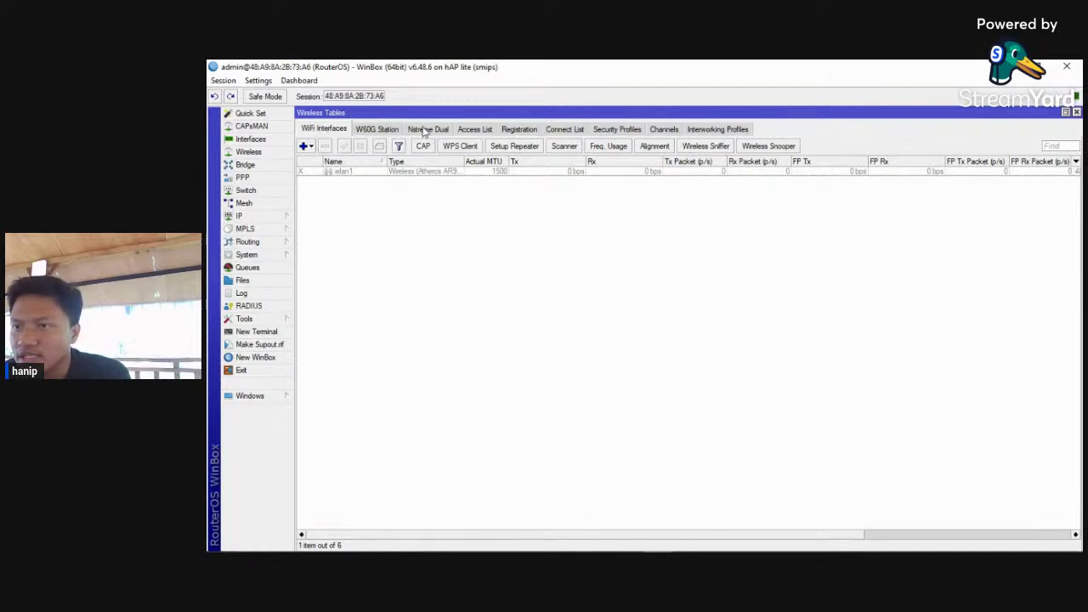
# - Open the settings of the wlan1 interface, review its general properties, and choose station as its wireless mode
pyautogui.doubleClick(340, 172)
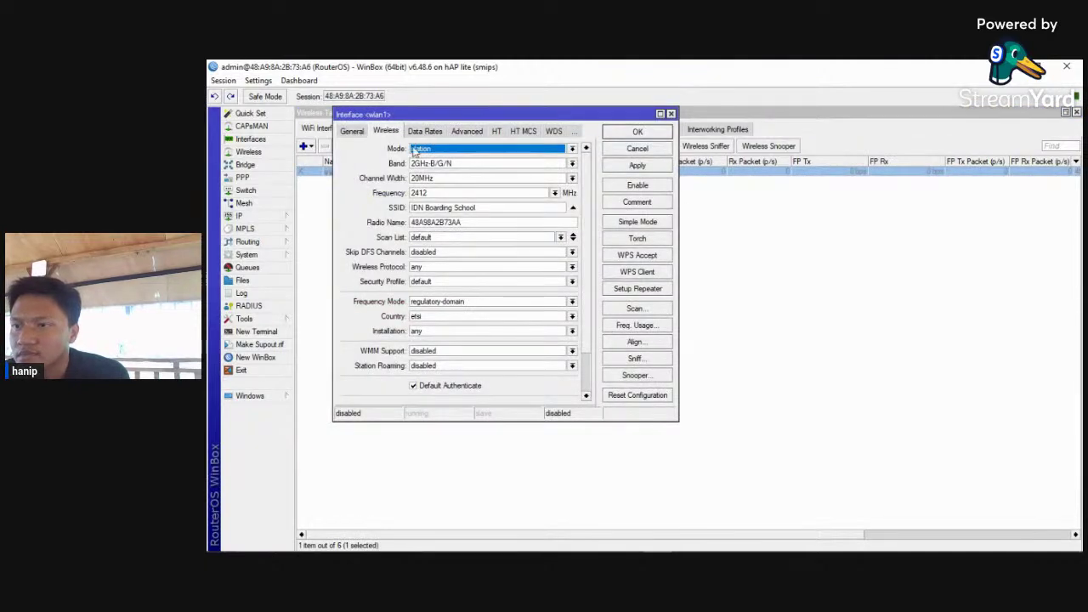
pyautogui.moveTo(551, 114); pyautogui.dragTo(628, 154)
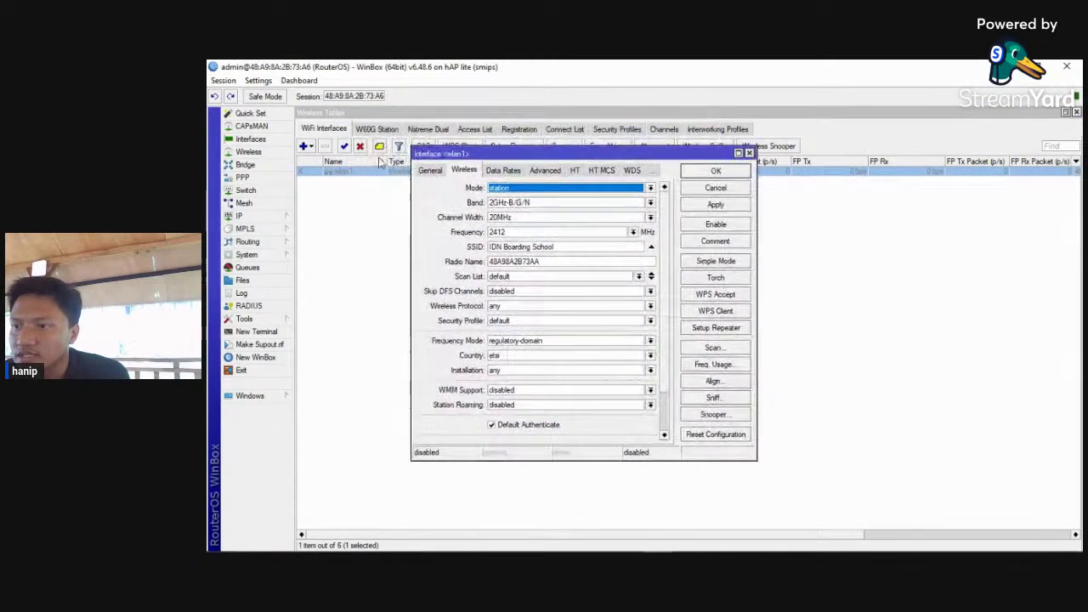
pyautogui.click(431, 170)
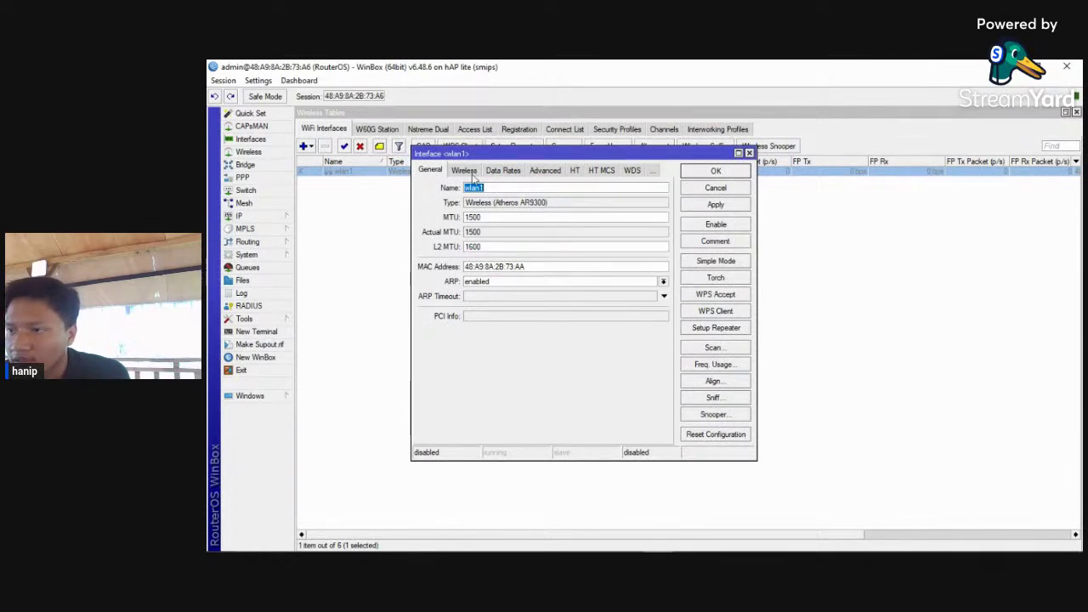
pyautogui.click(464, 170)
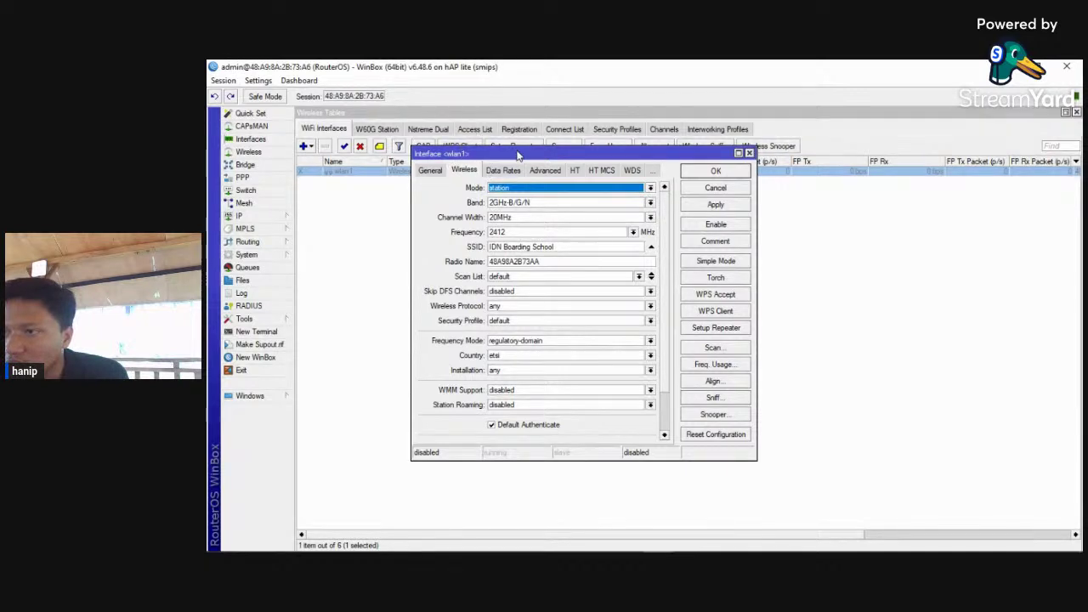
pyautogui.moveTo(524, 156); pyautogui.dragTo(560, 160)
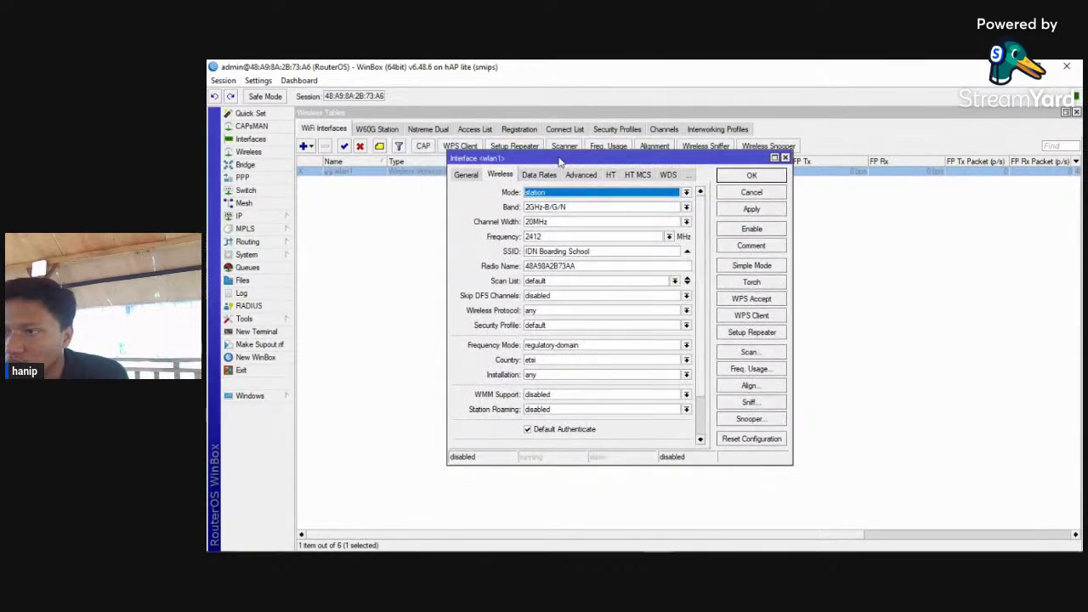
pyautogui.click(687, 193)
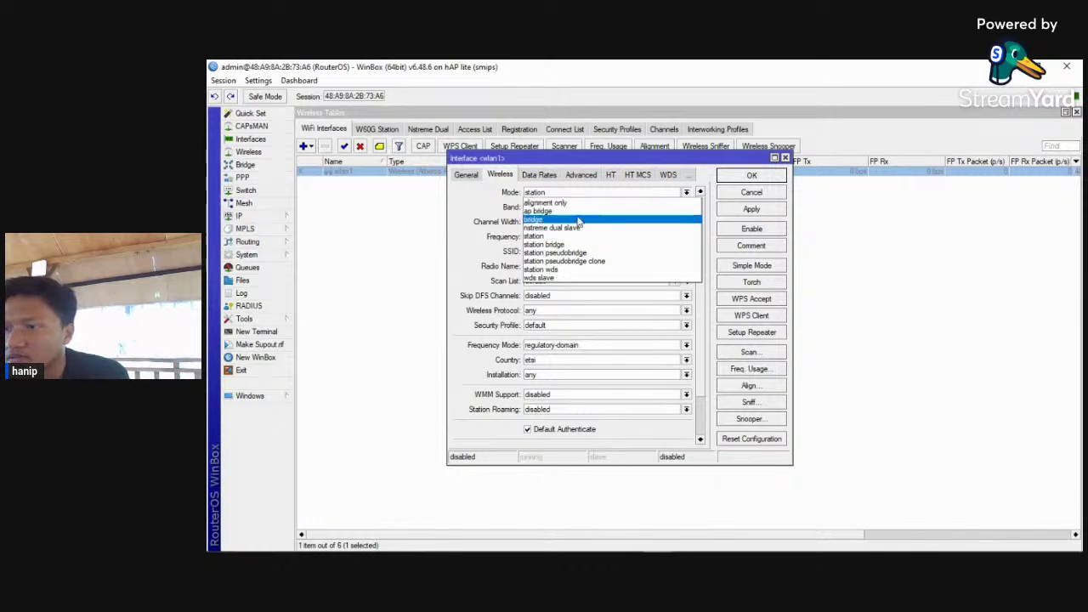
pyautogui.click(535, 238)
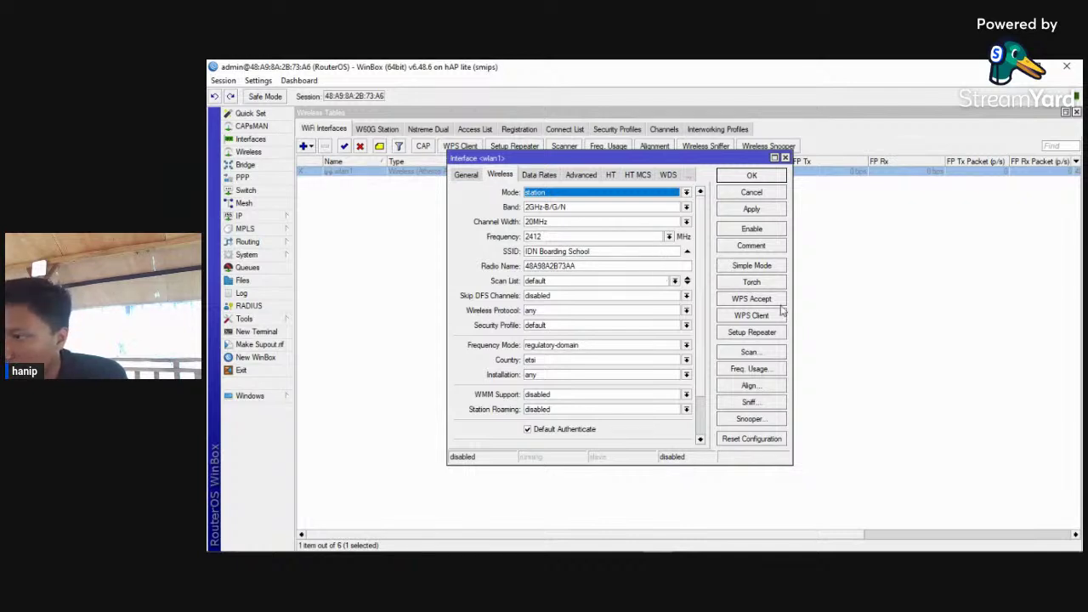
# - Scan for networks on wlan1 and connect it to the IDN Boarding School access point on channel 2412, saving the interface settings
pyautogui.click(749, 355)
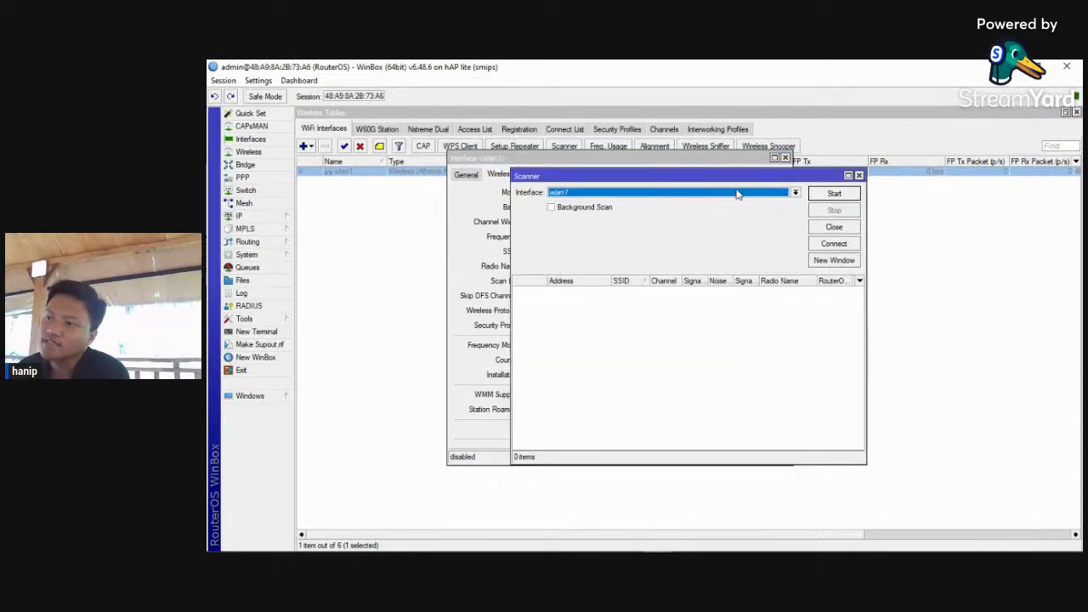
pyautogui.click(828, 195)
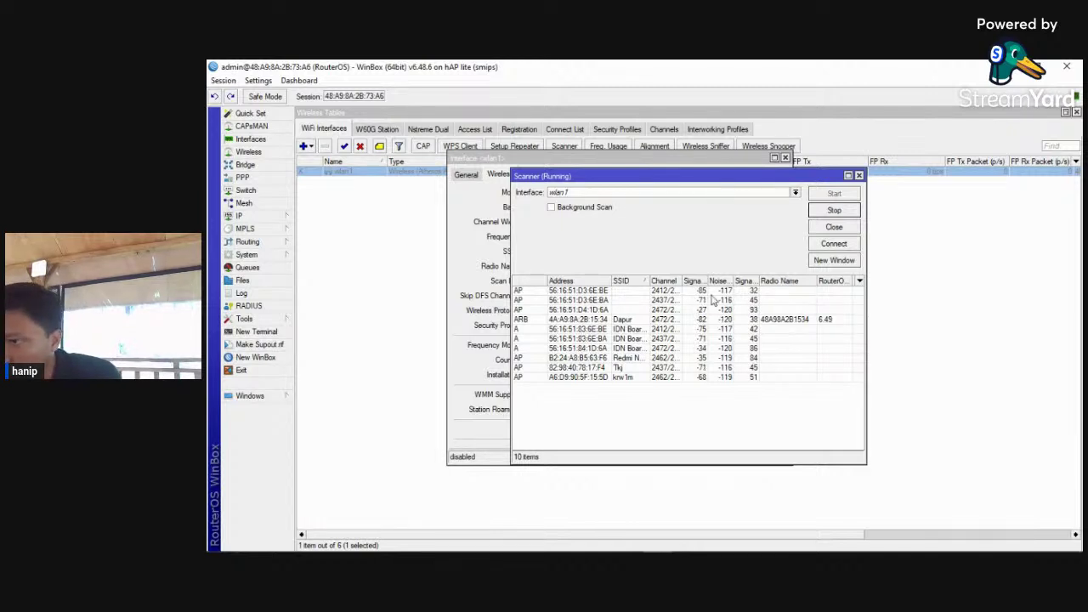
pyautogui.click(609, 330)
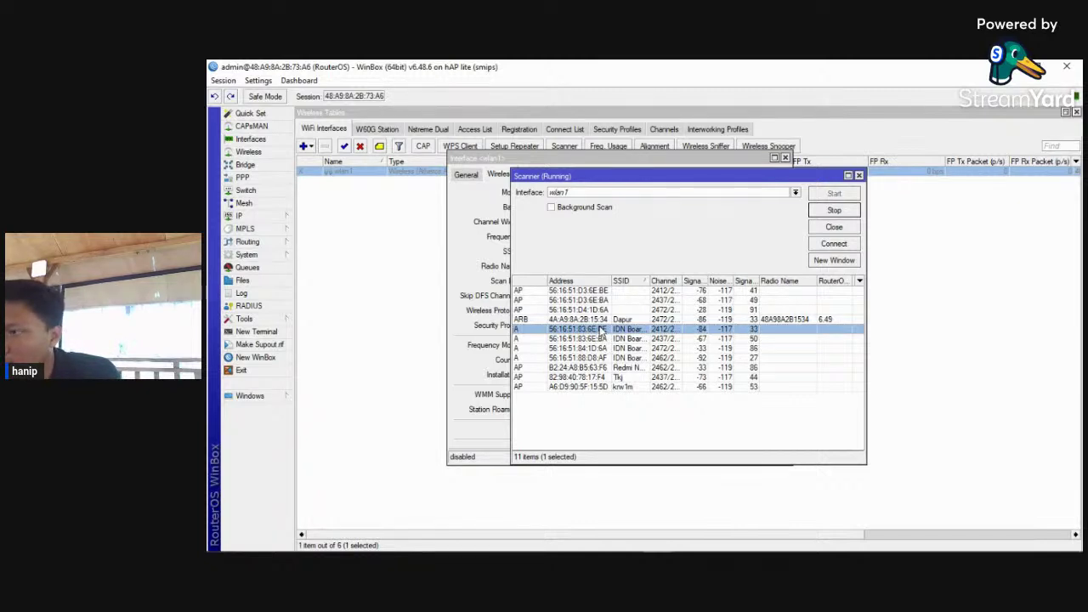
pyautogui.click(823, 245)
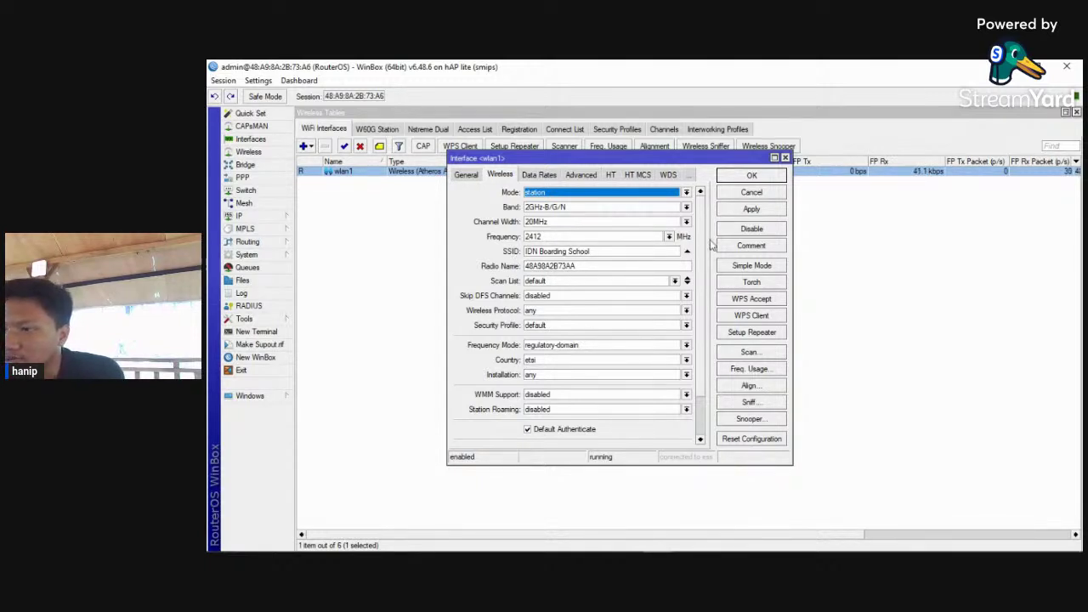
pyautogui.click(771, 210)
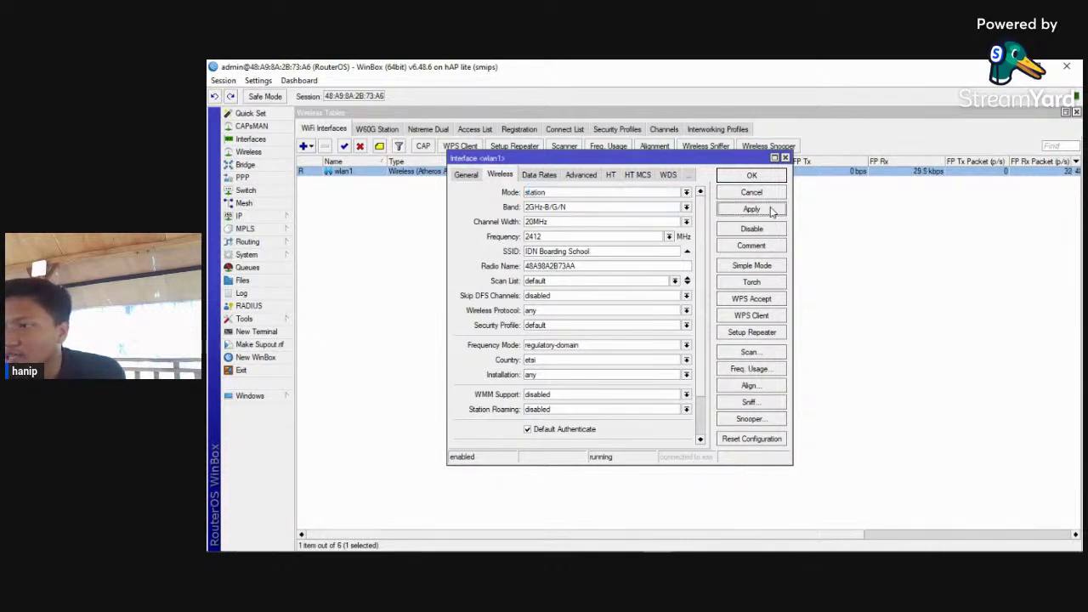
pyautogui.click(771, 176)
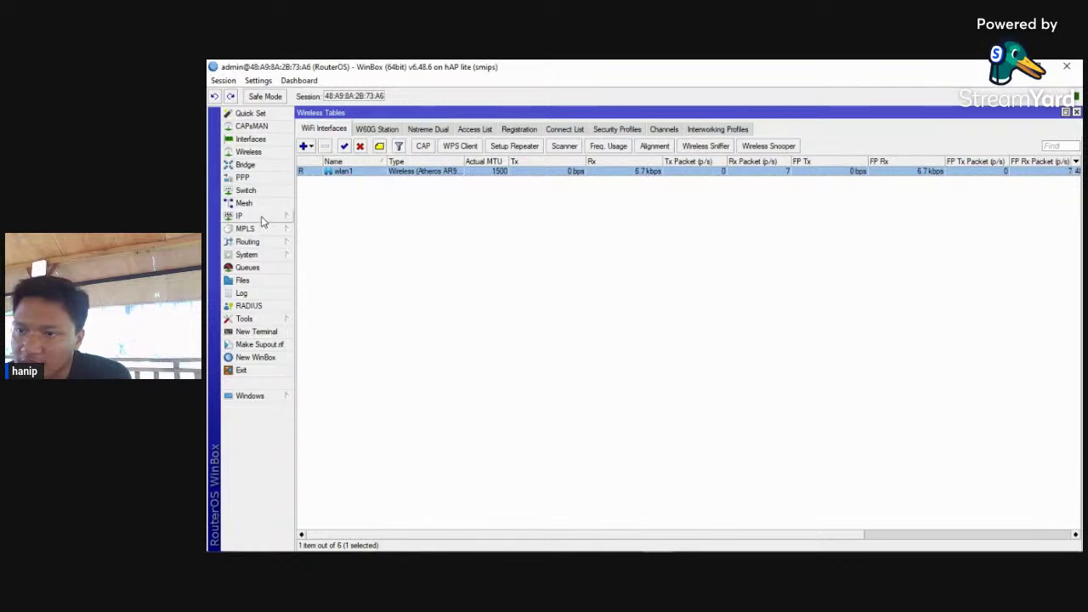
# - Add a DHCP client on the wlan1 interface with Use Peer DNS, Use Peer NTP and Add Default Route set to yes
pyautogui.click(263, 219)
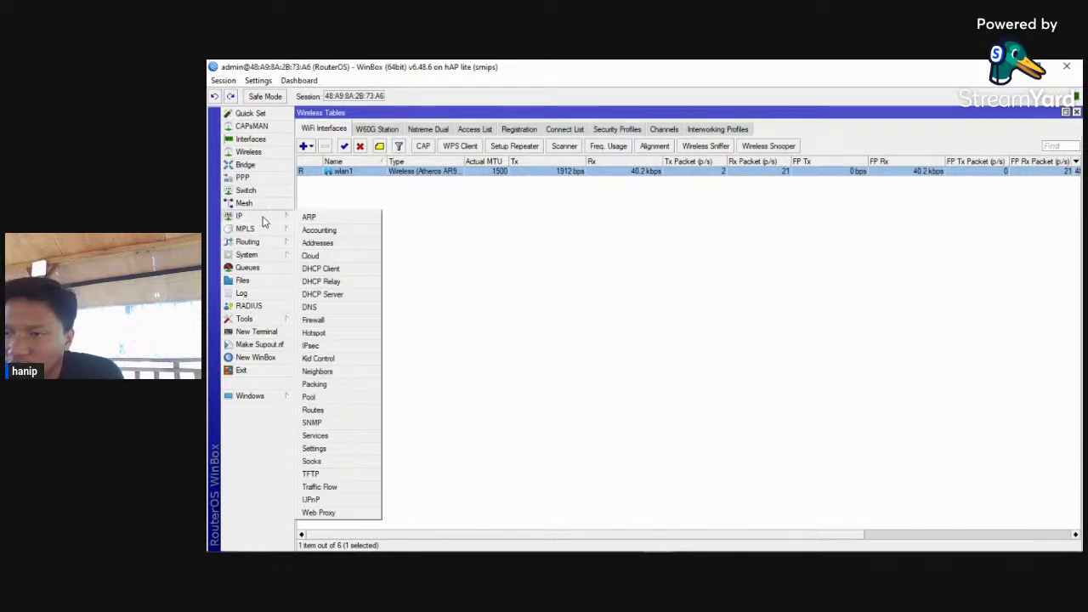
pyautogui.click(357, 271)
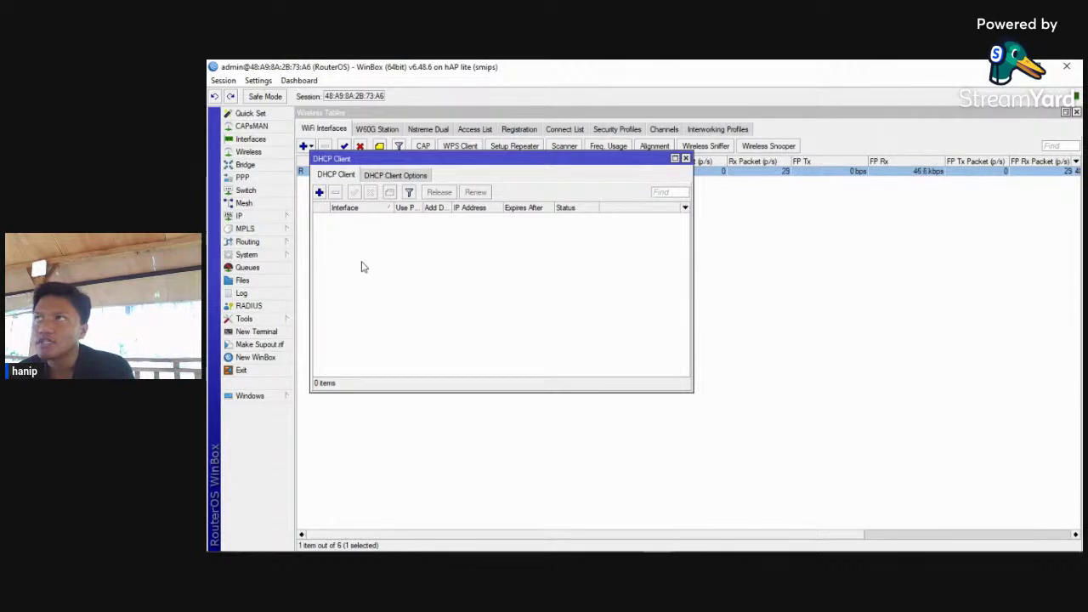
pyautogui.moveTo(516, 160); pyautogui.dragTo(541, 181)
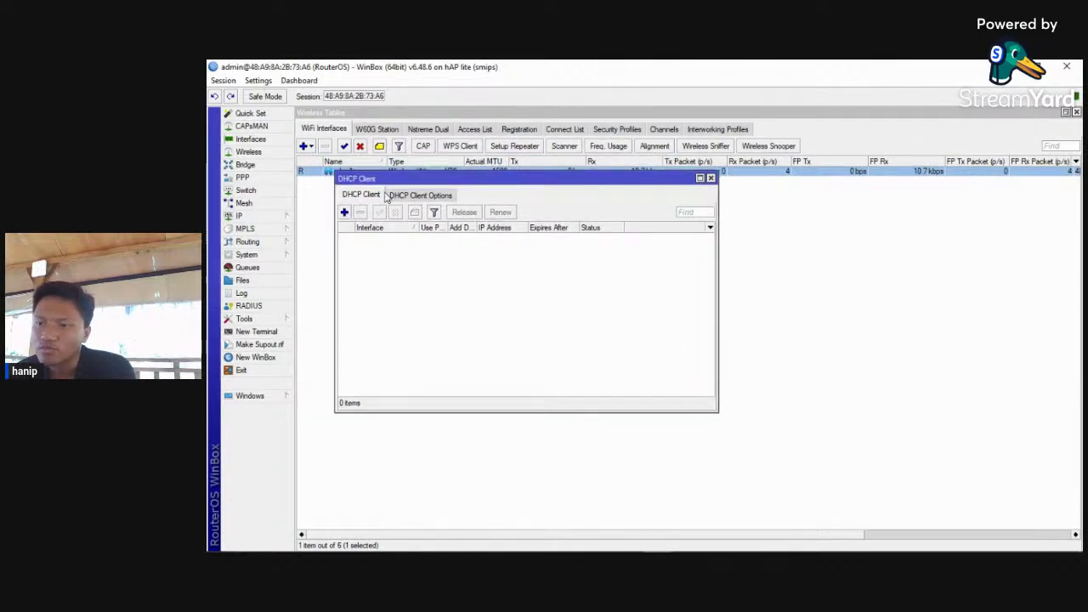
pyautogui.moveTo(415, 179); pyautogui.dragTo(427, 197)
pyautogui.click(357, 230)
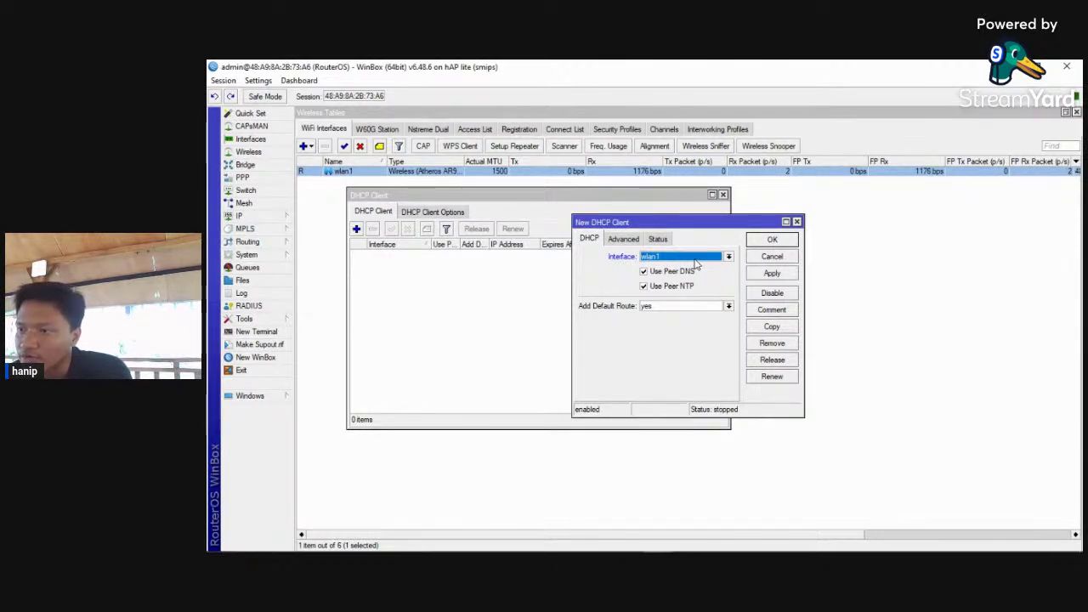
pyautogui.click(728, 258)
pyautogui.click(729, 259)
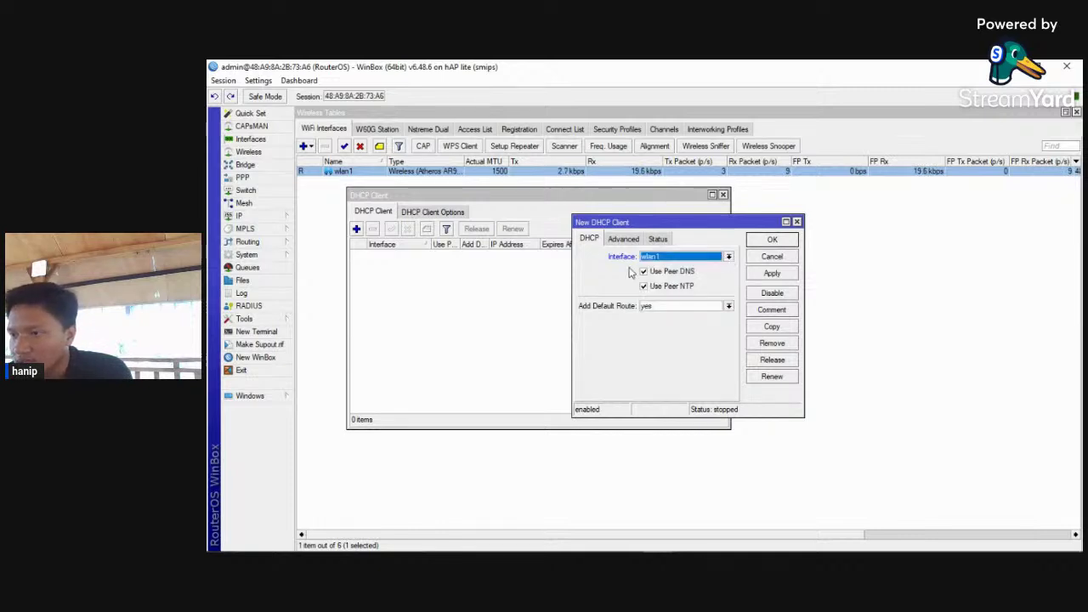
pyautogui.click(770, 273)
pyautogui.click(763, 243)
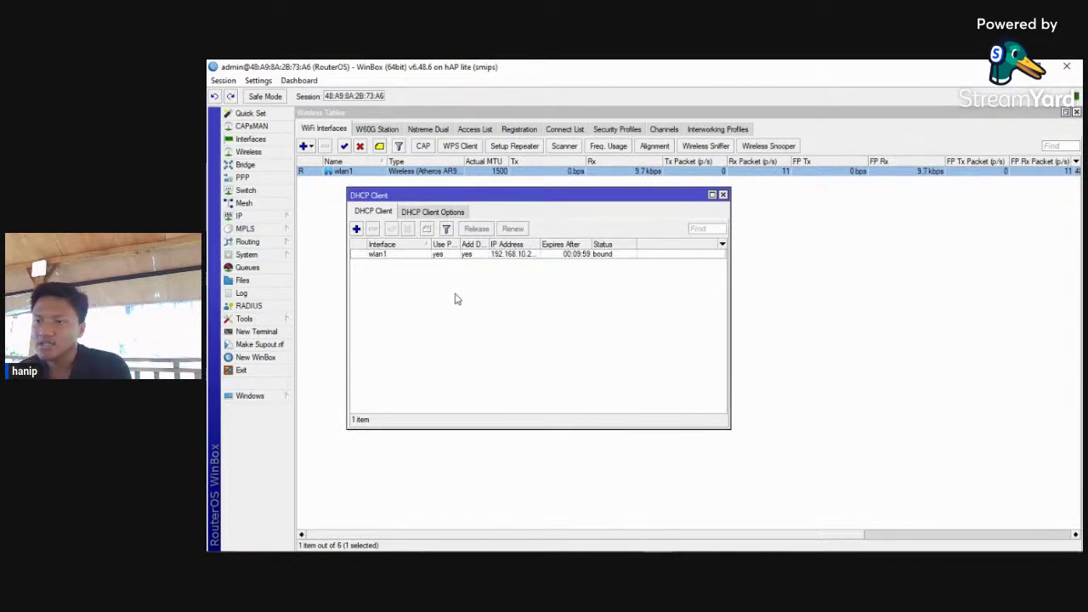
# - Widen the columns of the DHCP client list to examine the wlan1 entry's leased address, and close the list
pyautogui.click(433, 255)
pyautogui.click(410, 293)
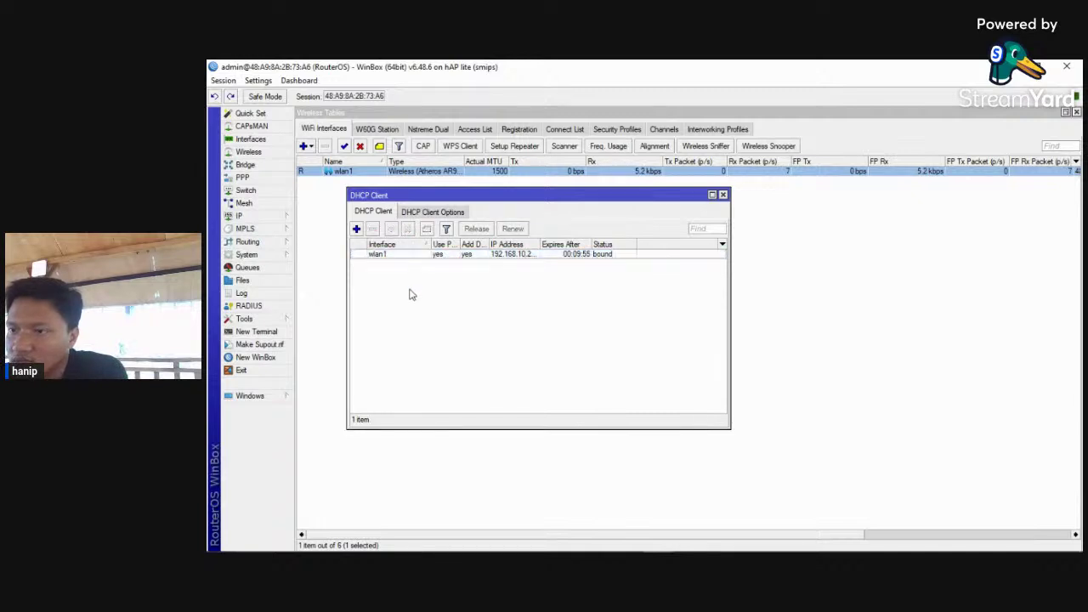
pyautogui.click(430, 256)
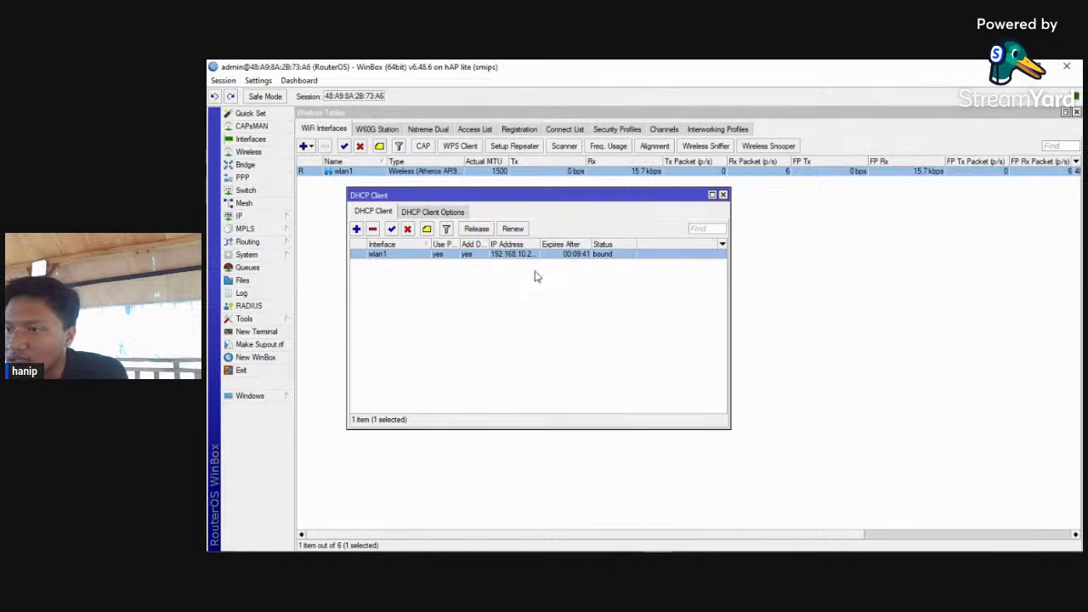
pyautogui.moveTo(538, 245); pyautogui.dragTo(598, 245)
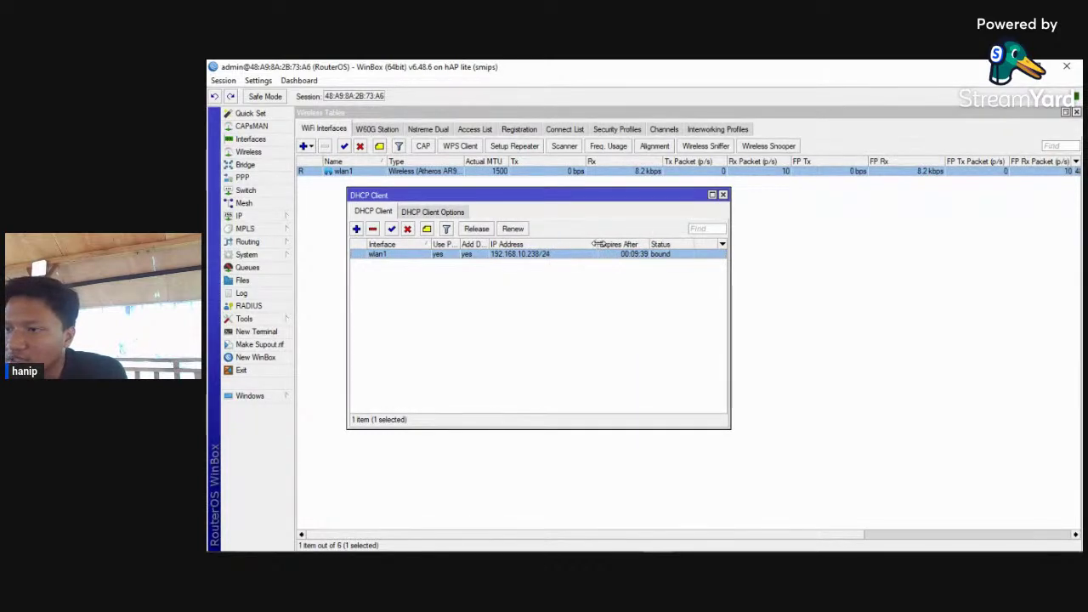
pyautogui.moveTo(487, 244); pyautogui.dragTo(569, 244)
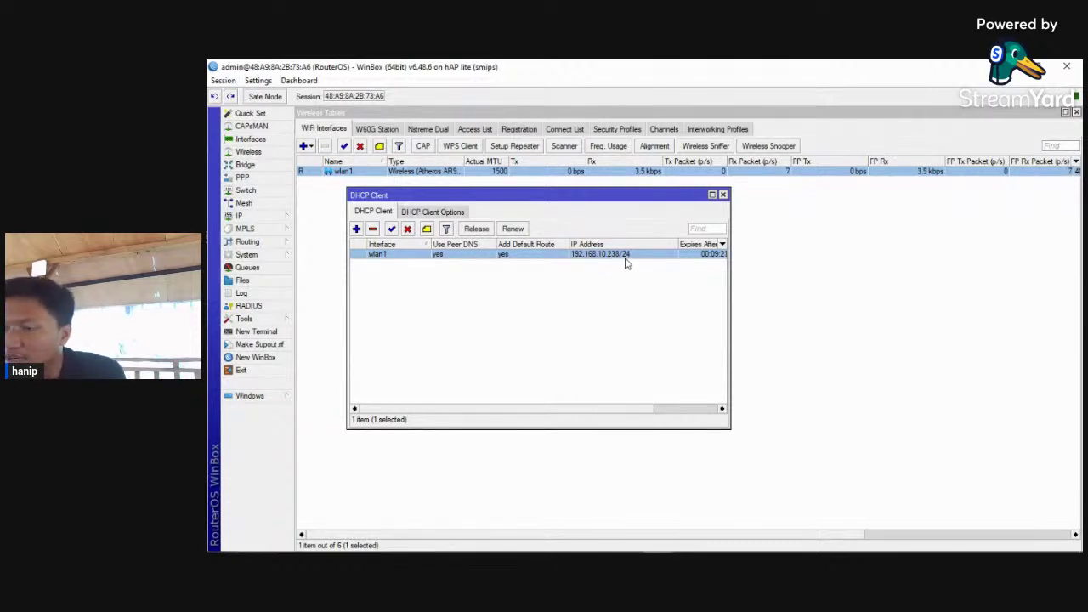
pyautogui.click(723, 195)
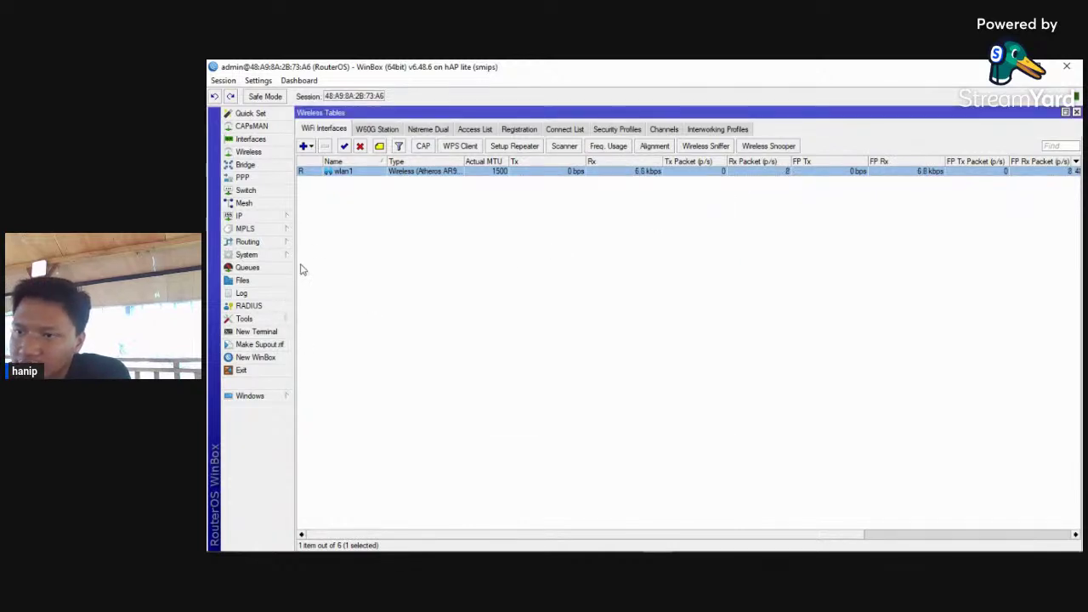
# - Start a new entry in the IP address list and set its address to 192.168.18.1/24
pyautogui.click(280, 216)
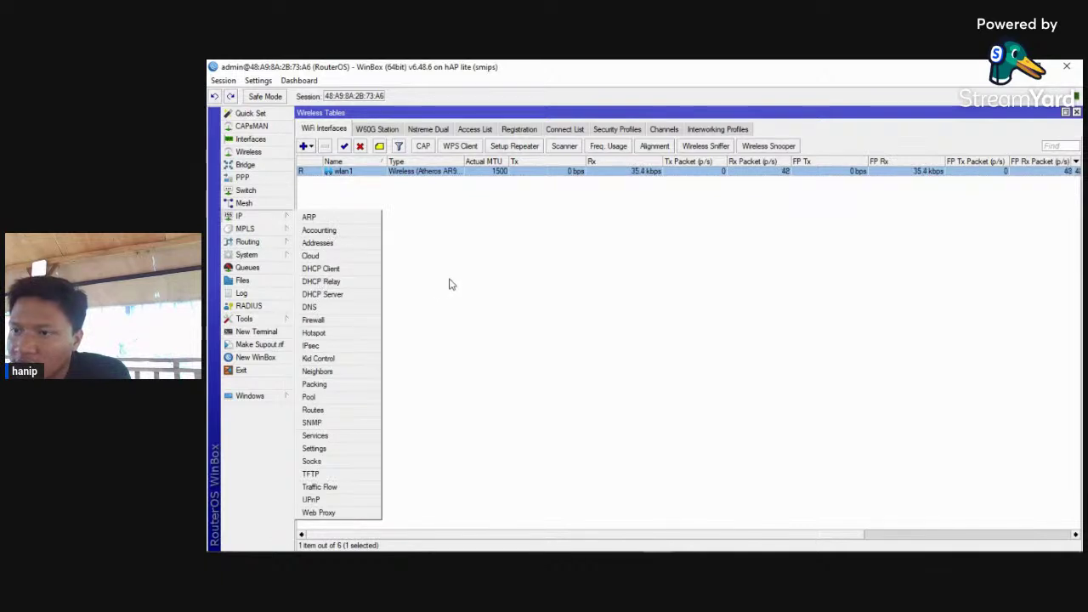
pyautogui.click(361, 245)
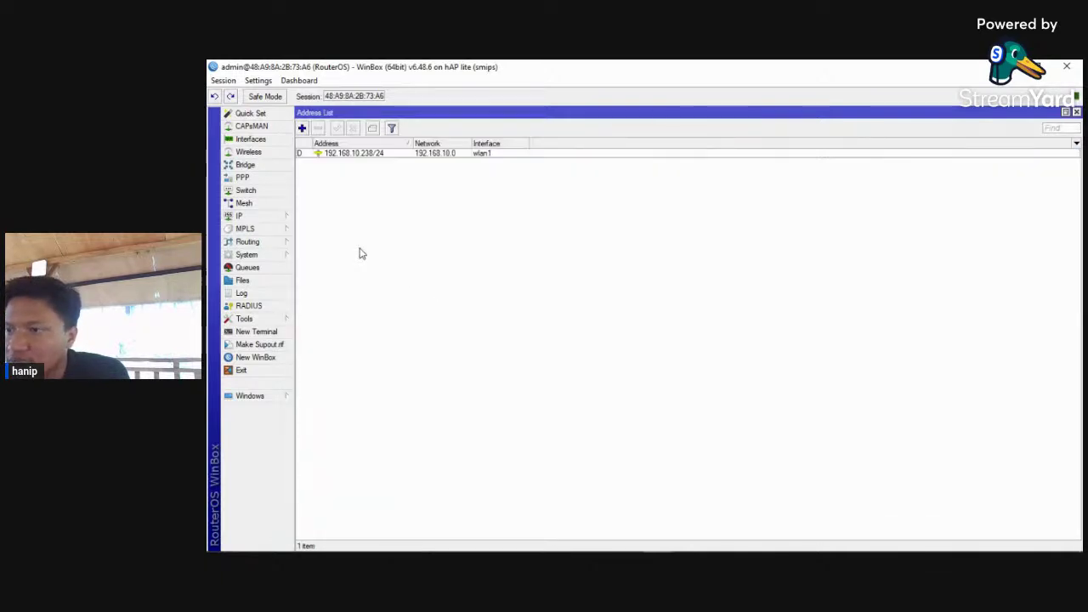
pyautogui.click(302, 129)
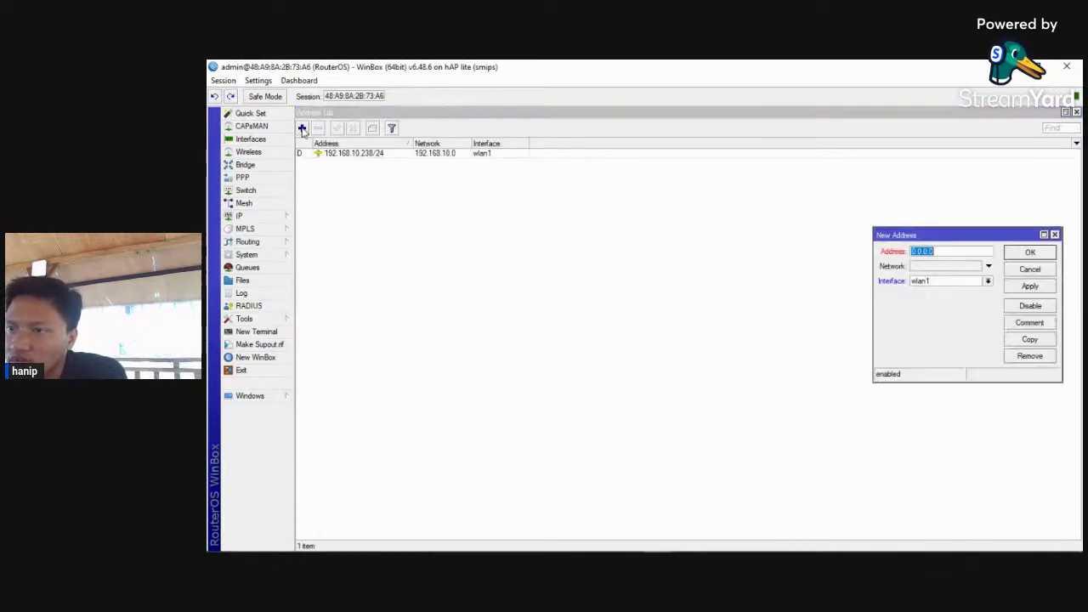
pyautogui.moveTo(1000, 237); pyautogui.dragTo(784, 244)
pyautogui.press('BackSpace')
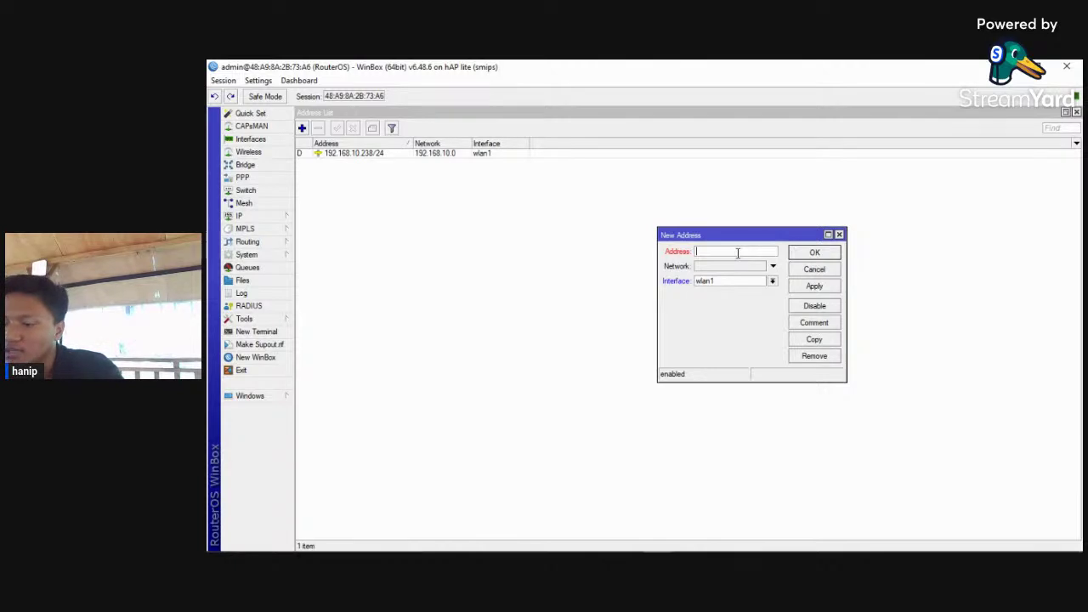
pyautogui.write('192')
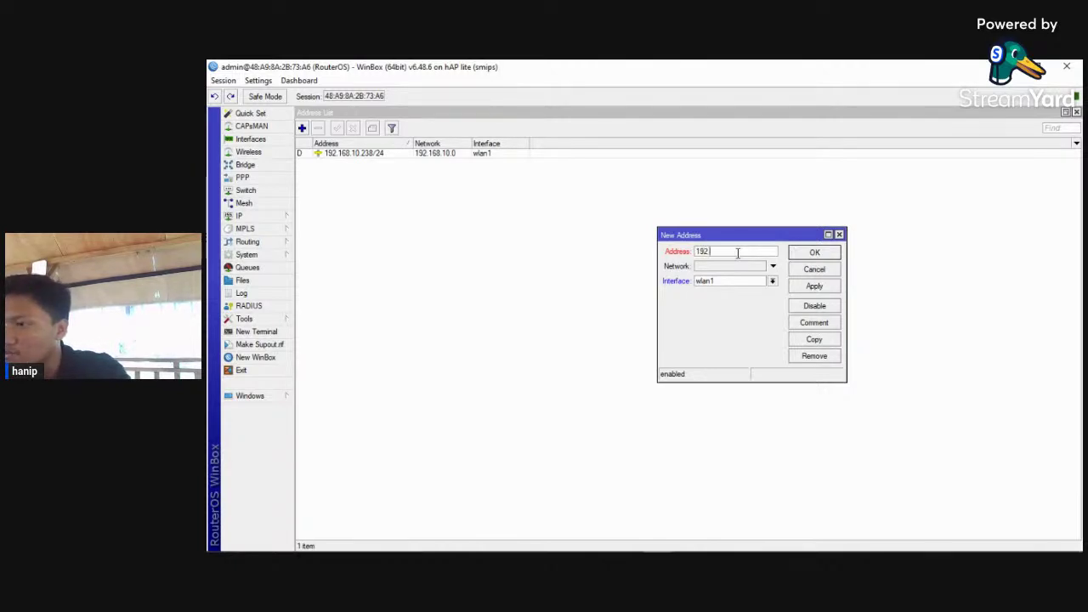
pyautogui.write('.168')
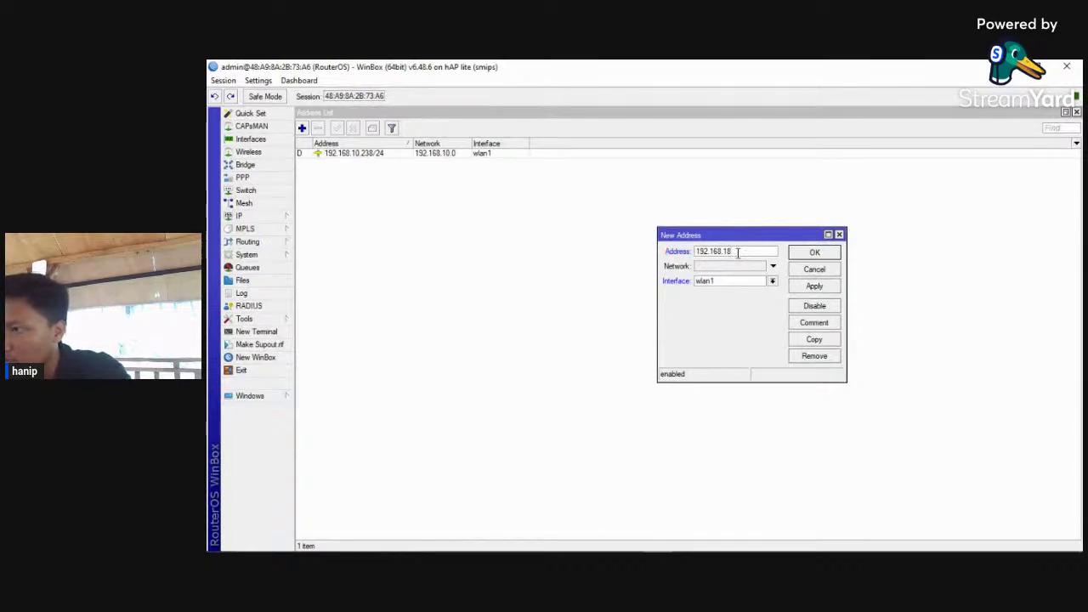
pyautogui.write('.')
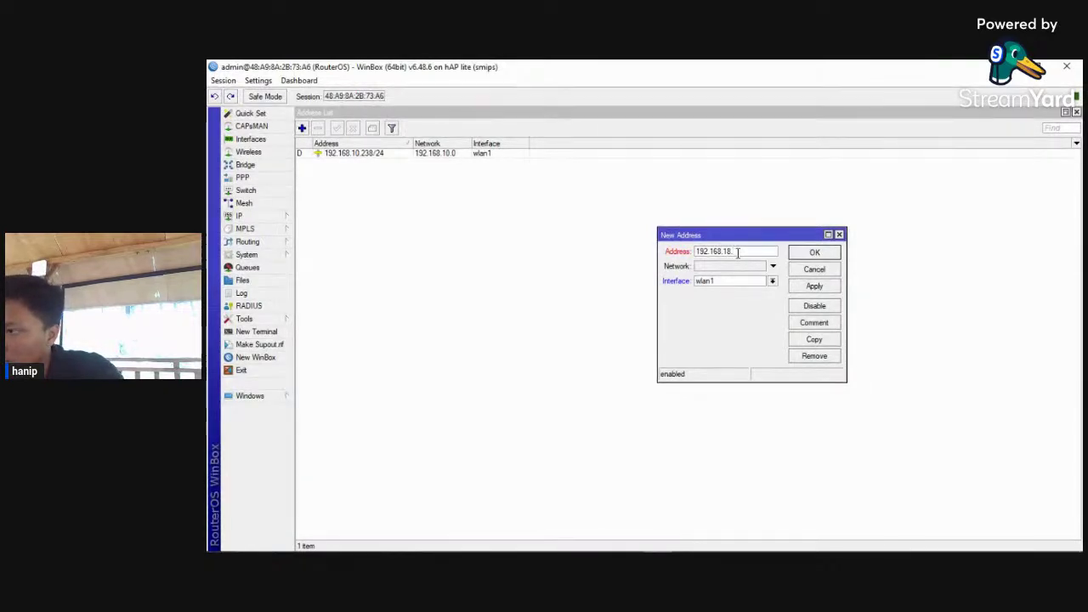
pyautogui.write('1/24')
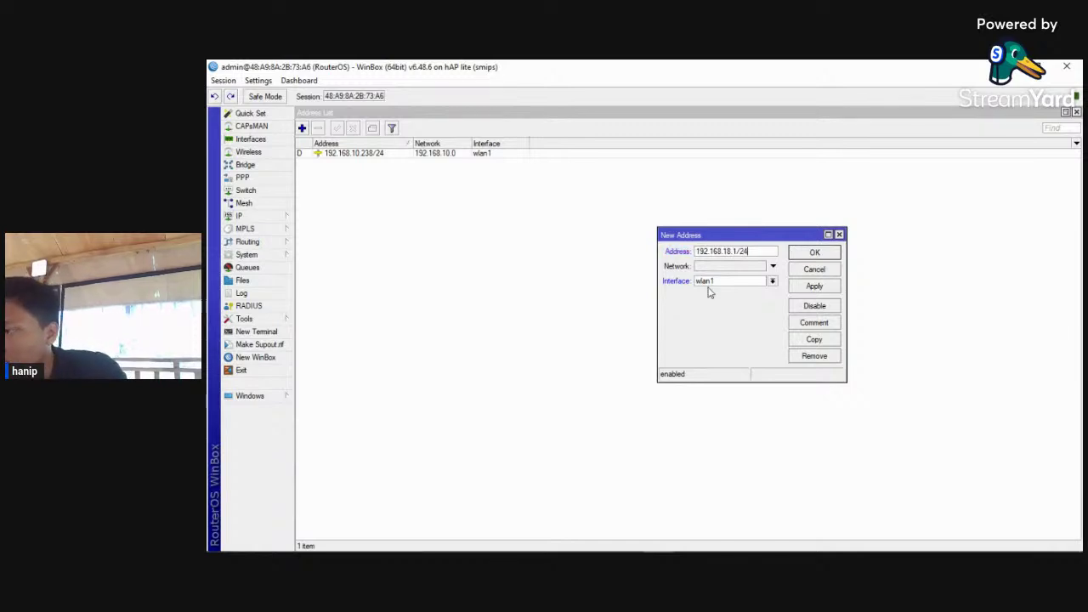
# - Assign the new IP address to the ether2 interface and save the entry
pyautogui.click(772, 282)
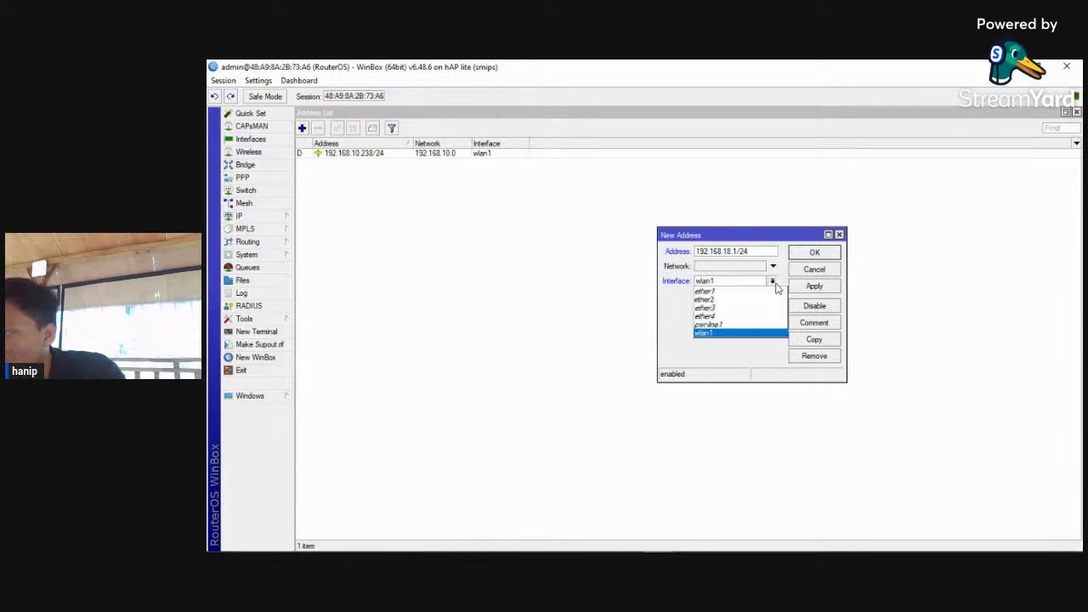
pyautogui.click(720, 302)
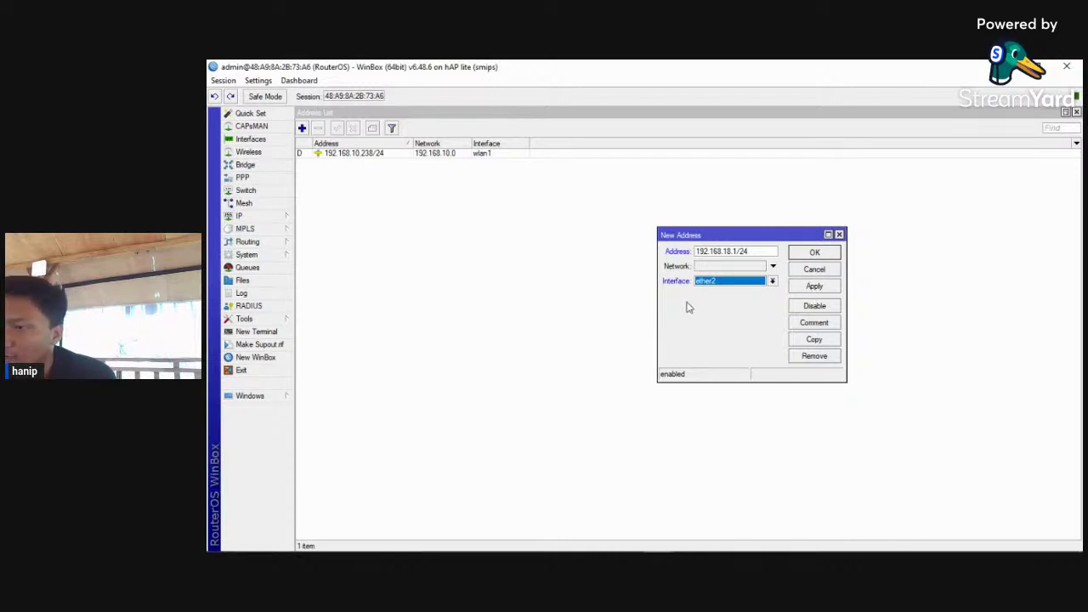
pyautogui.click(814, 286)
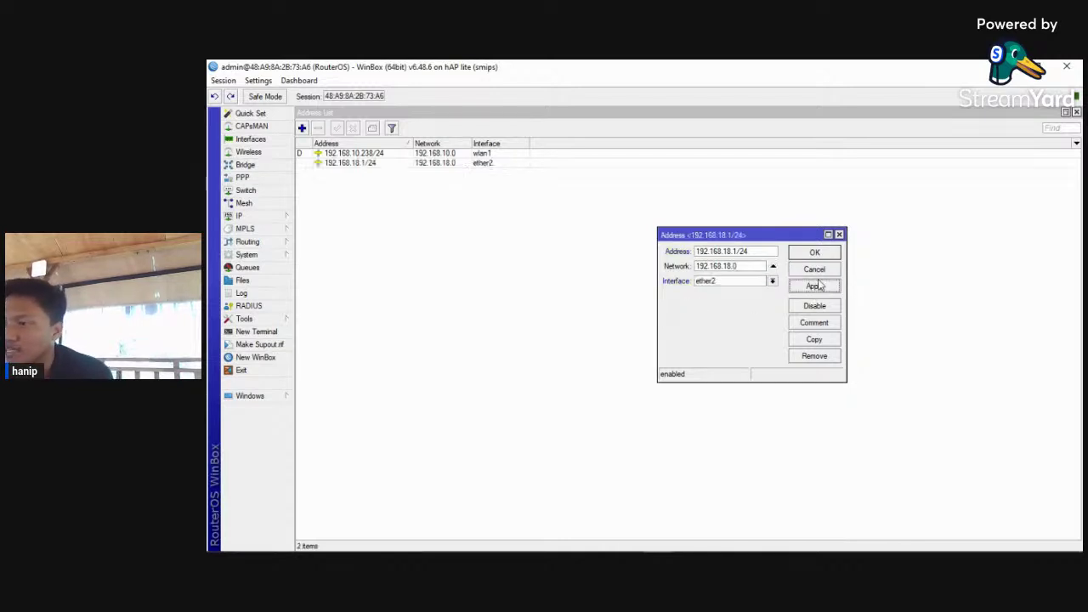
pyautogui.click(813, 253)
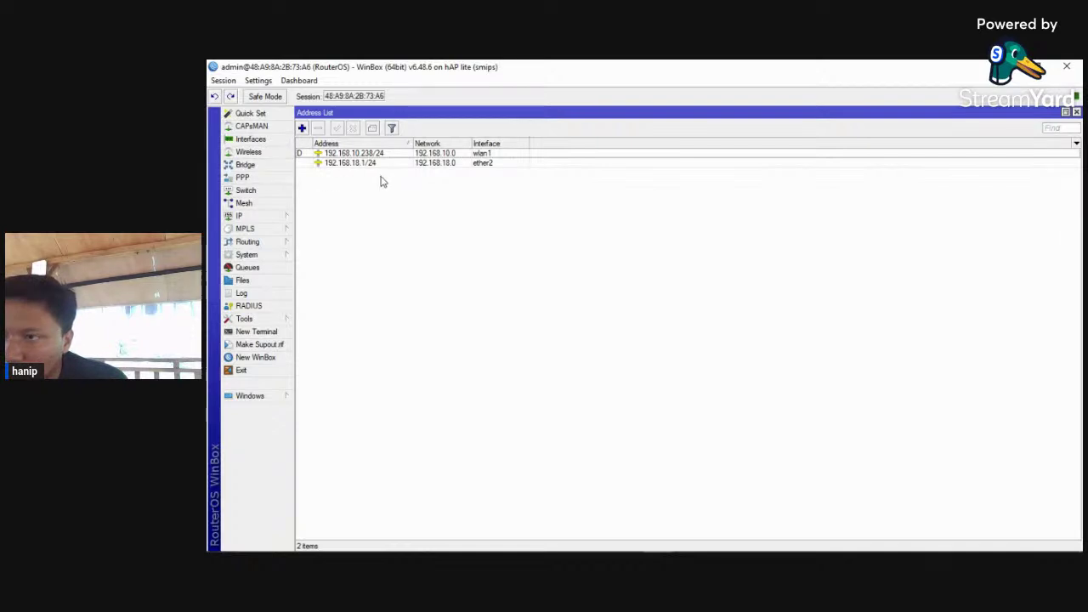
# - Start a new virtual wireless interface with wlan1 as its master interface
pyautogui.click(255, 152)
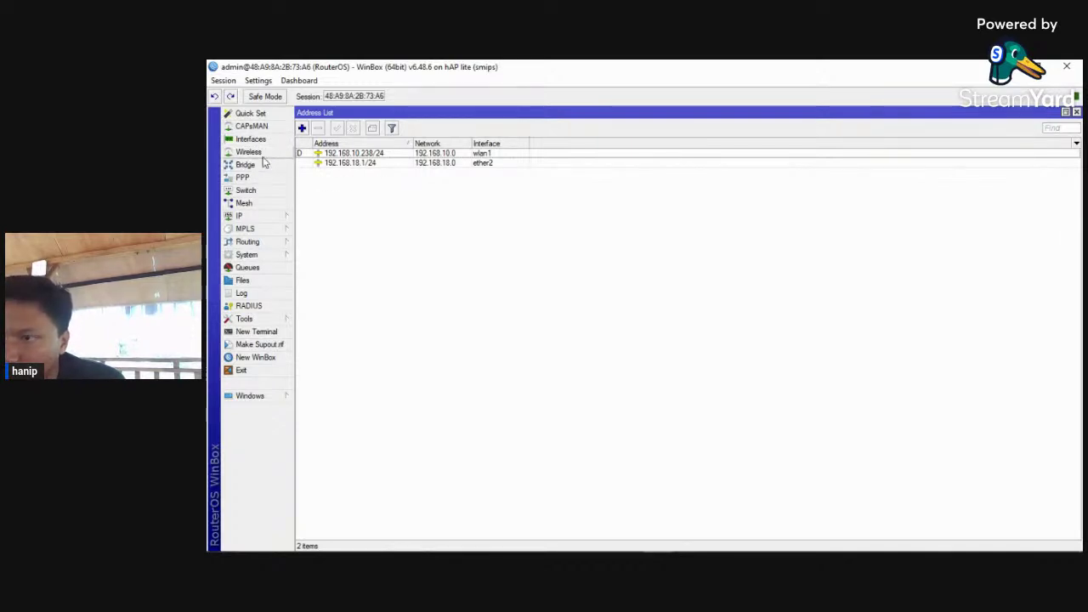
pyautogui.click(305, 146)
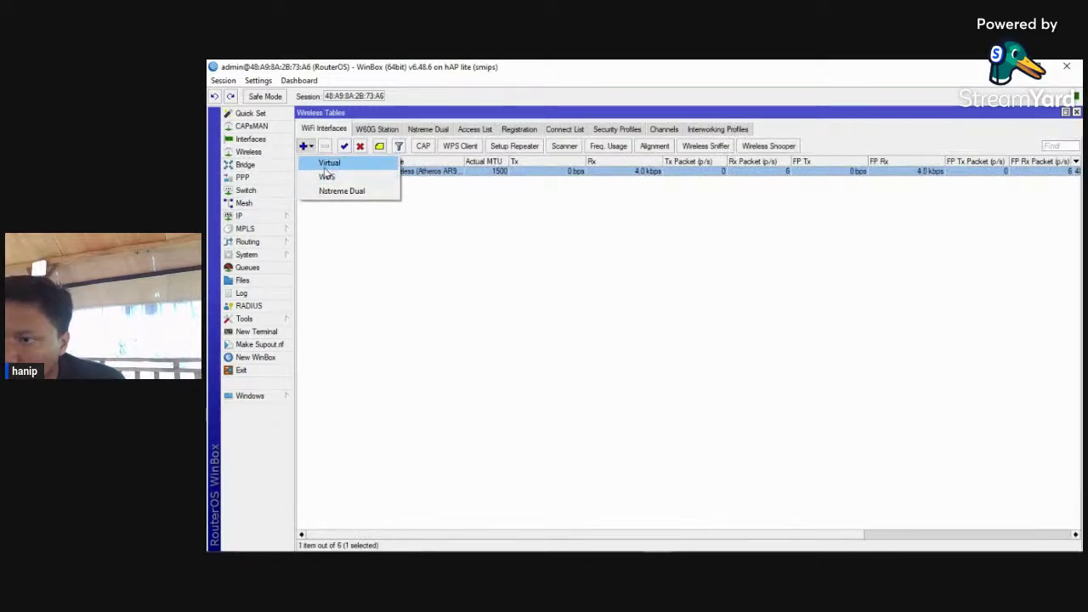
pyautogui.click(327, 164)
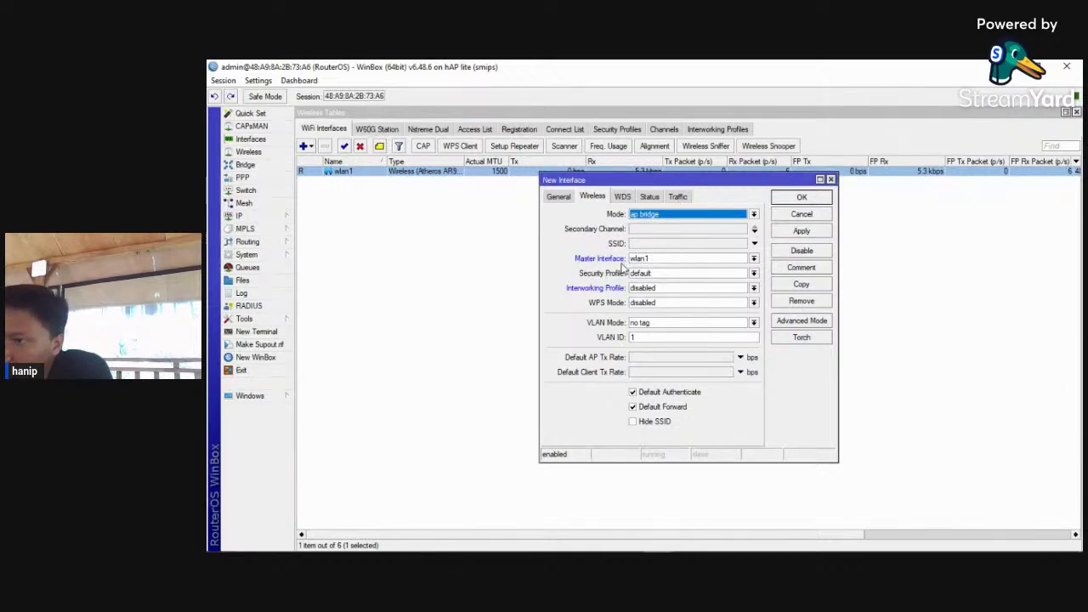
pyautogui.moveTo(729, 179); pyautogui.dragTo(725, 197)
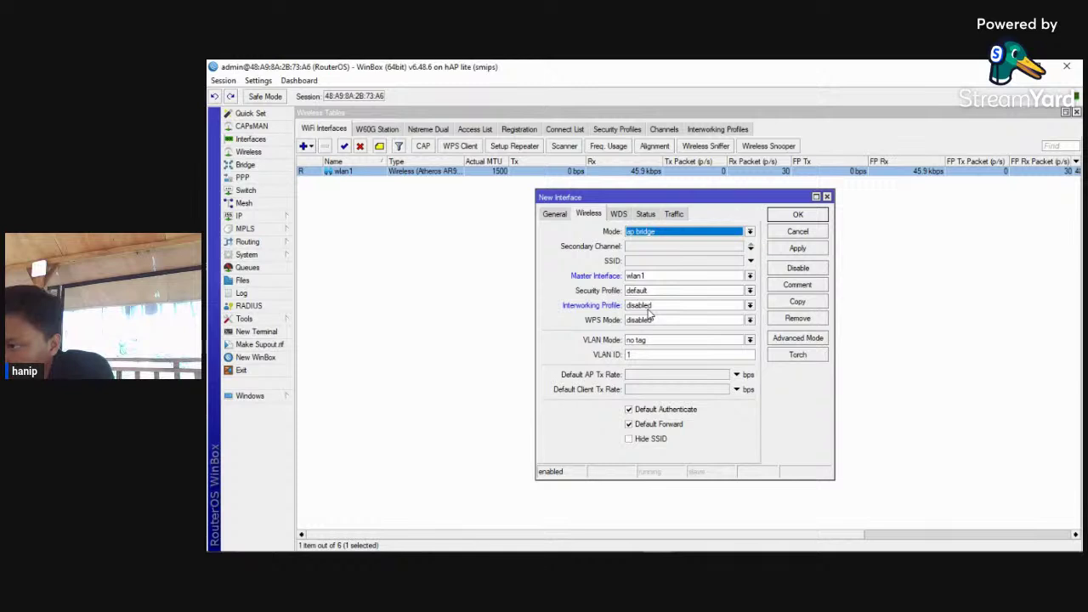
# - Try to apply the new virtual interface in ap bridge mode without an SSID
pyautogui.click(799, 249)
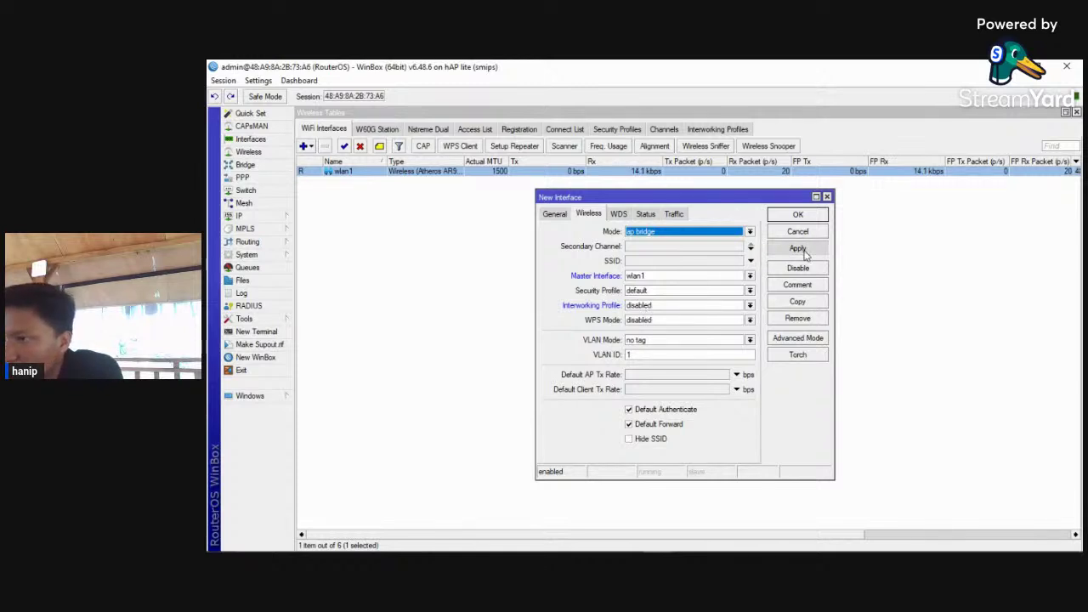
pyautogui.click(743, 324)
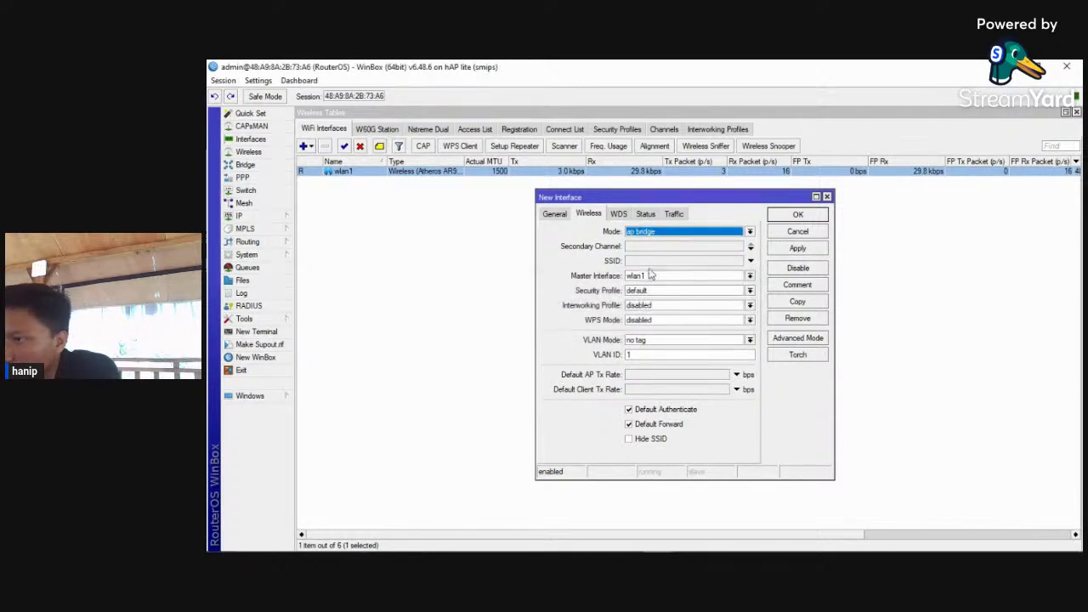
pyautogui.click(672, 232)
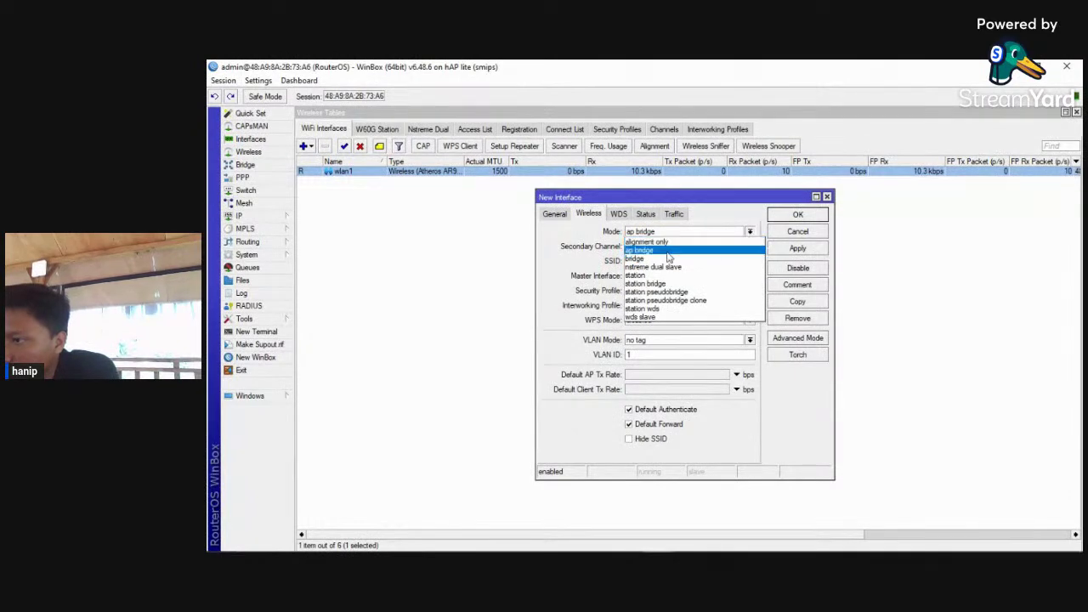
pyautogui.click(669, 252)
pyautogui.click(797, 249)
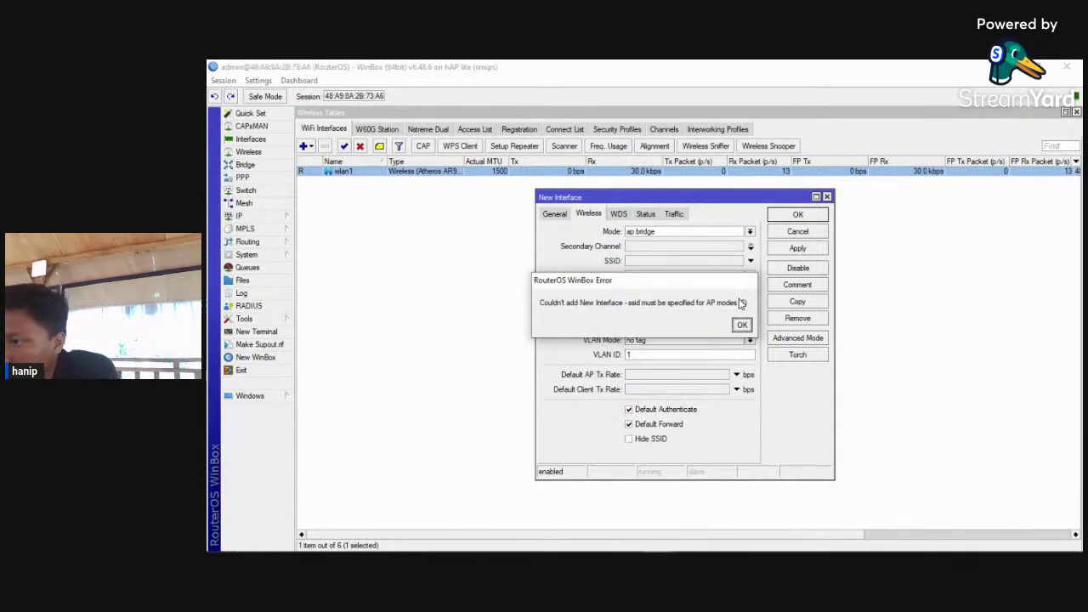
pyautogui.click(742, 326)
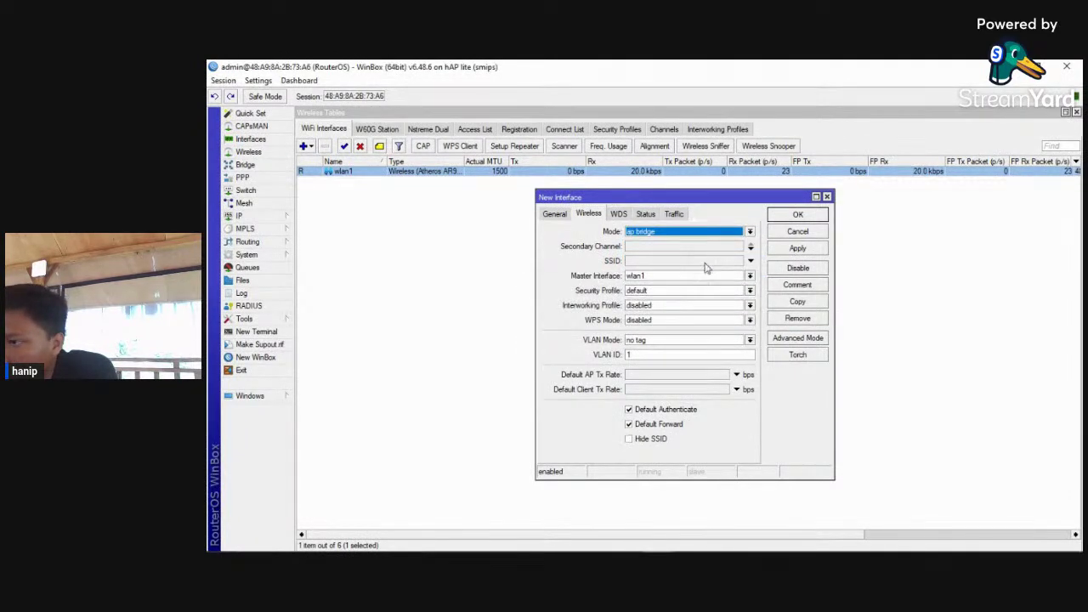
# - Enter the owner's first name as the virtual interface's SSID and save the interface
pyautogui.click(705, 263)
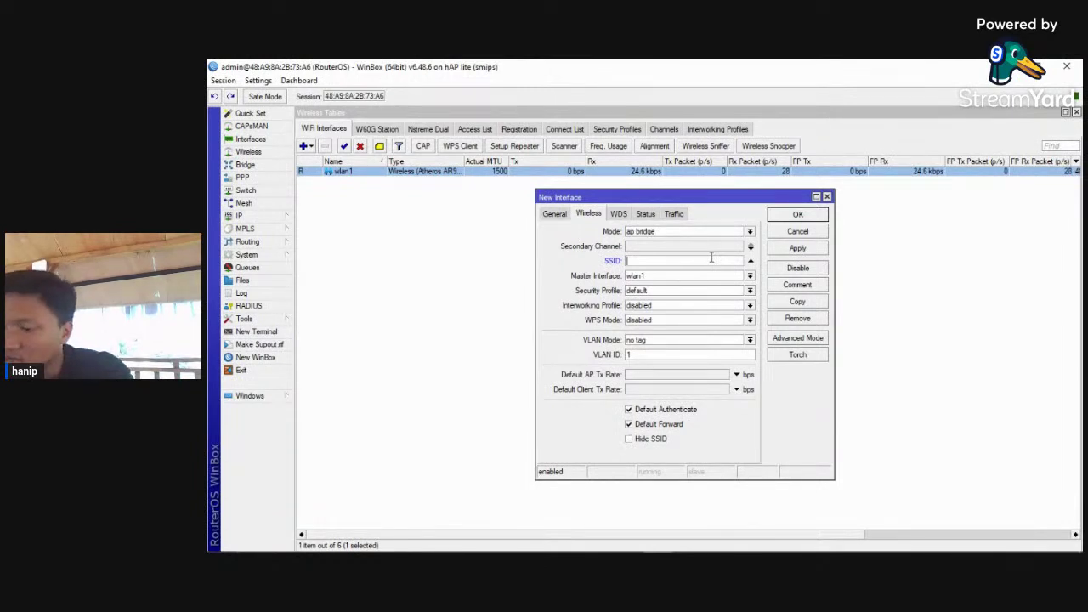
pyautogui.write('ha')
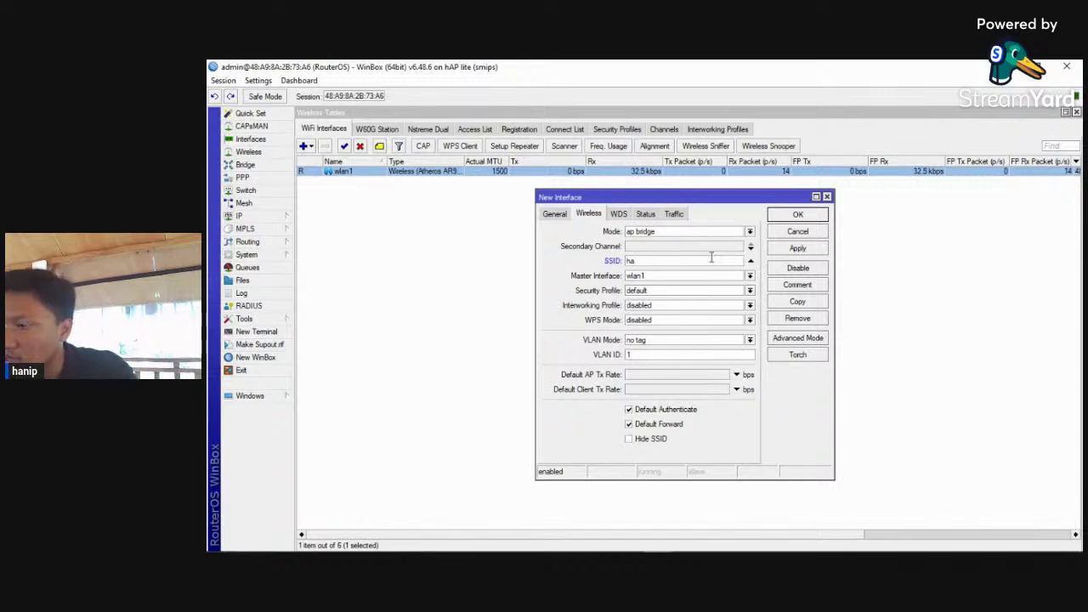
pyautogui.write('nif')
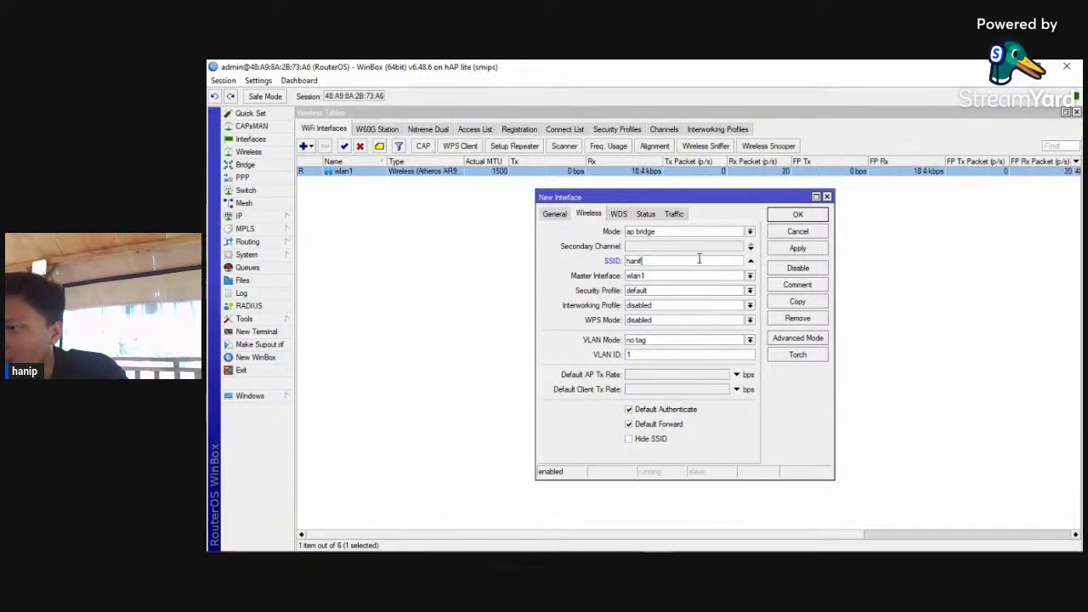
pyautogui.click(797, 249)
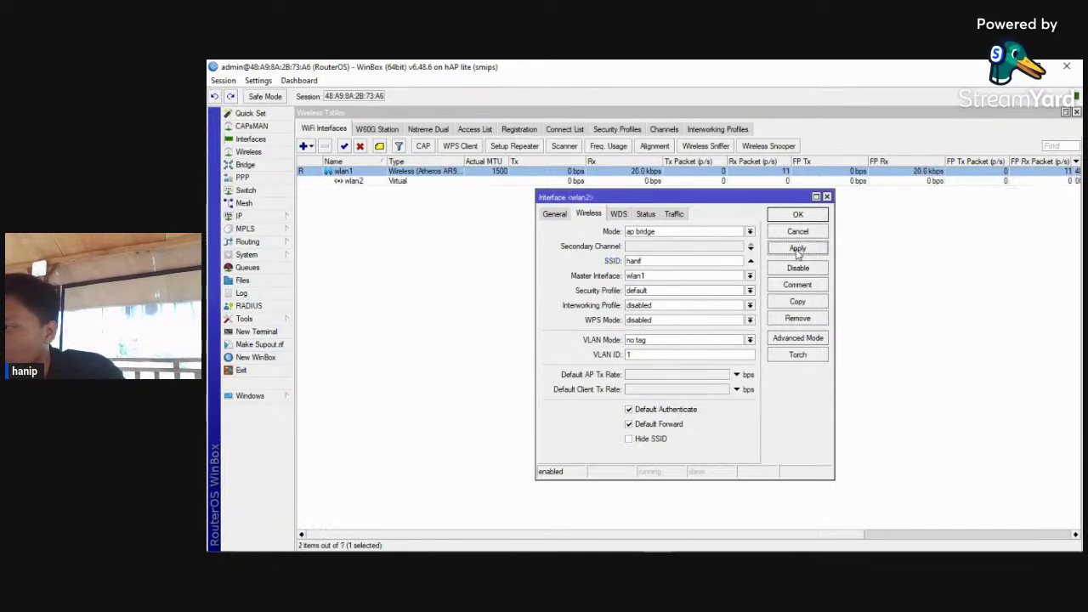
pyautogui.click(797, 215)
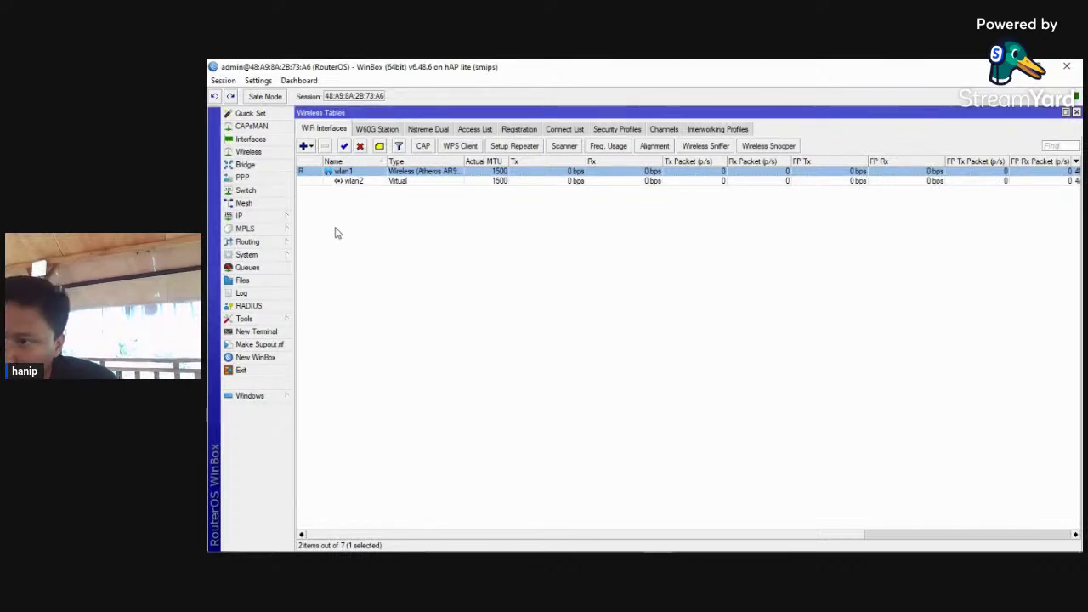
# - Run DHCP Setup for a new DHCP server and choose ether2 as the server interface
pyautogui.click(288, 218)
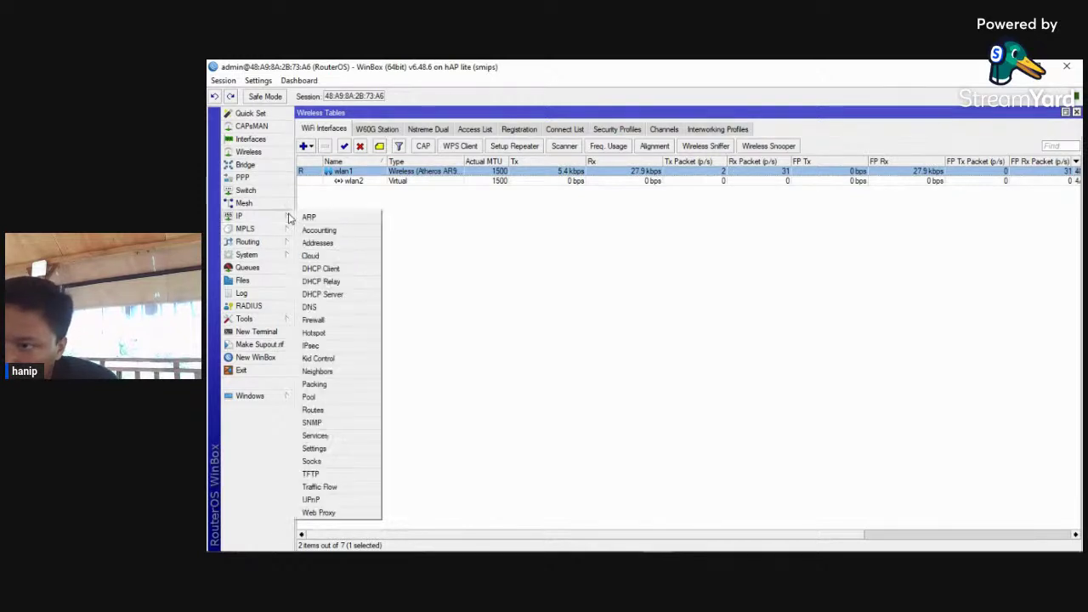
pyautogui.click(360, 294)
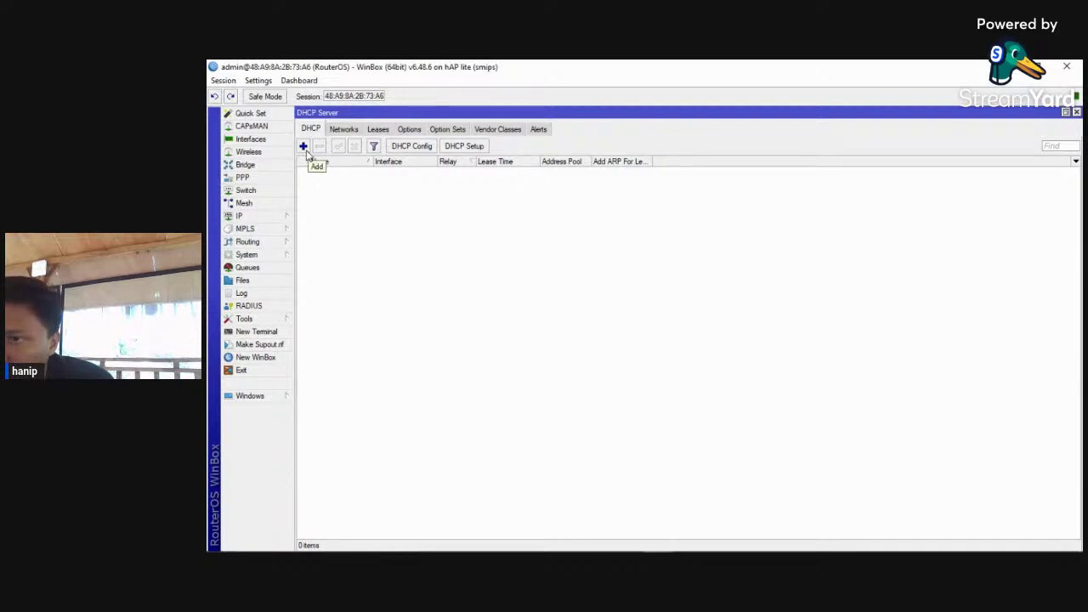
pyautogui.click(478, 150)
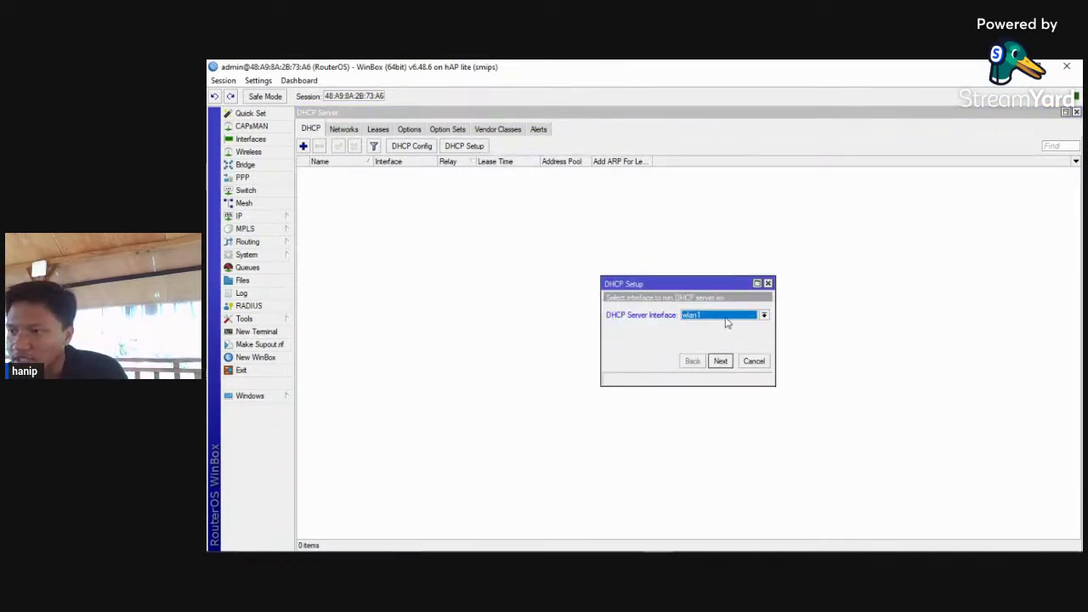
pyautogui.click(755, 317)
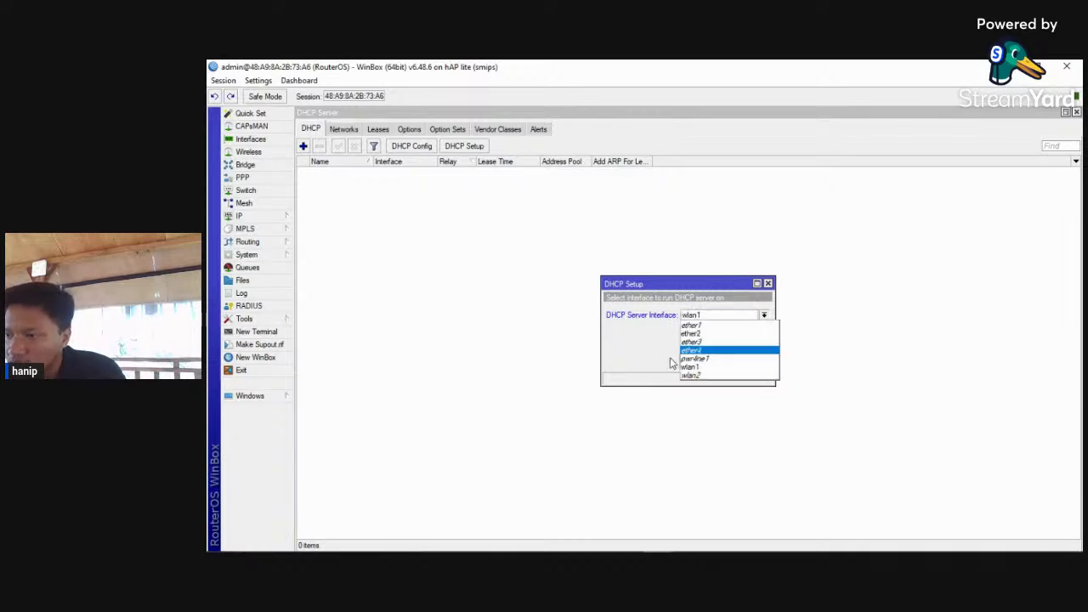
pyautogui.click(709, 338)
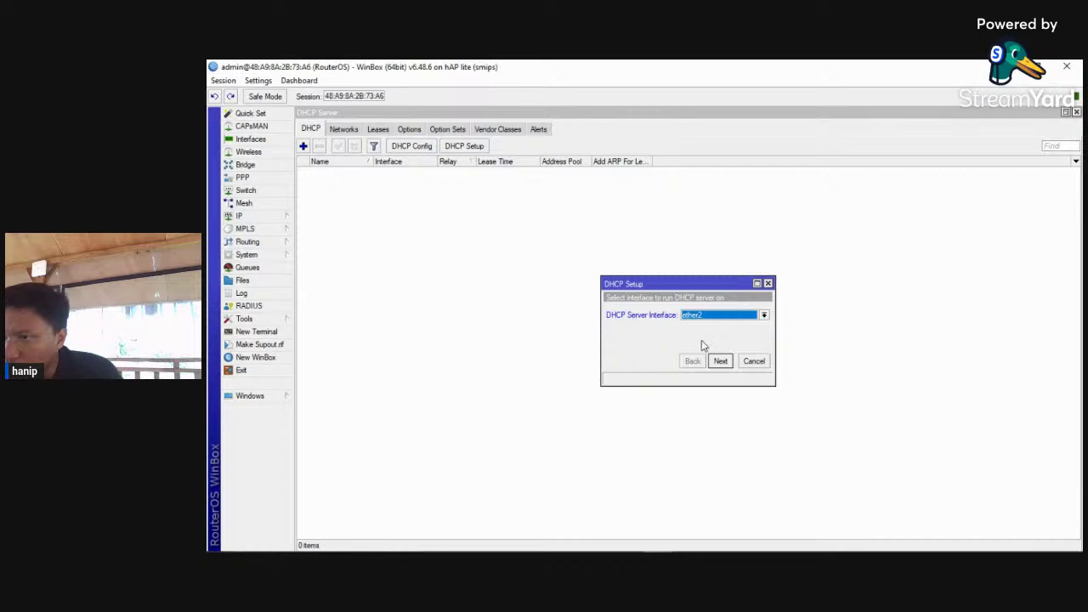
pyautogui.click(719, 361)
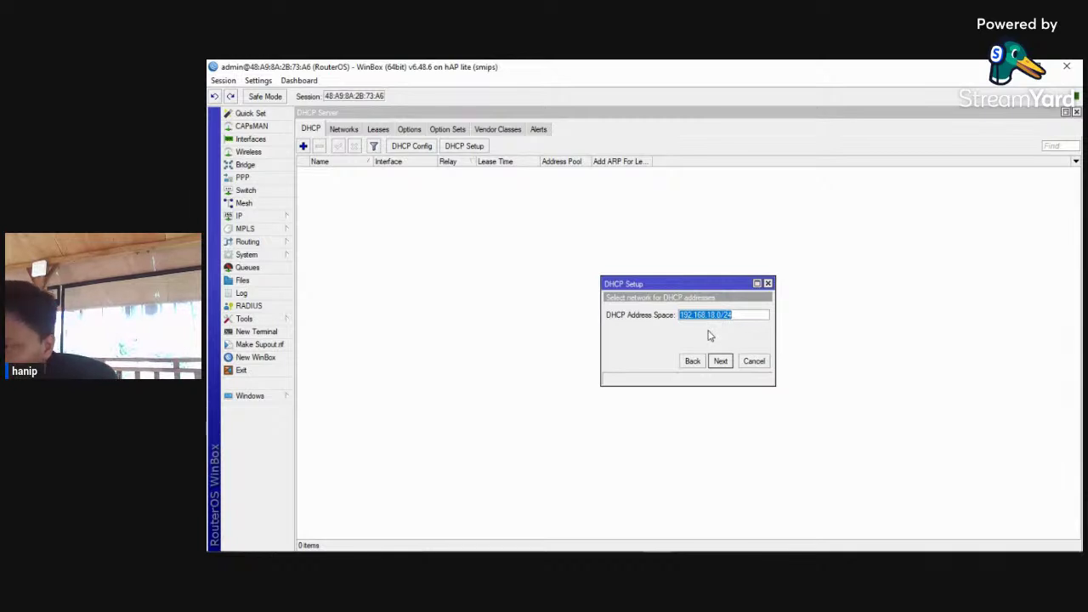
# - Reposition the DHCP Setup dialog and accept 192.168.18.0/24 as the DHCP address space
pyautogui.moveTo(728, 288); pyautogui.dragTo(685, 290)
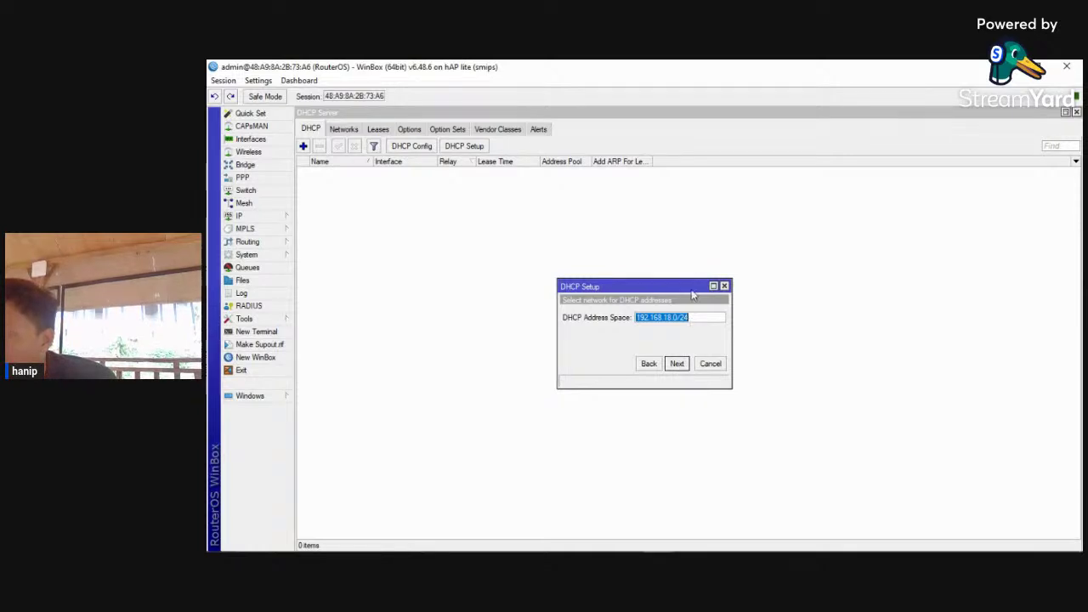
pyautogui.moveTo(691, 290); pyautogui.dragTo(686, 254)
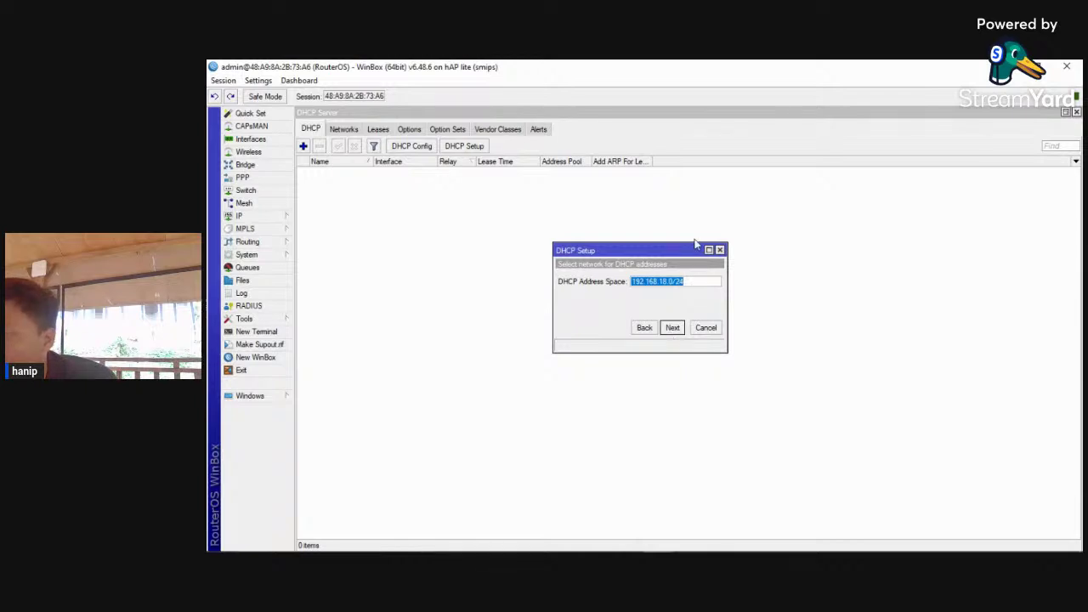
pyautogui.moveTo(696, 245); pyautogui.dragTo(679, 246)
pyautogui.click(655, 329)
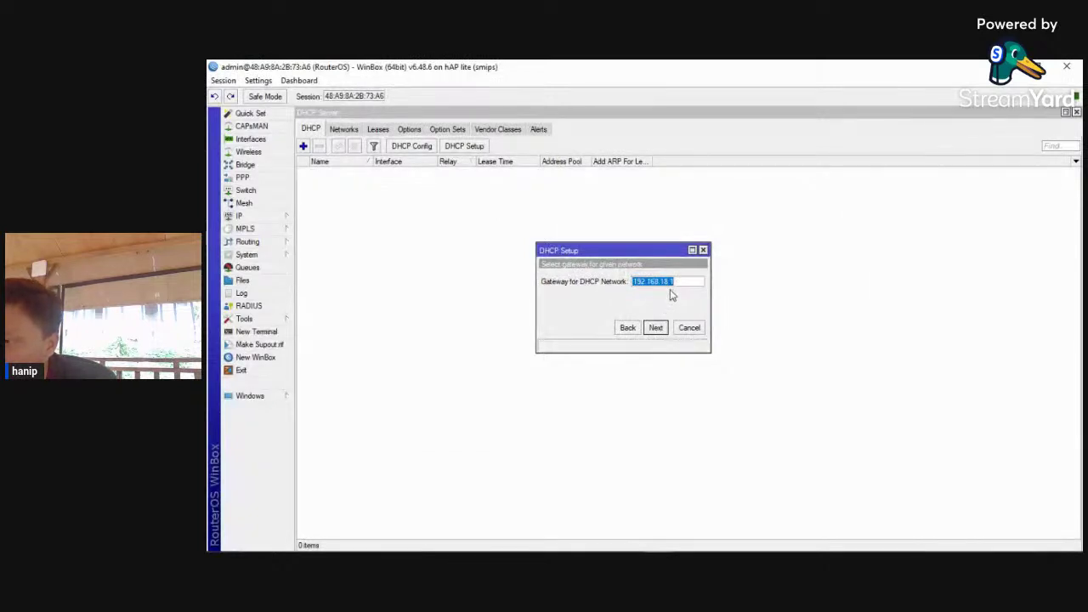
# - Finish DHCP Setup on ether2 with gateway 192.168.18.1, pool 192.168.18.2-192.168.18.254, and the suggested DNS servers and lease time
pyautogui.click(655, 330)
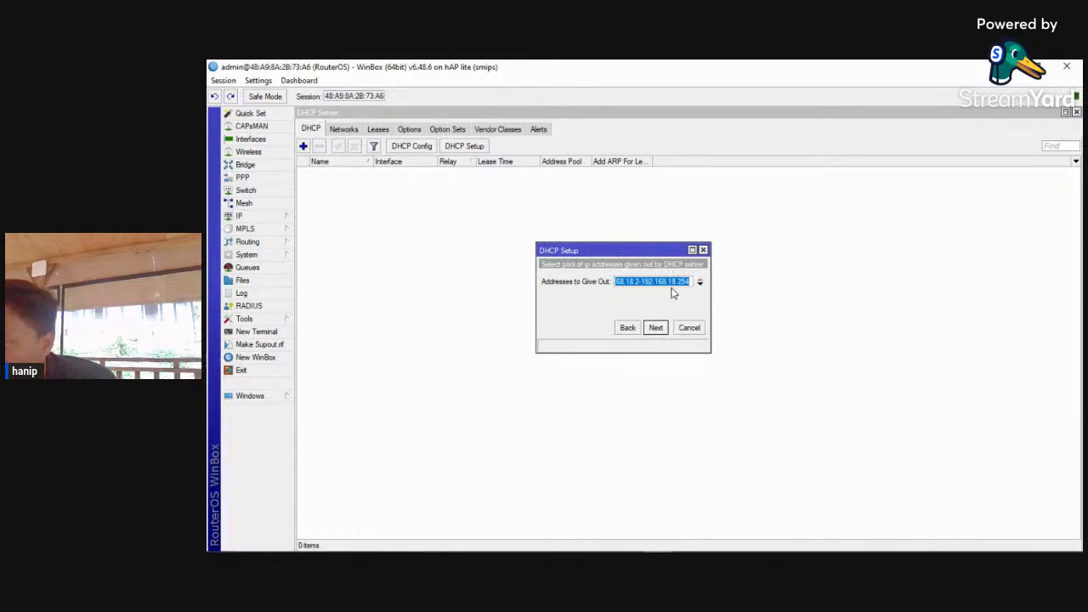
pyautogui.click(653, 334)
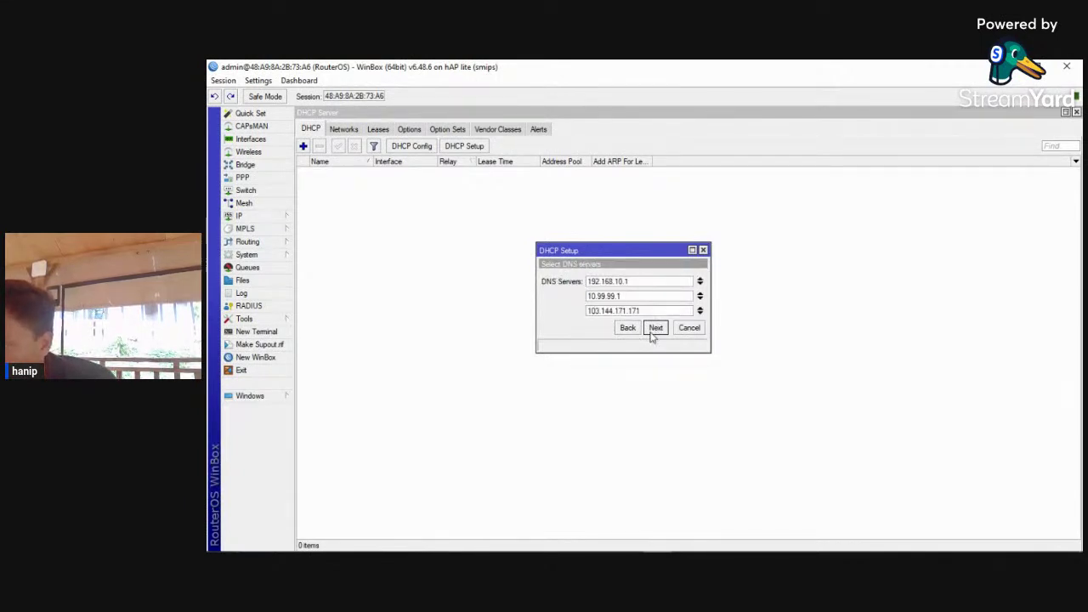
pyautogui.click(653, 331)
pyautogui.click(653, 330)
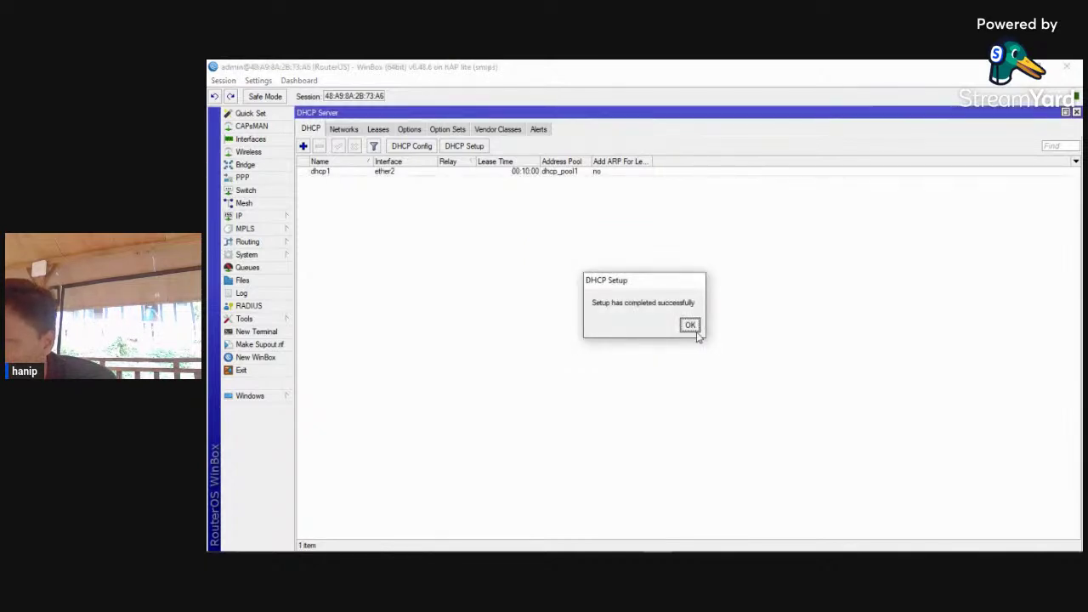
pyautogui.click(690, 326)
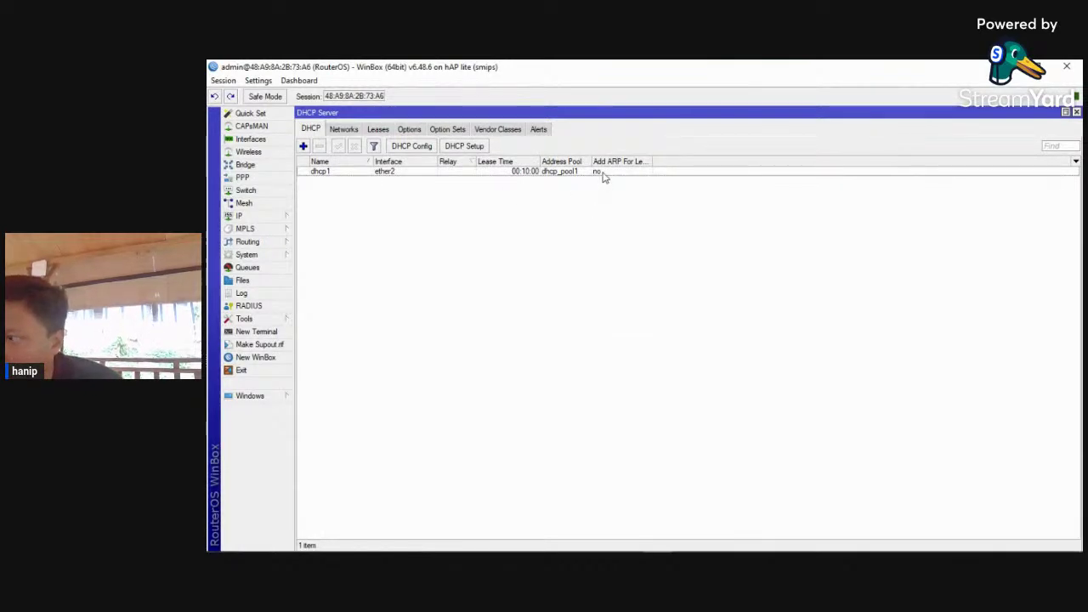
# - Delete the existing masquerade rule from the firewall's NAT rules
pyautogui.click(277, 219)
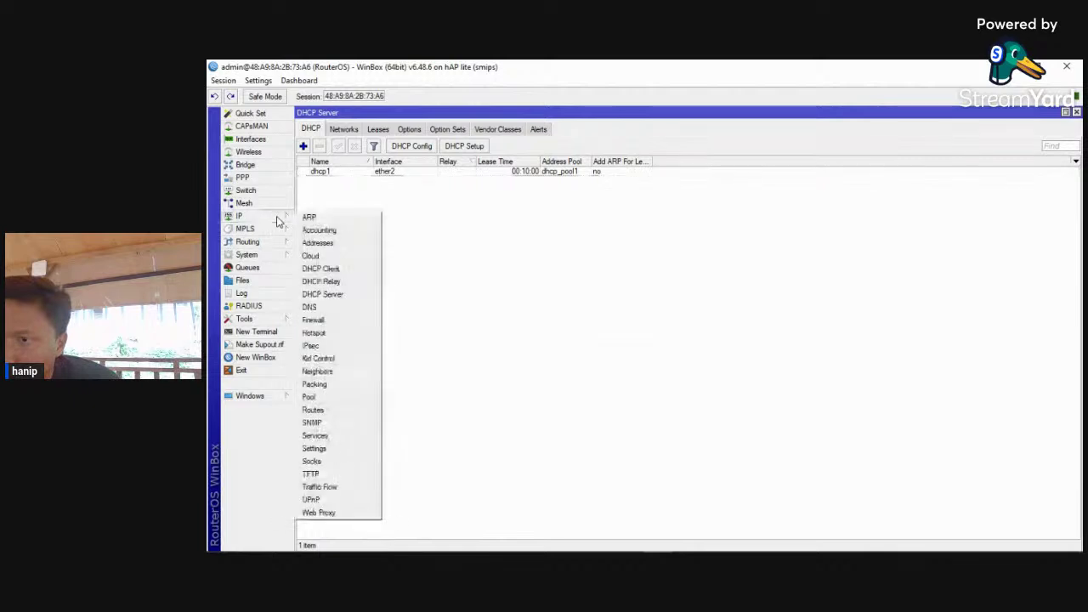
pyautogui.click(407, 256)
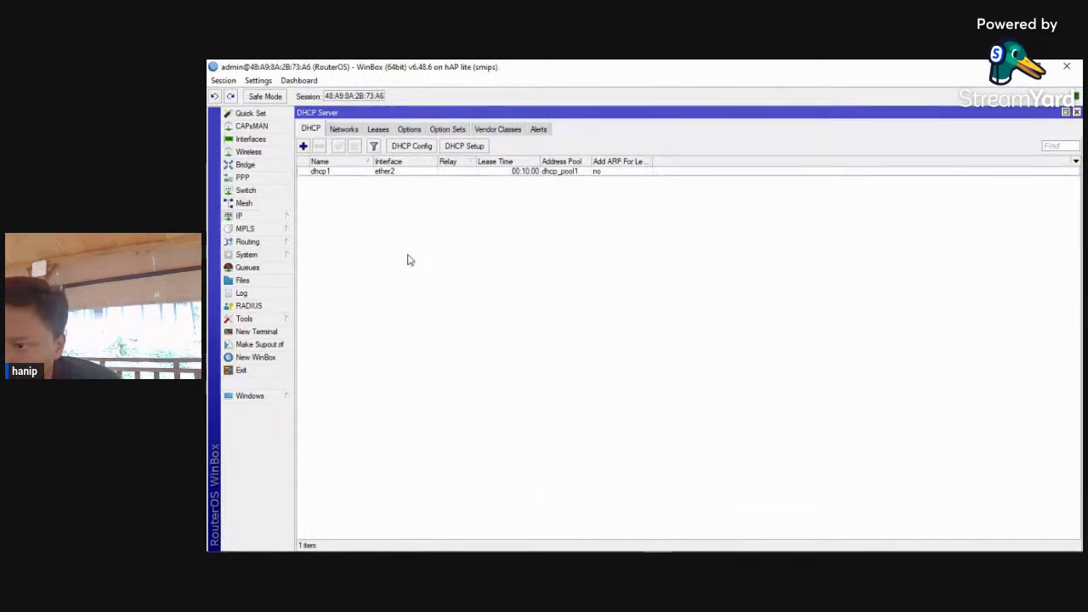
pyautogui.click(286, 219)
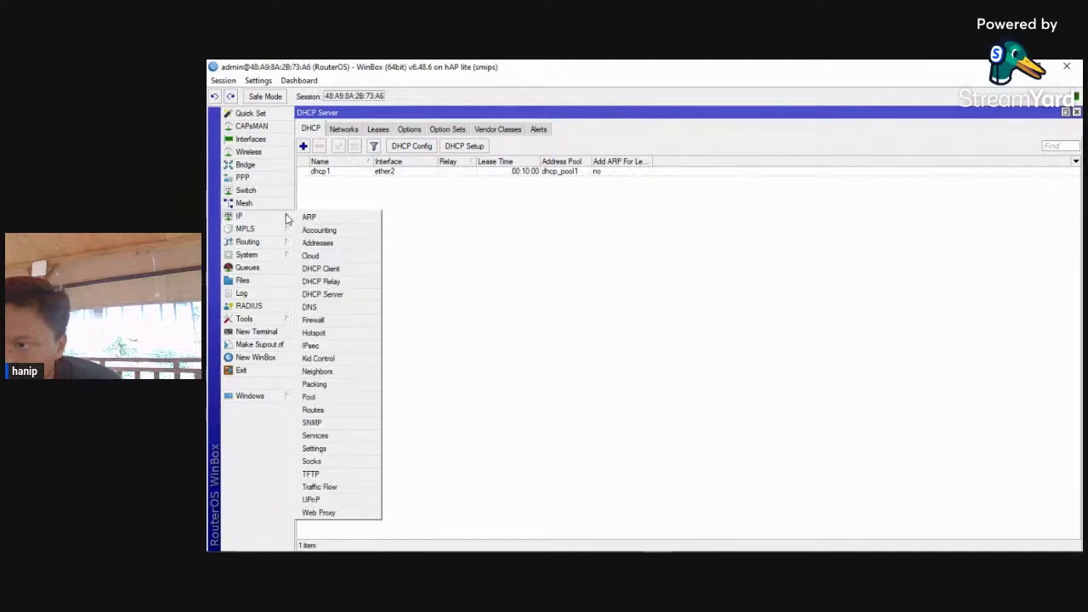
pyautogui.click(353, 326)
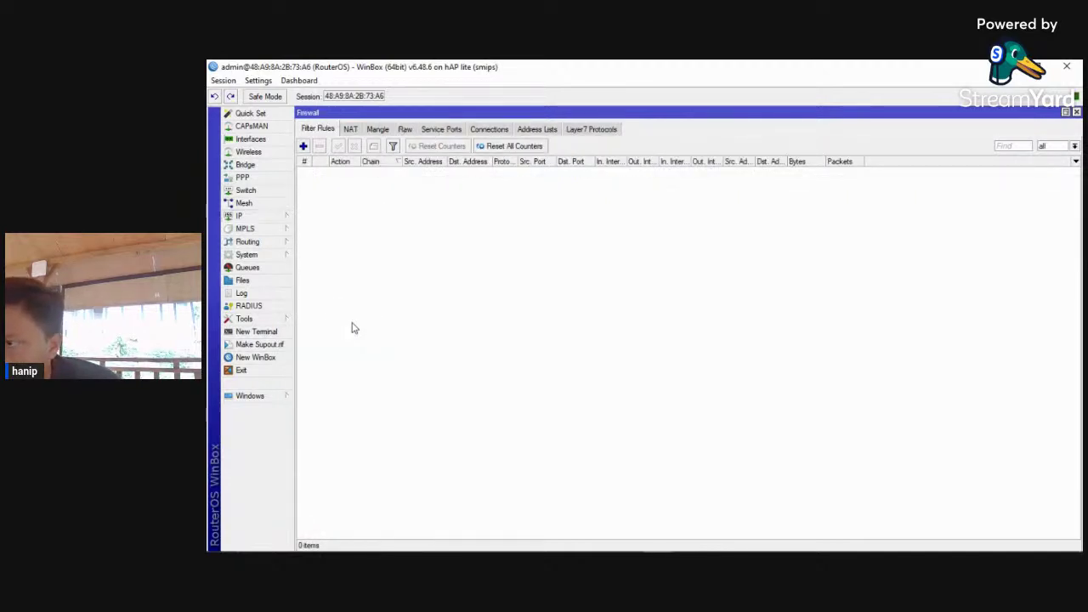
pyautogui.click(348, 129)
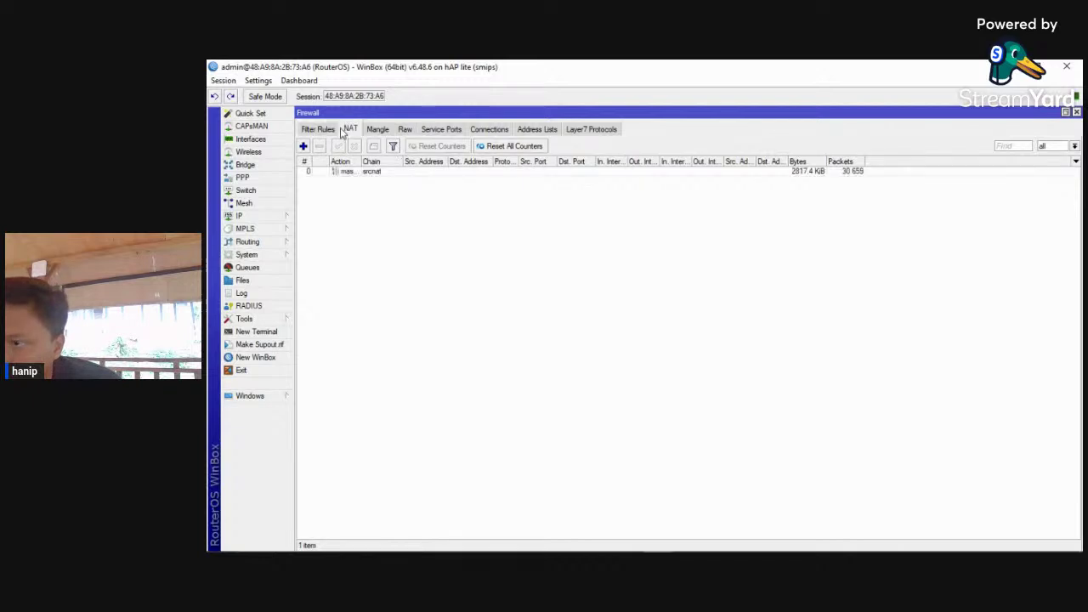
pyautogui.click(311, 171)
pyautogui.click(319, 147)
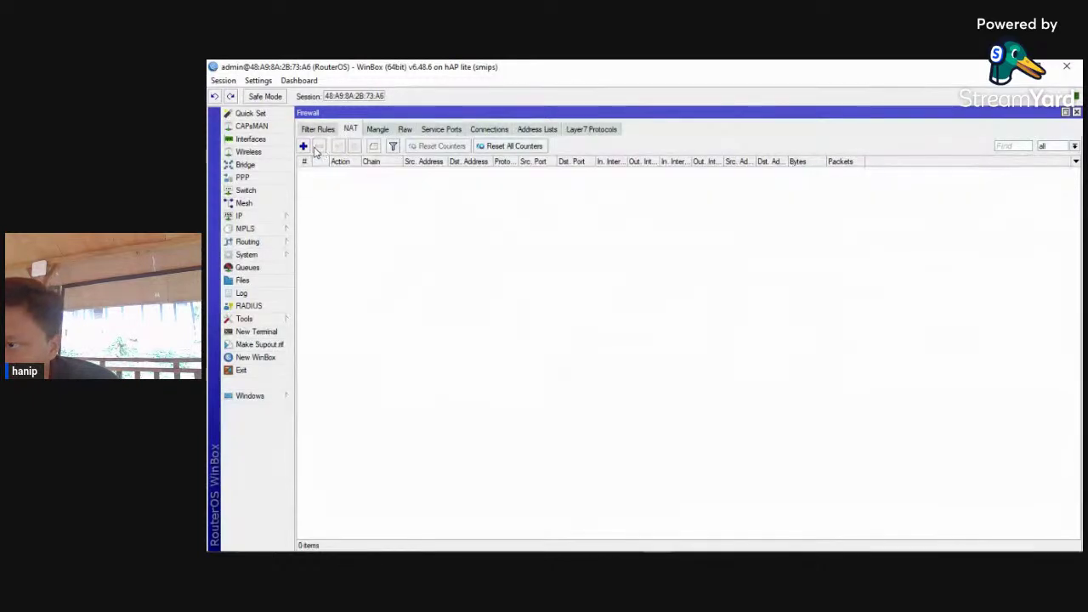
# - Add a firewall NAT rule with chain srcnat and action accept, and widen the rule list's Action column
pyautogui.click(302, 146)
pyautogui.moveTo(435, 119); pyautogui.dragTo(470, 186)
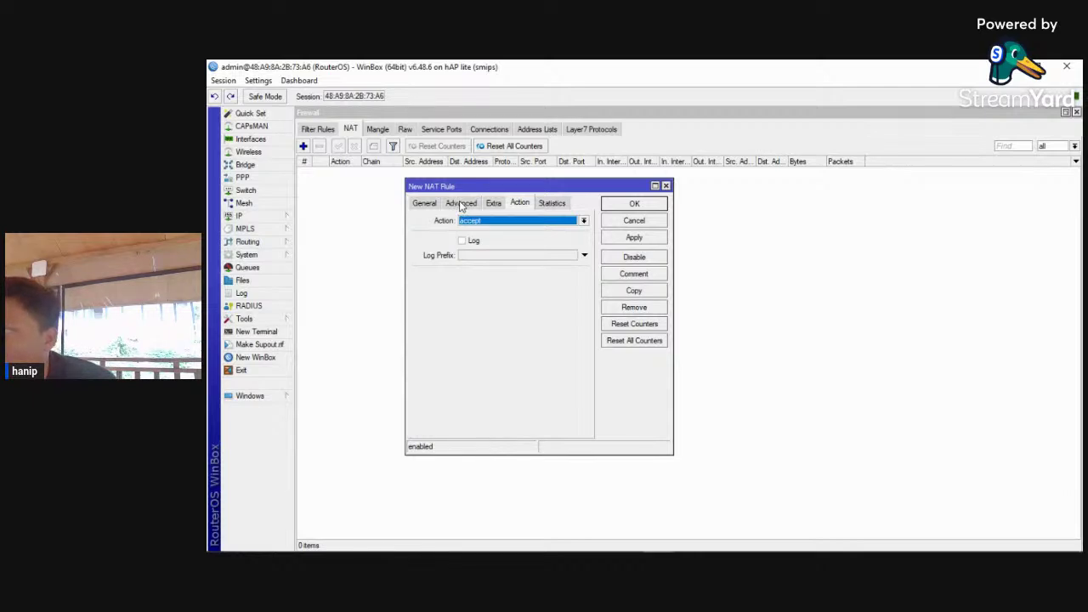
pyautogui.click(465, 207)
pyautogui.click(425, 204)
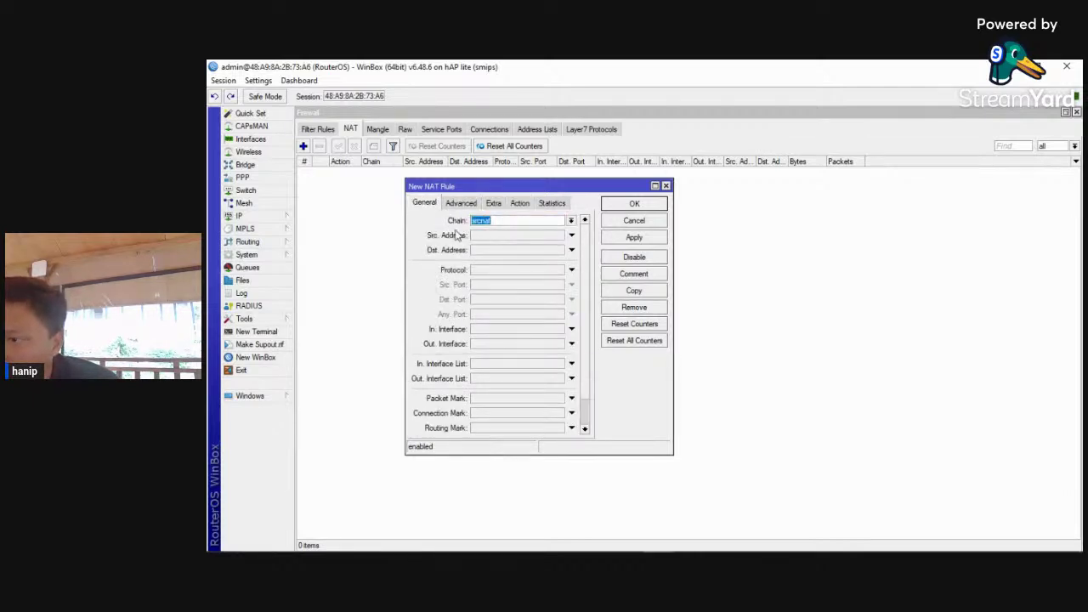
pyautogui.click(571, 221)
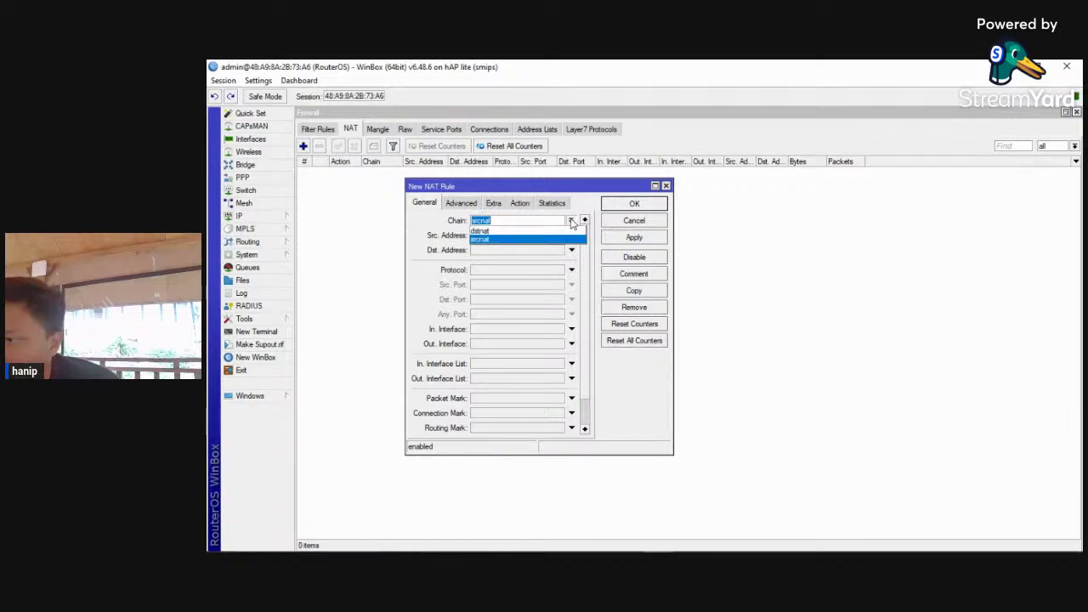
pyautogui.click(571, 221)
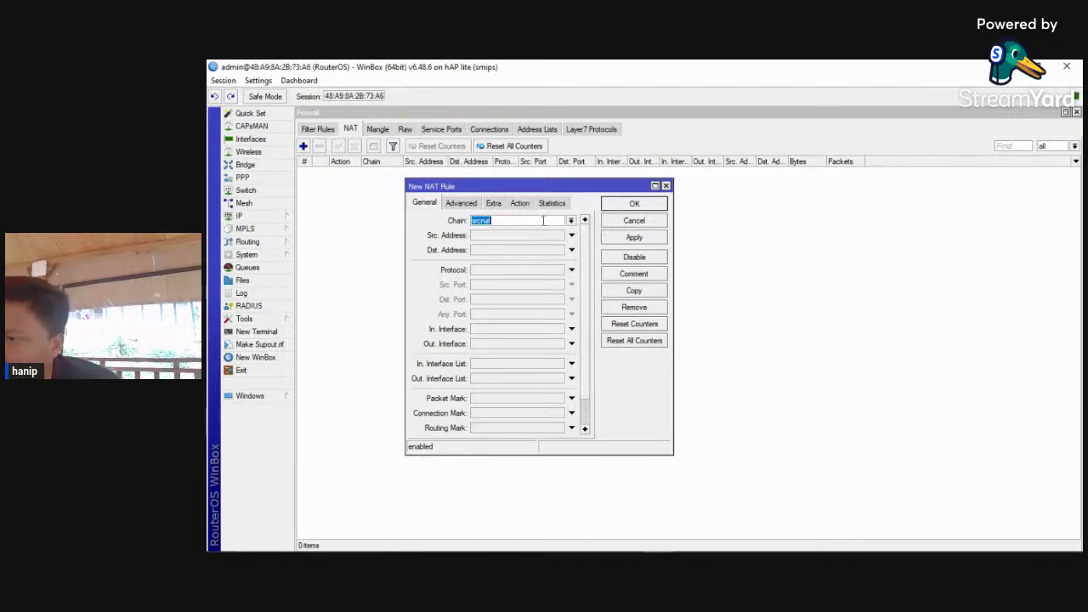
pyautogui.click(523, 206)
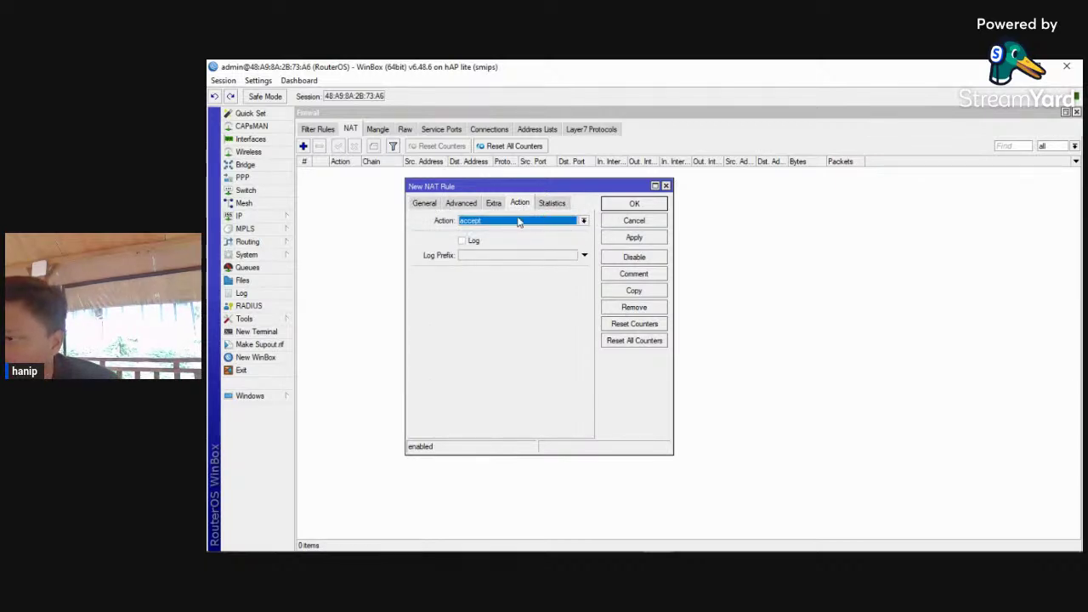
pyautogui.click(620, 237)
pyautogui.click(627, 210)
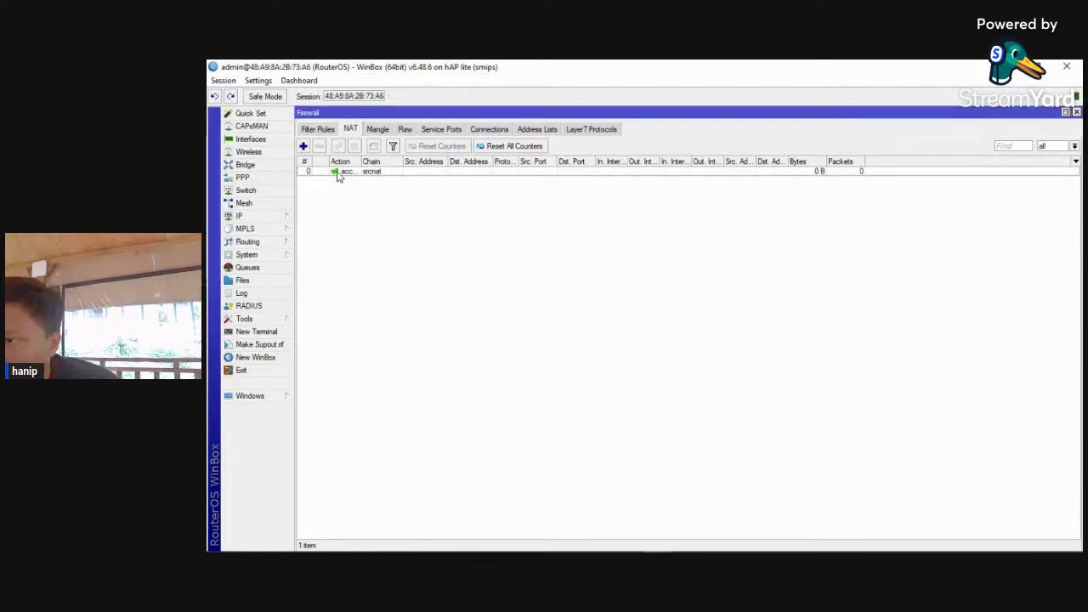
pyautogui.moveTo(361, 161); pyautogui.dragTo(421, 163)
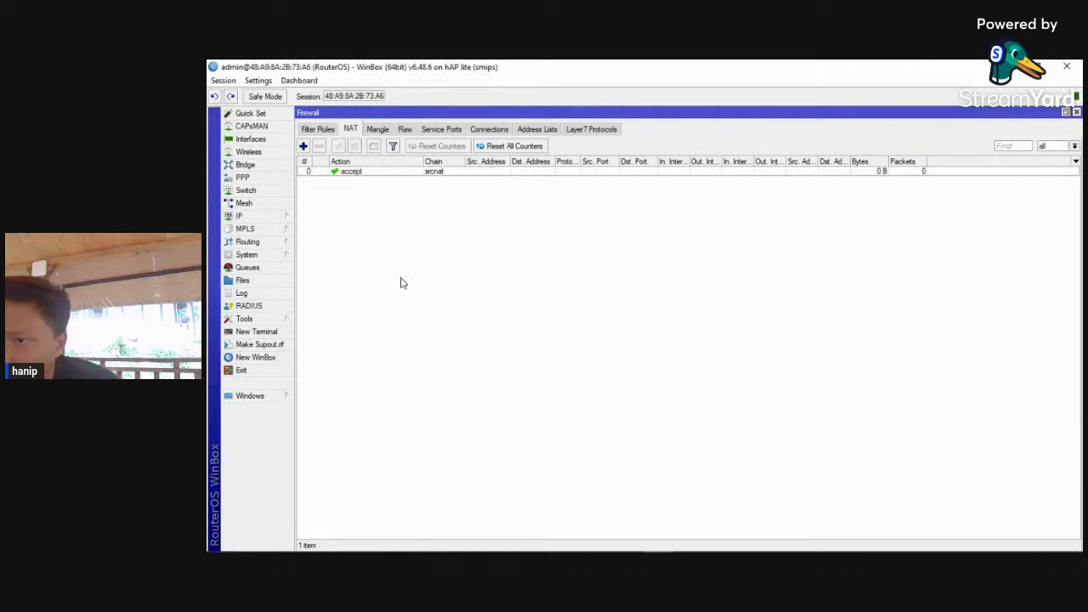
# - Switch to Windows Settings, check the Ethernet and network status pages, and close Settings
pyautogui.moveTo(217, 550)
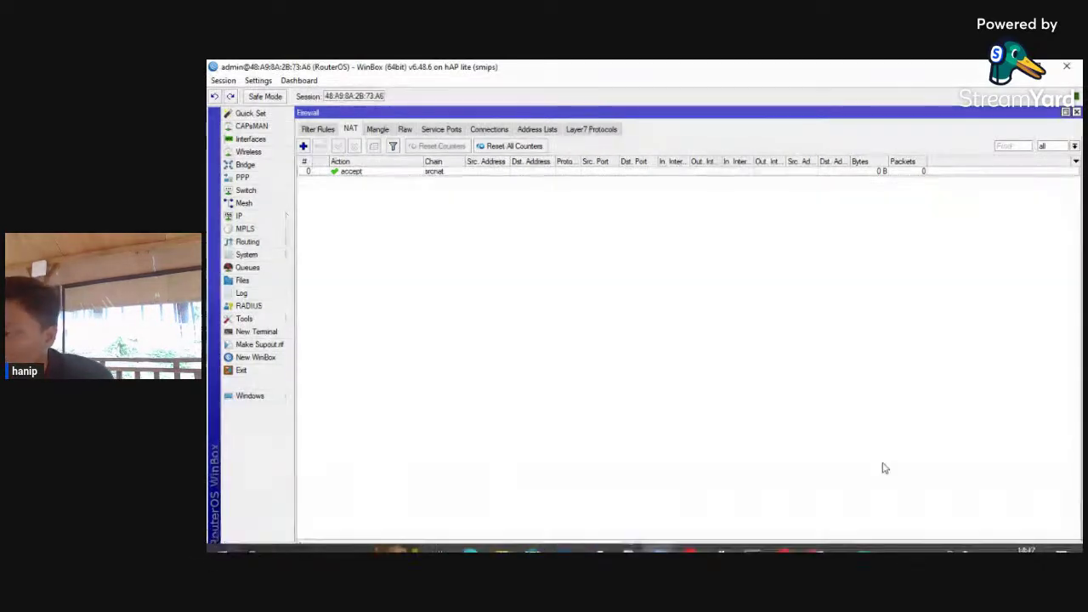
pyautogui.moveTo(875, 550)
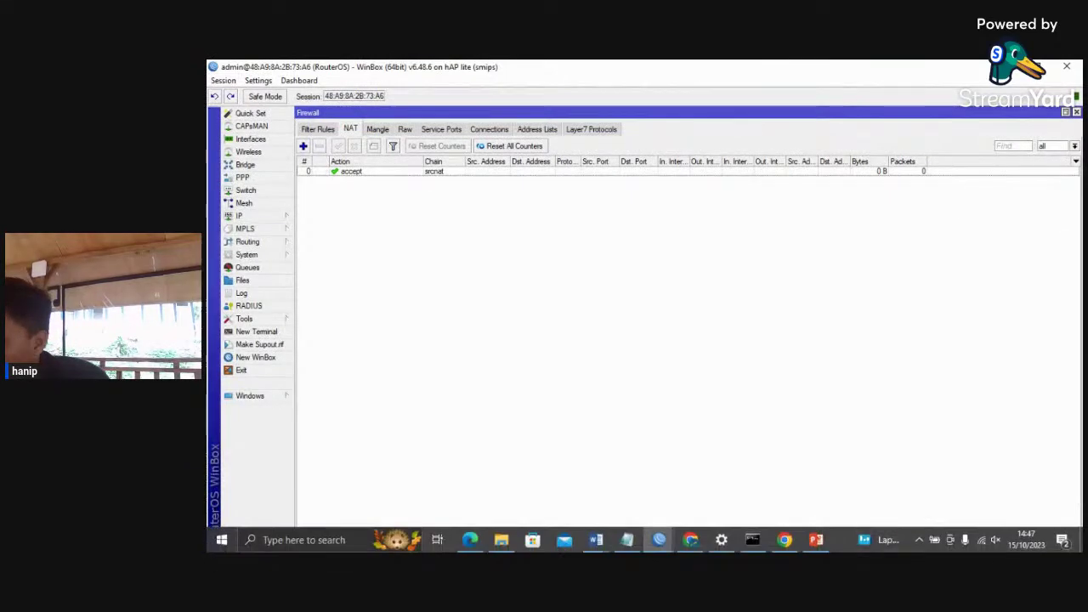
pyautogui.click(721, 540)
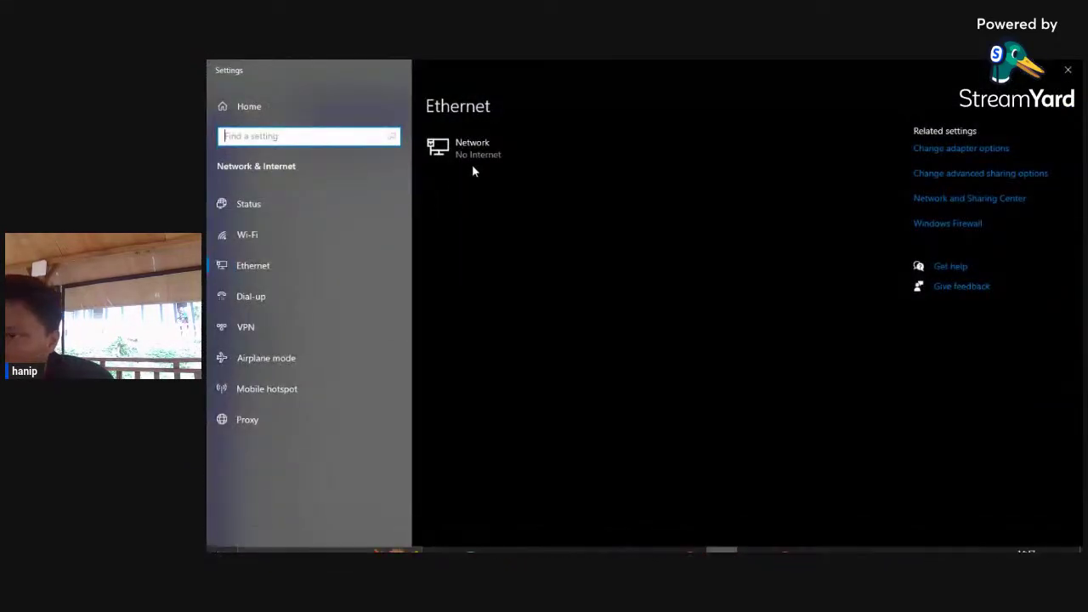
pyautogui.click(491, 152)
pyautogui.click(217, 66)
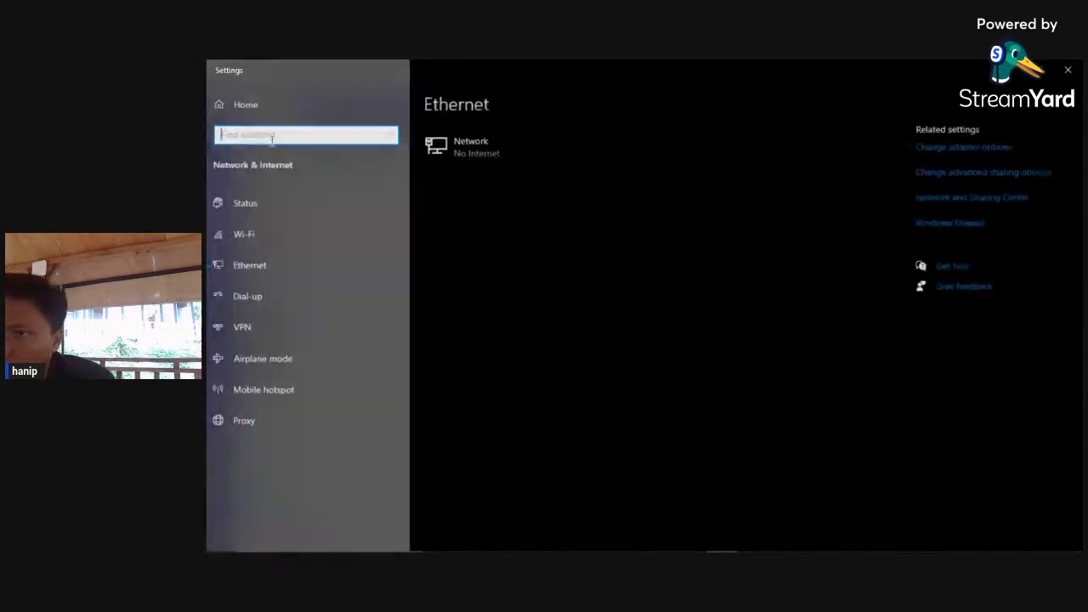
pyautogui.click(288, 207)
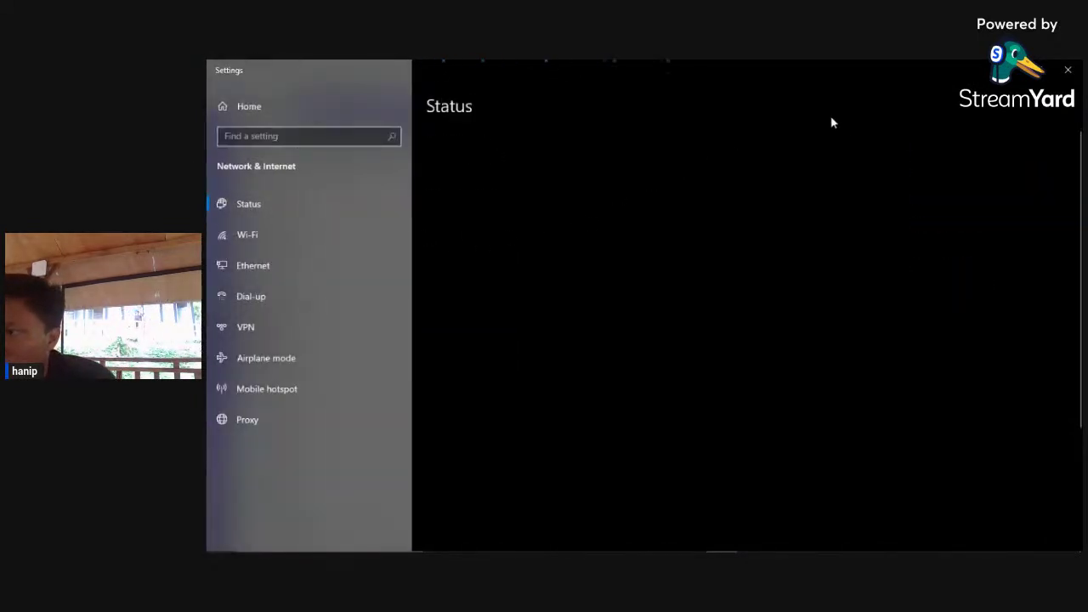
pyautogui.click(1067, 70)
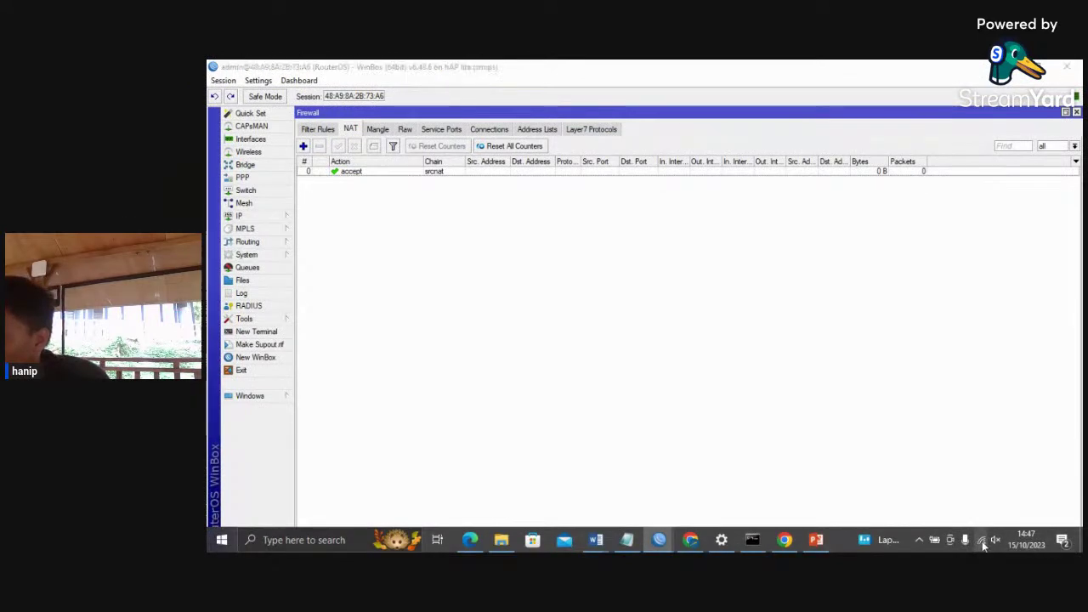
# - Choose a network from the Windows network list and browse the MSN home page in Edge to test internet access
pyautogui.click(979, 541)
pyautogui.click(1003, 287)
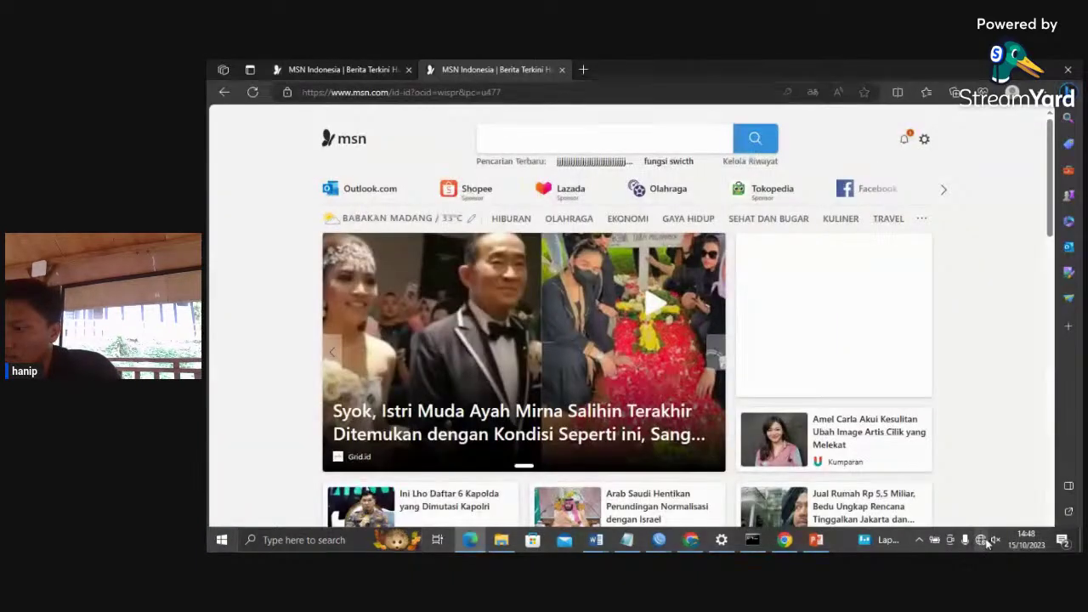
pyautogui.scroll(-3, 720, 361)
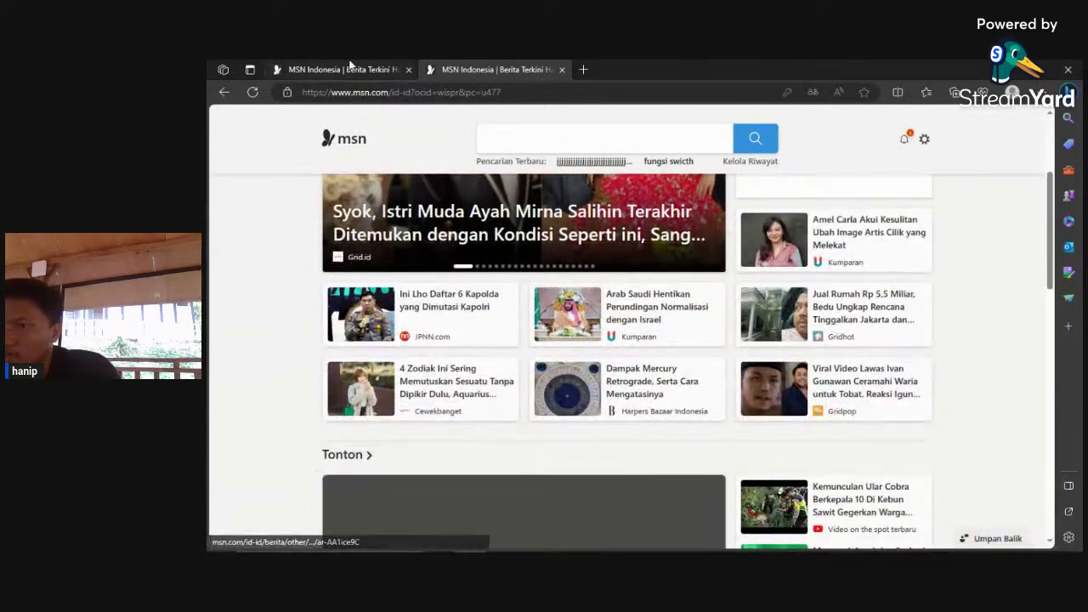
pyautogui.scroll(3, 323, 153)
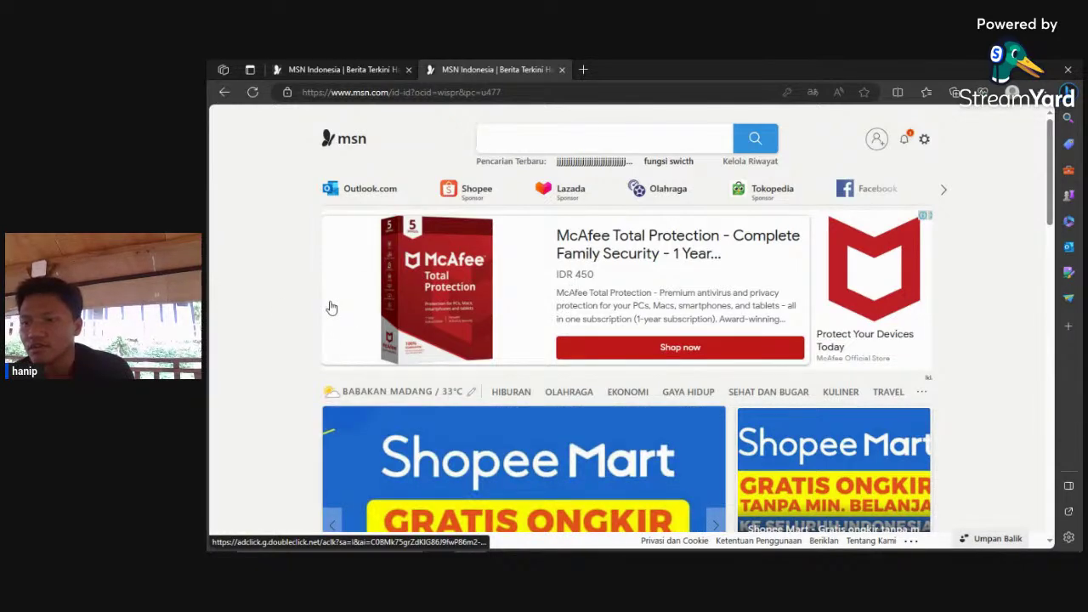
pyautogui.scroll(-2, 328, 309)
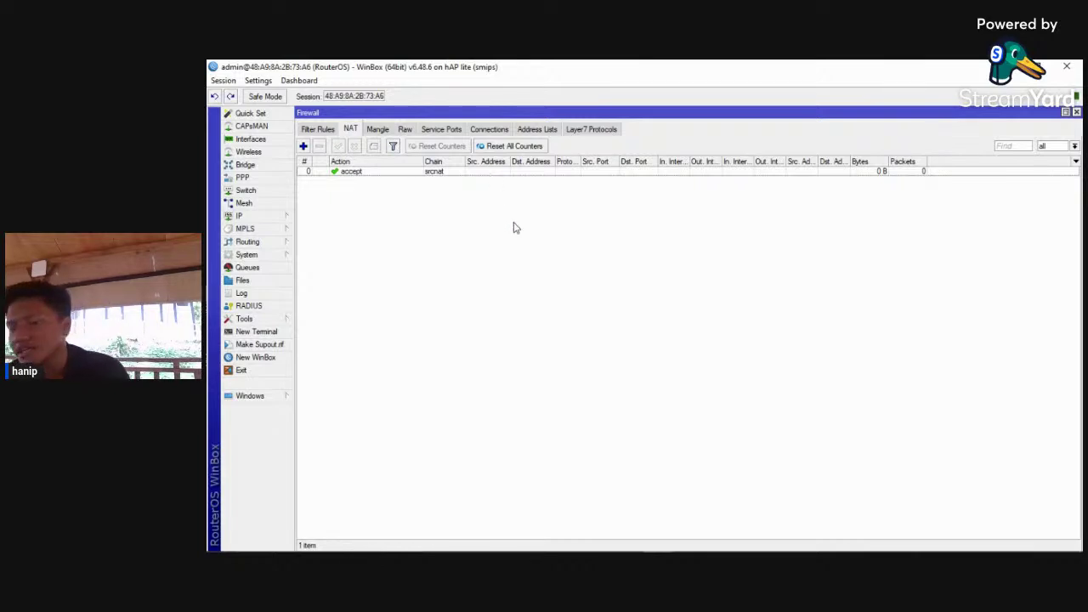
# - Switch to PowerPoint, open the Simple-Queue-Mikrotik presentation from the Downloads folder and enable editing
pyautogui.moveTo(544, 551)
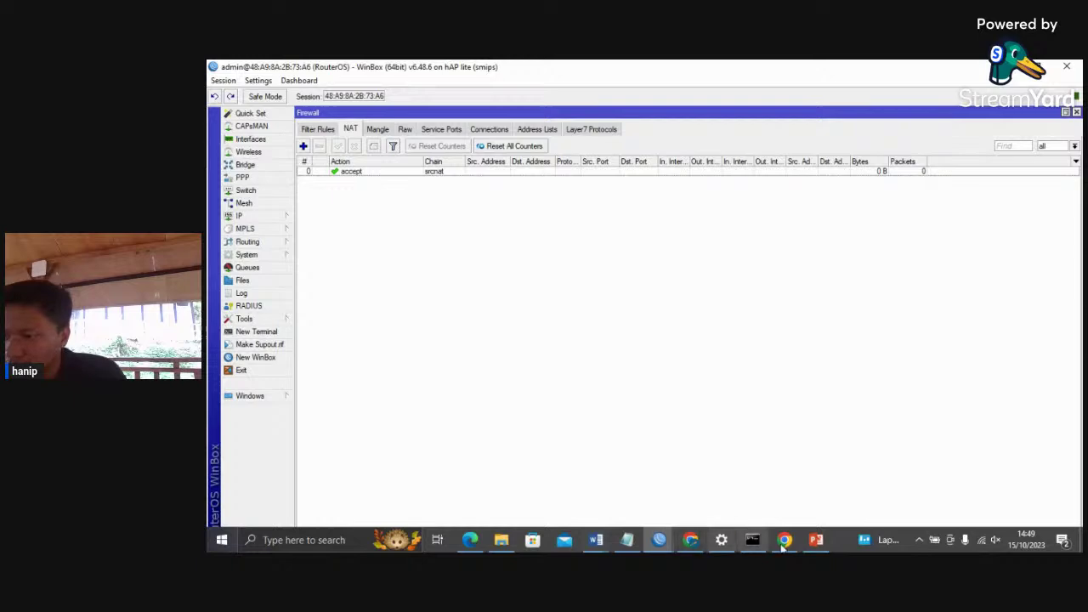
pyautogui.click(816, 540)
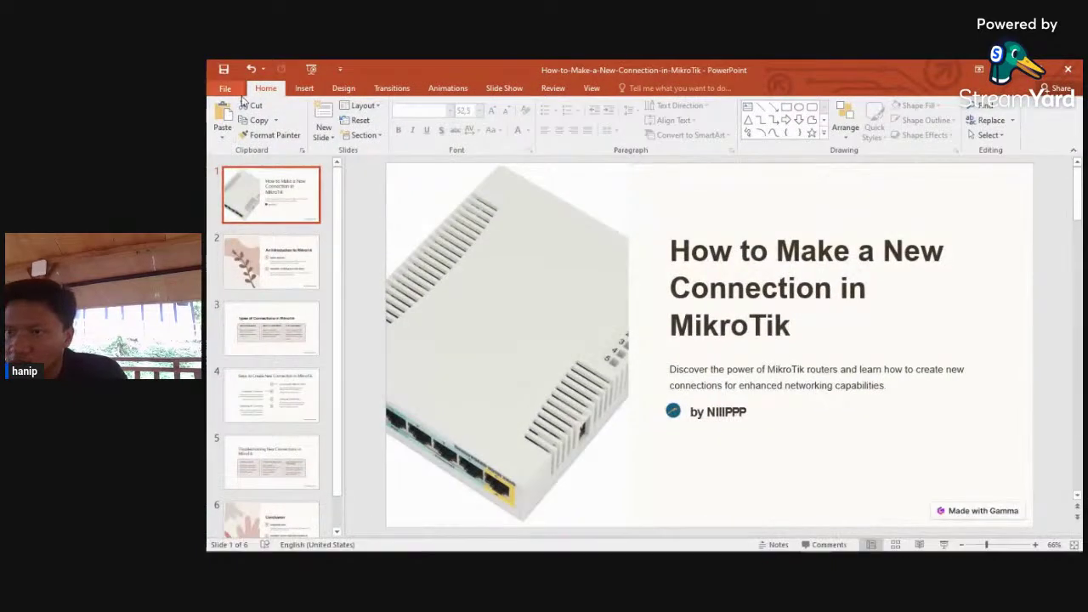
pyautogui.click(227, 88)
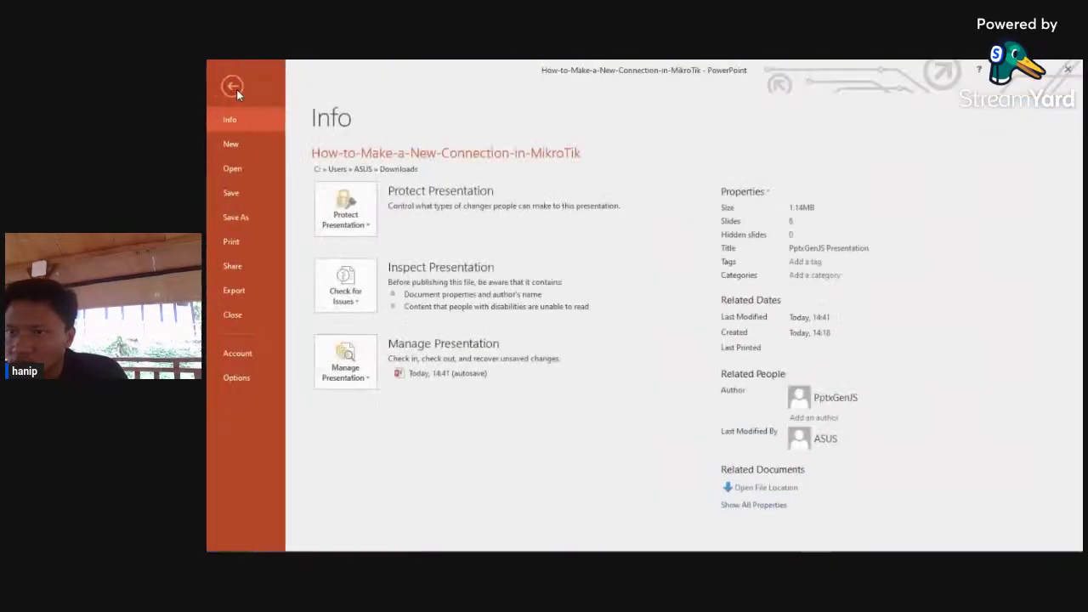
pyautogui.click(235, 169)
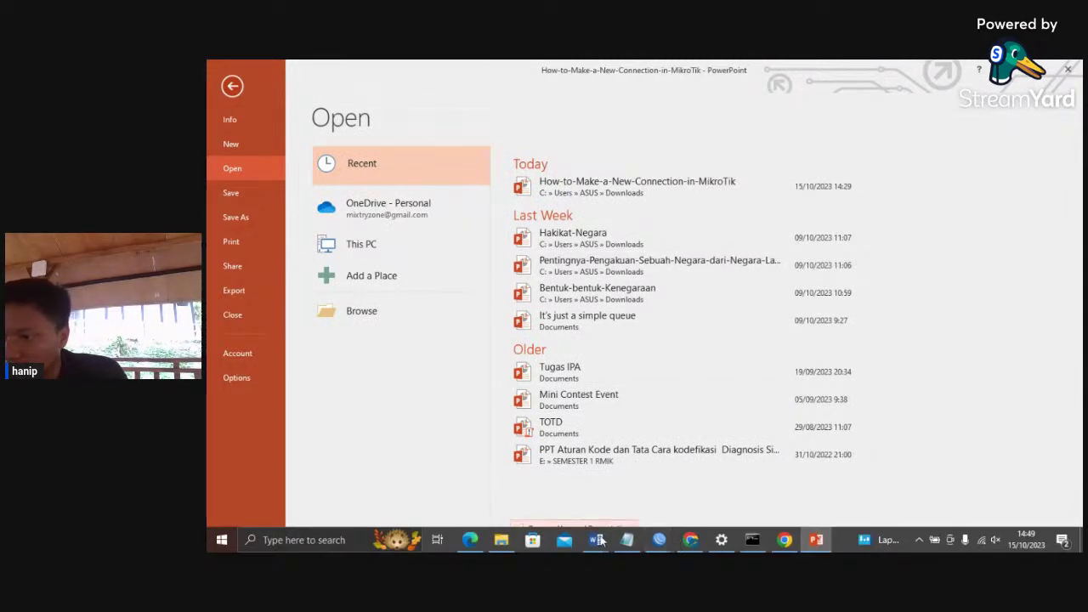
pyautogui.click(501, 541)
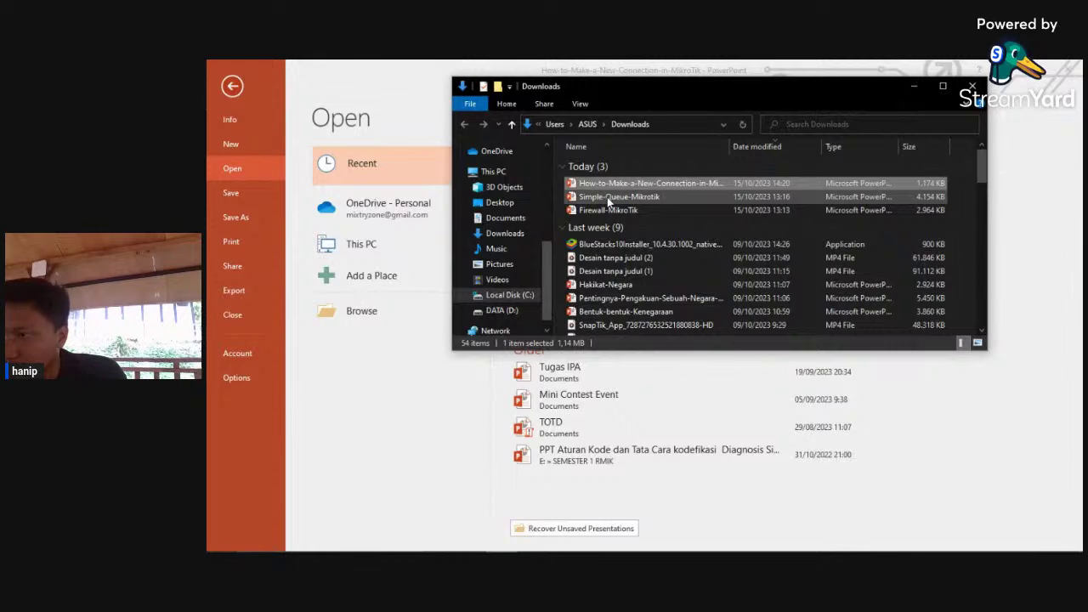
pyautogui.doubleClick(608, 198)
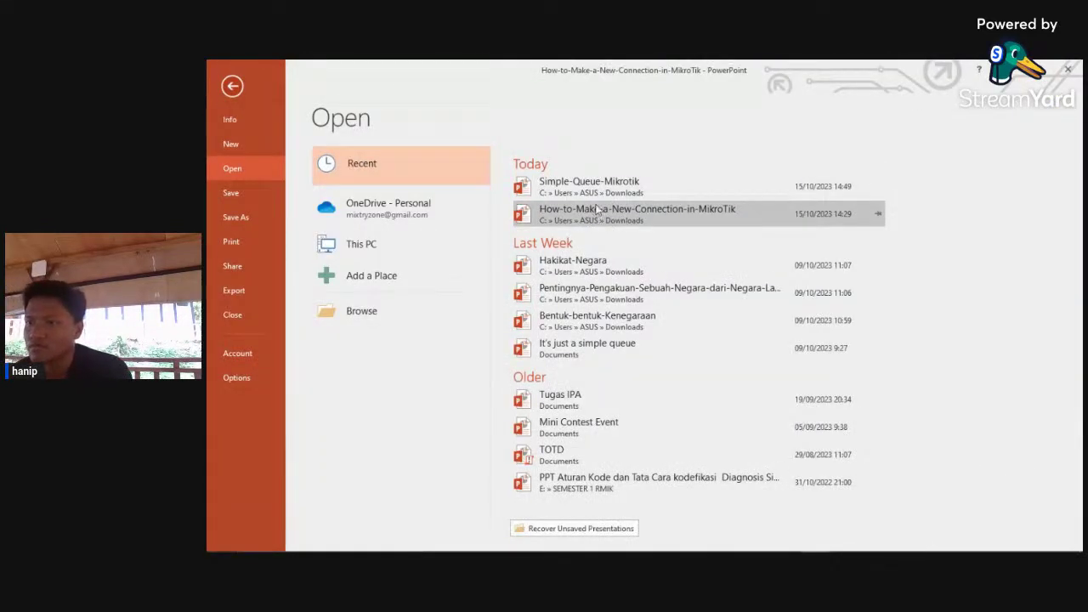
pyautogui.click(659, 178)
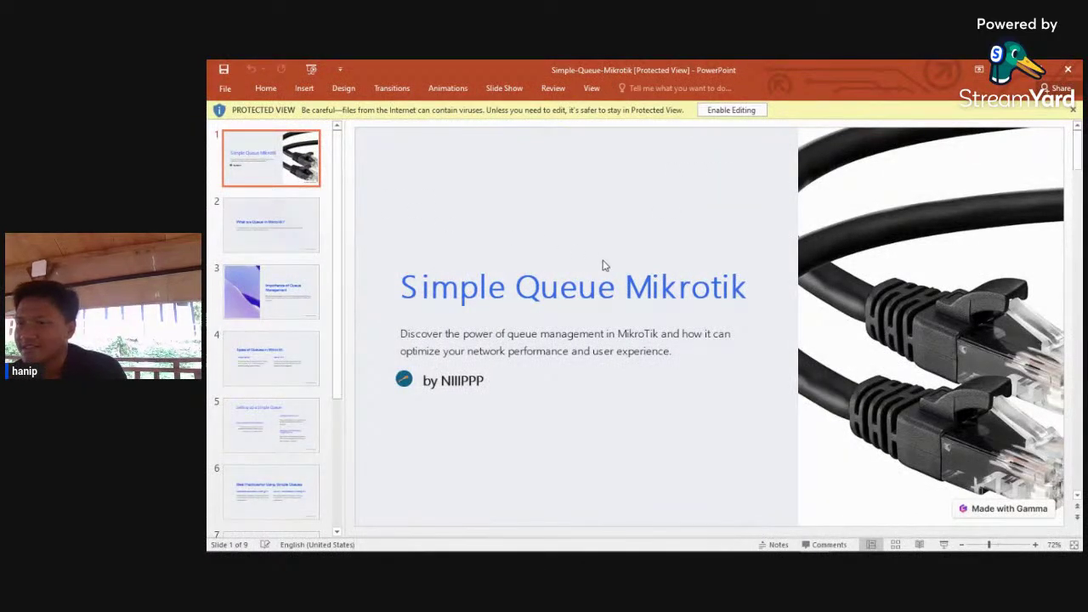
pyautogui.click(728, 111)
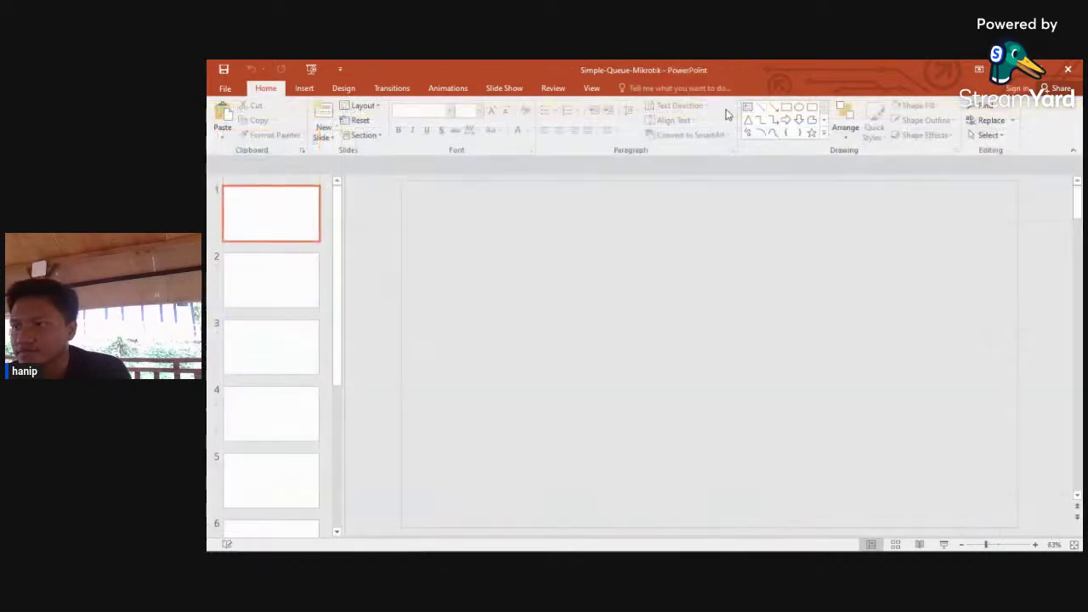
# - Start the slide show and advance to the slide "What is a Queue in MikroTik?"
pyautogui.press('F5')
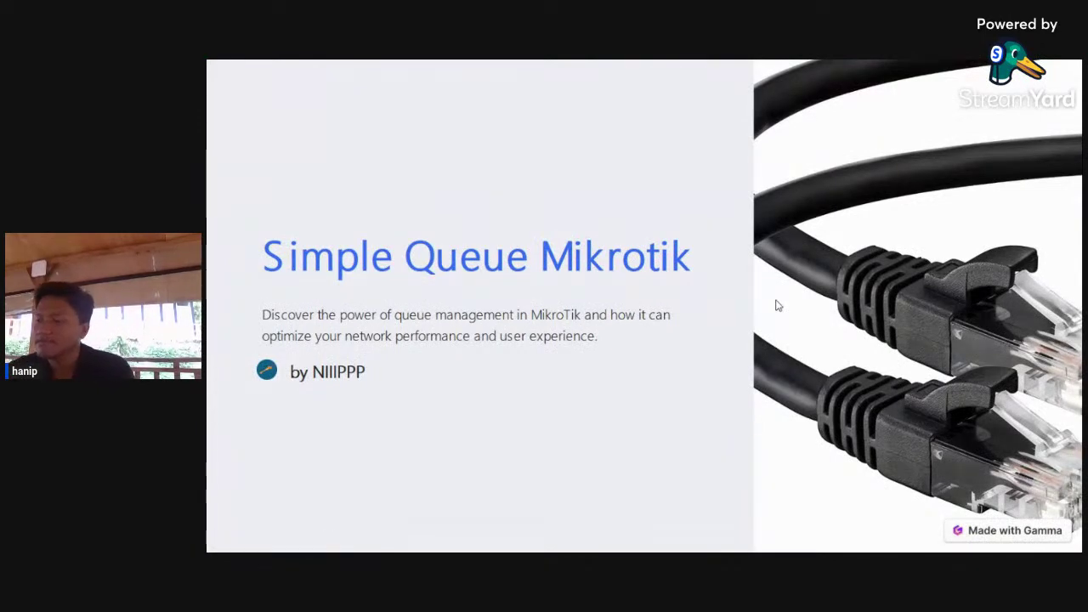
pyautogui.press('Right')
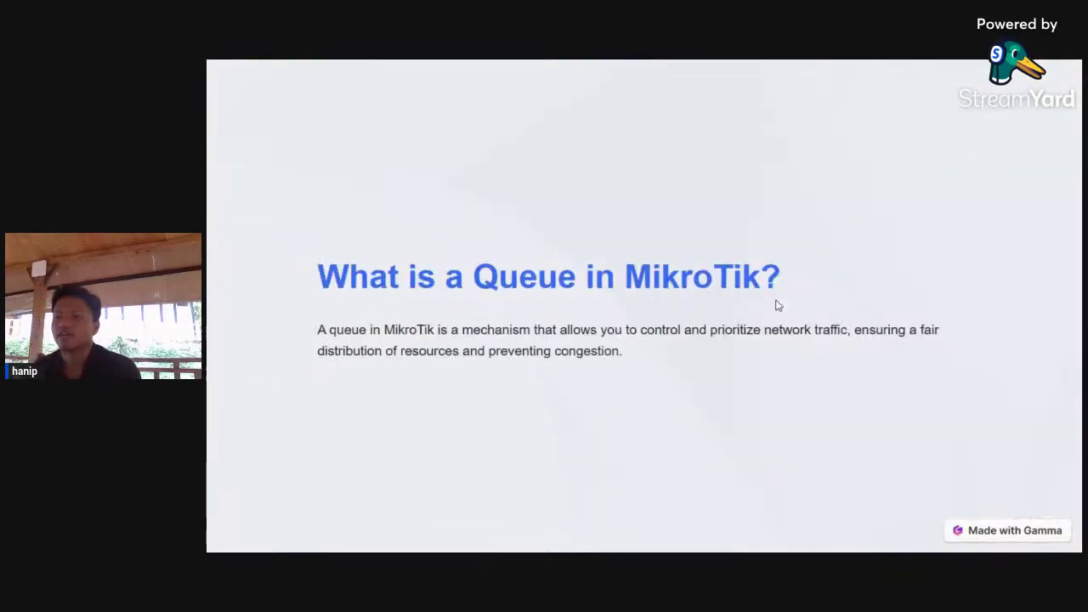
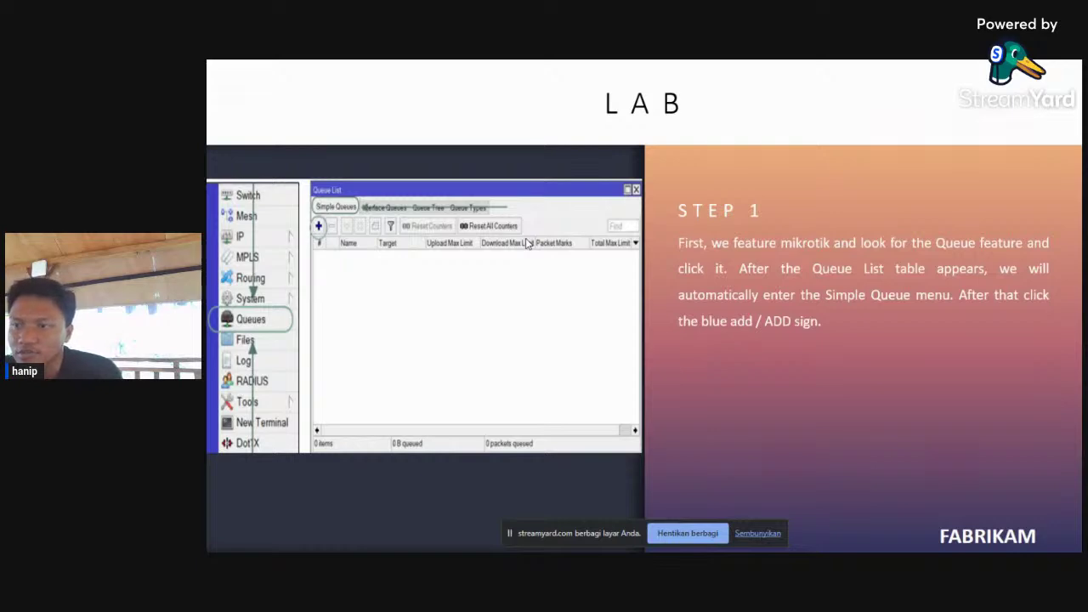
pyautogui.hotkey('alt', 'Tab')
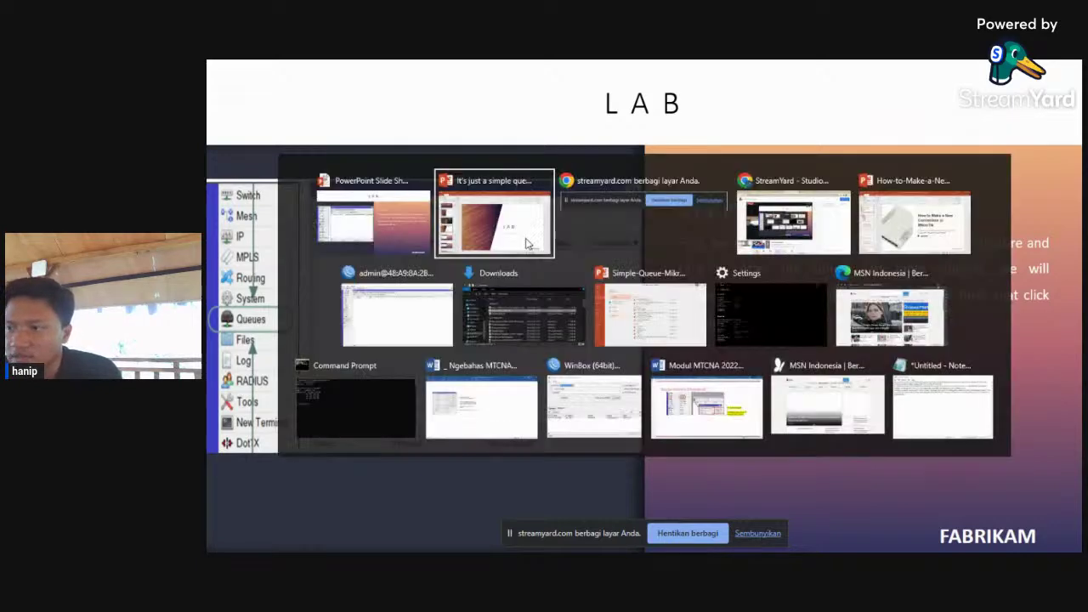
pyautogui.press('alt')
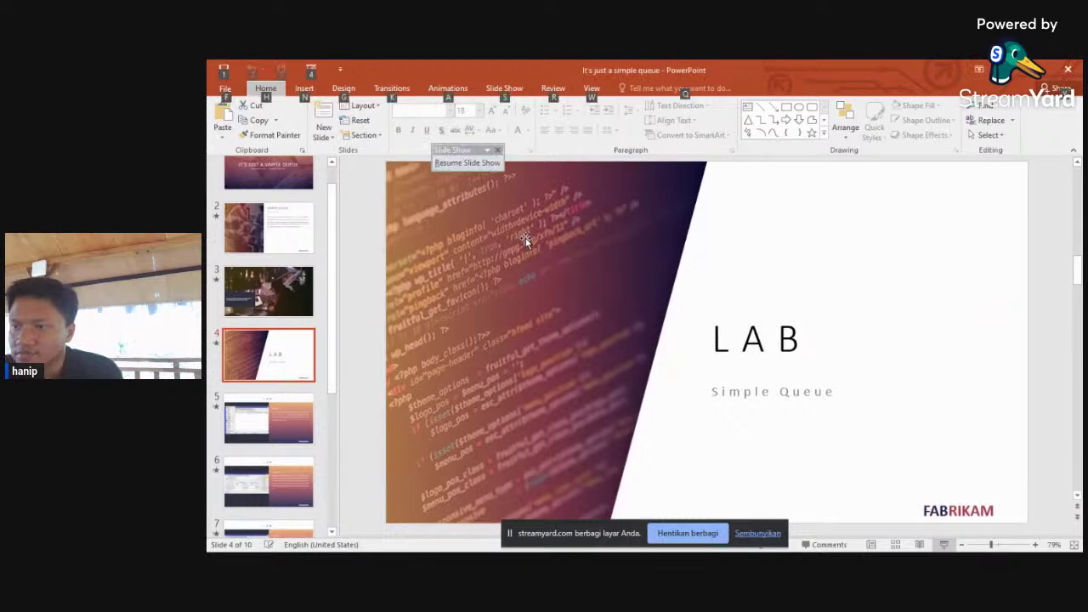
pyautogui.hotkey('alt', 'Tab')
pyautogui.press('Tab')
pyautogui.press('Tab')
pyautogui.press('Tab')
pyautogui.press('Tab')
pyautogui.hotkey('shift', 'Tab')
pyautogui.press('Tab')
pyautogui.press('Tab')
pyautogui.press('Tab')
pyautogui.press('Tab')
pyautogui.press('Tab')
pyautogui.press('Tab')
pyautogui.press('Tab')
pyautogui.press('Tab')
pyautogui.press('Tab')
pyautogui.press('Tab')
pyautogui.press('Tab')
pyautogui.press('Tab')
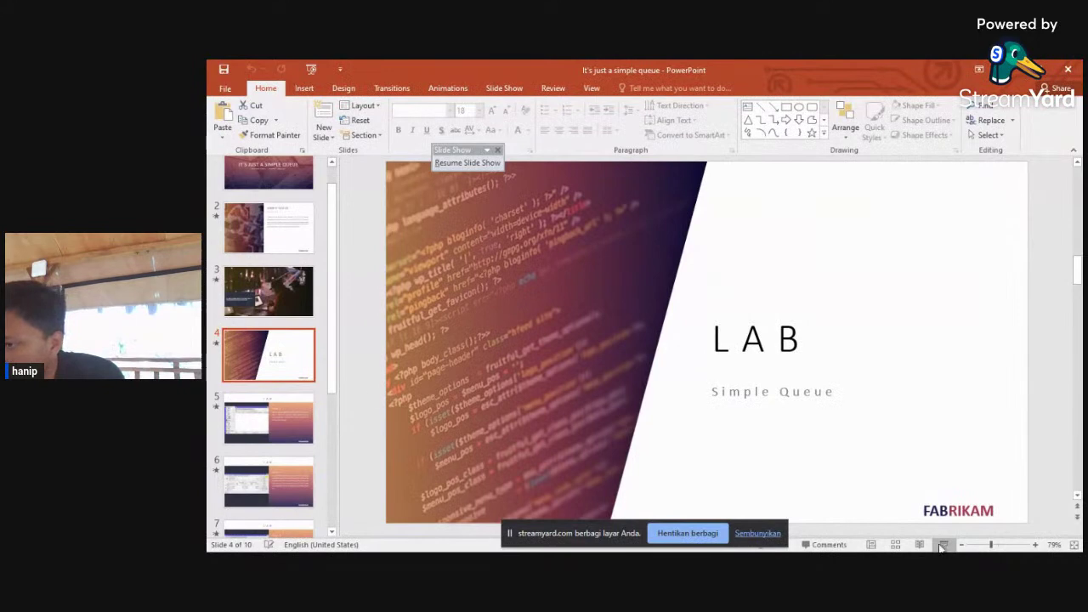
# - Run the slide show from the LAB Step 1 slide and hide the screen-sharing notice
pyautogui.click(311, 415)
pyautogui.click(943, 544)
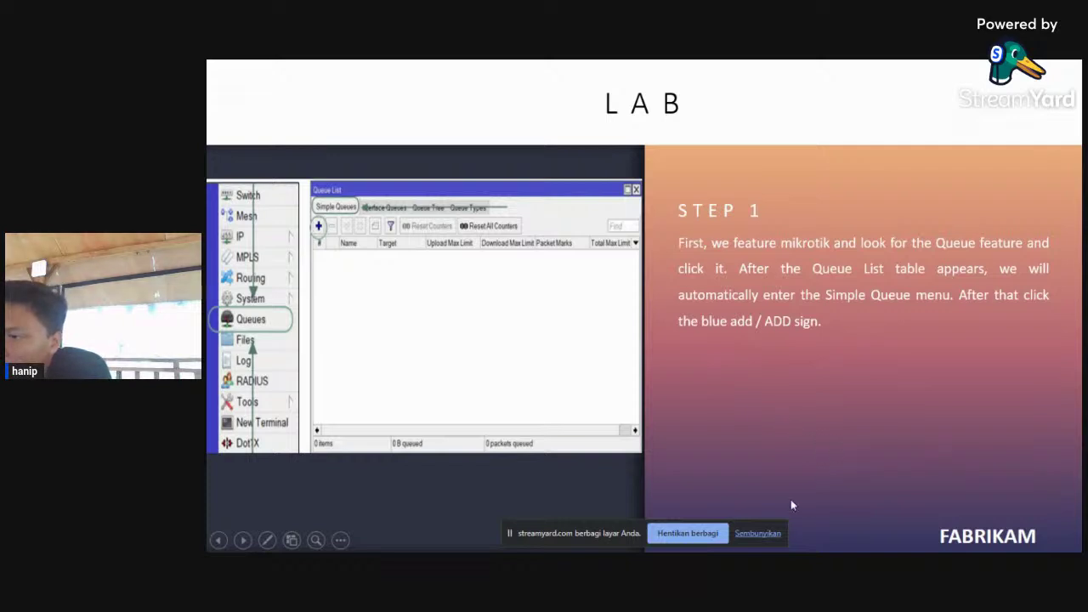
pyautogui.click(762, 534)
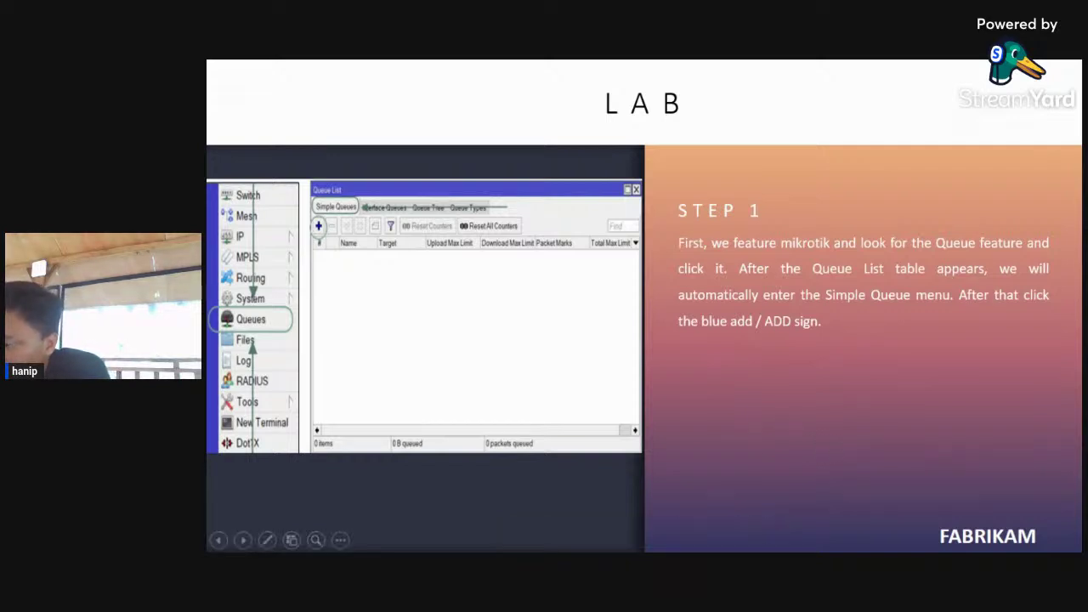
# - Switch to the router's WinBox session and open the Queue List
pyautogui.hotkey('alt', 'Tab')
pyautogui.hotkey('alt', 'Tab')
pyautogui.hotkey('alt', 'Tab')
pyautogui.hotkey('alt', 'Tab')
pyautogui.hotkey('alt', 'Tab')
pyautogui.hotkey('alt', 'Tab')
pyautogui.hotkey('alt', 'Tab')
pyautogui.hotkey('alt', 'Tab')
pyautogui.hotkey('alt', 'Tab')
pyautogui.hotkey('alt', 'Tab')
pyautogui.hotkey('alt', 'Tab')
pyautogui.hotkey('alt', 'Tab')
pyautogui.hotkey('alt', 'Tab')
pyautogui.hotkey('alt', 'Tab')
pyautogui.hotkey('alt', 'Tab')
pyautogui.hotkey('alt', 'Tab')
pyautogui.hotkey('alt', 'Tab')
pyautogui.hotkey('alt', 'Tab')
pyautogui.hotkey('alt', 'Tab')
pyautogui.hotkey('alt', 'Tab')
pyautogui.hotkey('alt', 'Tab')
pyautogui.hotkey('alt', 'Tab')
pyautogui.hotkey('alt', 'Tab')
pyautogui.hotkey('alt', 'Tab')
pyautogui.hotkey('alt', 'Tab')
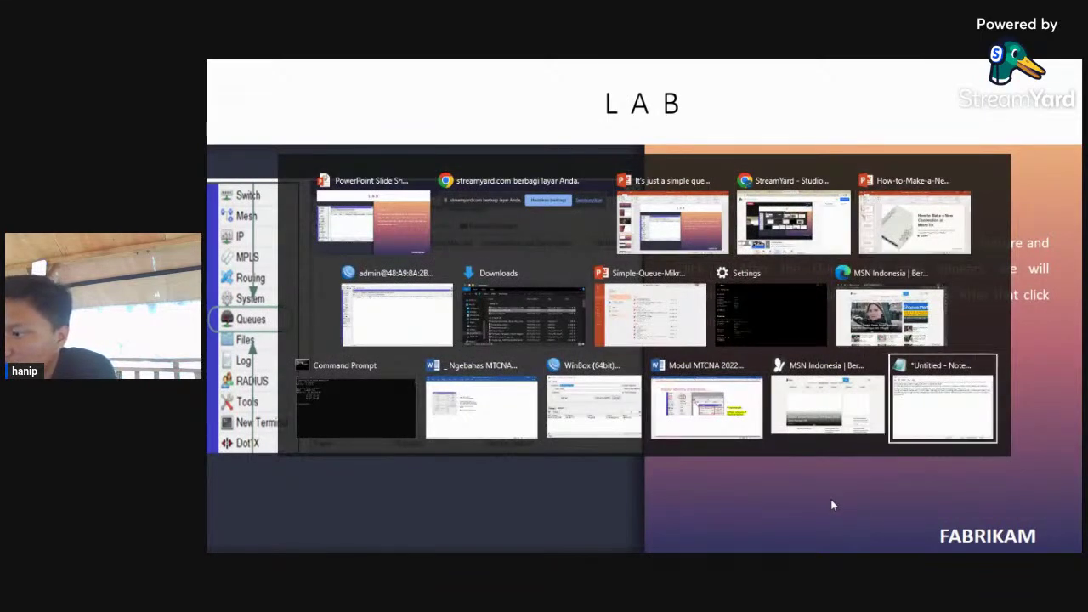
pyautogui.hotkey('alt', 'Tab')
pyautogui.hotkey('alt', 'Tab')
pyautogui.hotkey('alt', 'Tab')
pyautogui.hotkey('alt', 'Tab')
pyautogui.hotkey('alt', 'Tab')
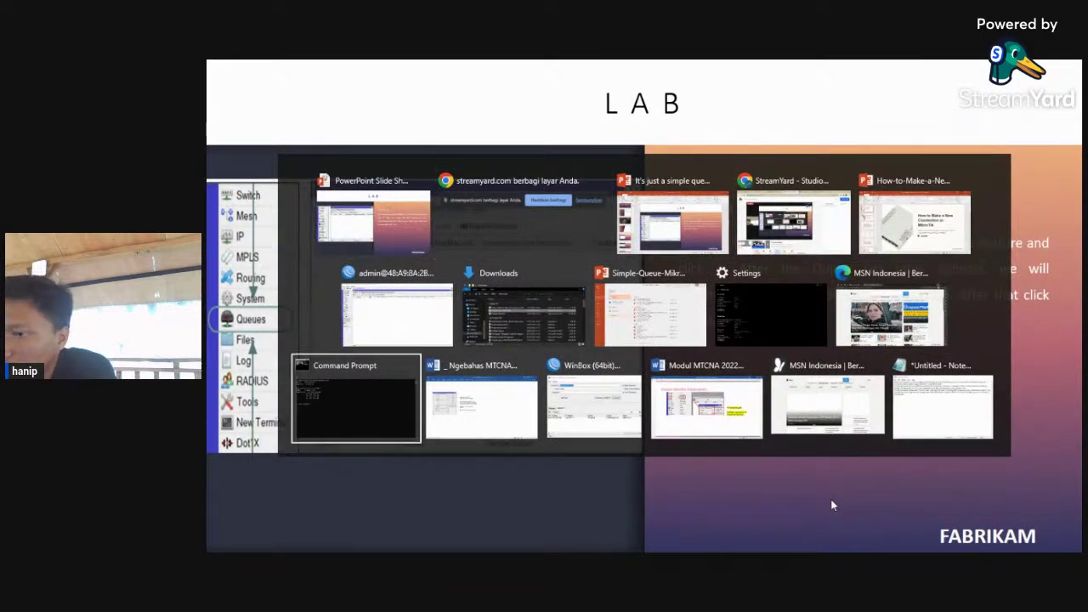
pyautogui.hotkey('alt', 'Tab')
pyautogui.hotkey('alt', 'Tab')
pyautogui.hotkey('alt', 'Tab')
pyautogui.hotkey('alt', 'Tab')
pyautogui.hotkey('alt', 'Tab')
pyautogui.hotkey('alt', 'Tab')
pyautogui.hotkey('alt', 'Tab')
pyautogui.hotkey('alt', 'Tab')
pyautogui.hotkey('alt', 'Tab')
pyautogui.hotkey('alt', 'Tab')
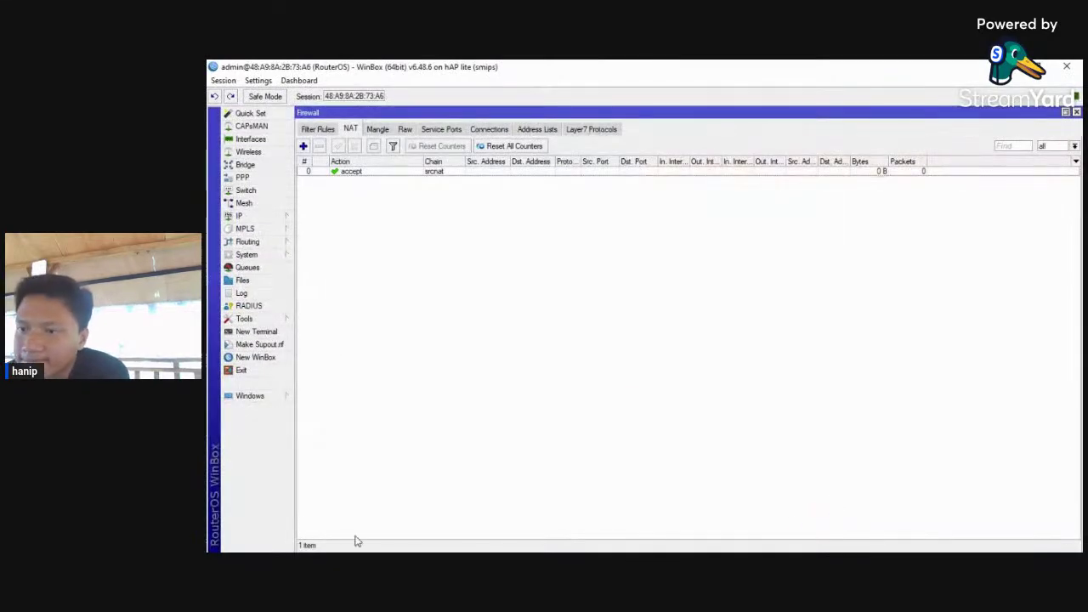
pyautogui.click(270, 268)
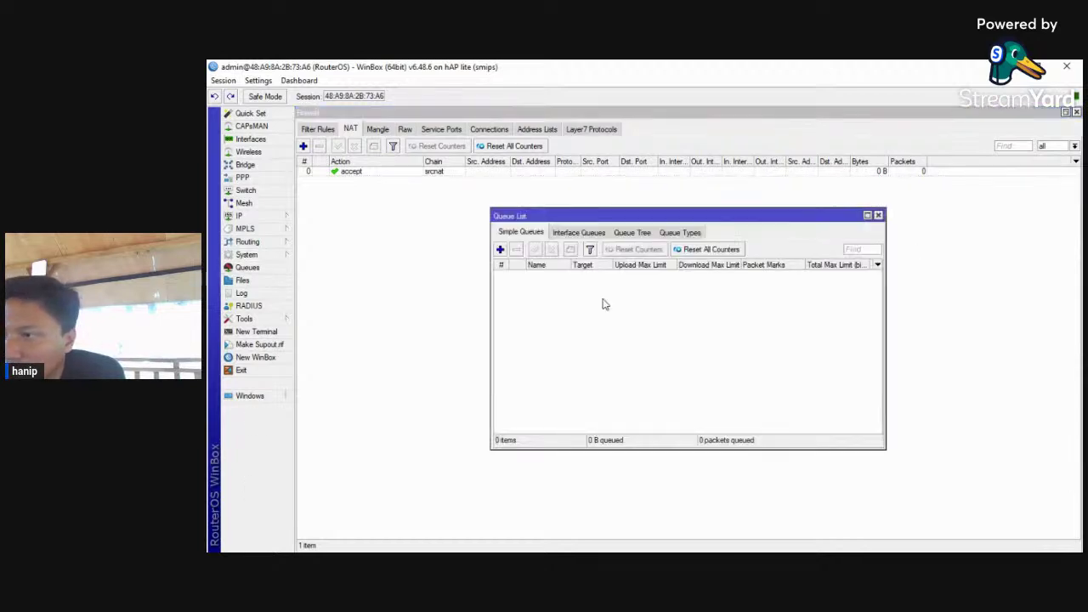
# - Close the Firewall window and the other leftover windows, keeping only the Queue List open
pyautogui.click(1076, 112)
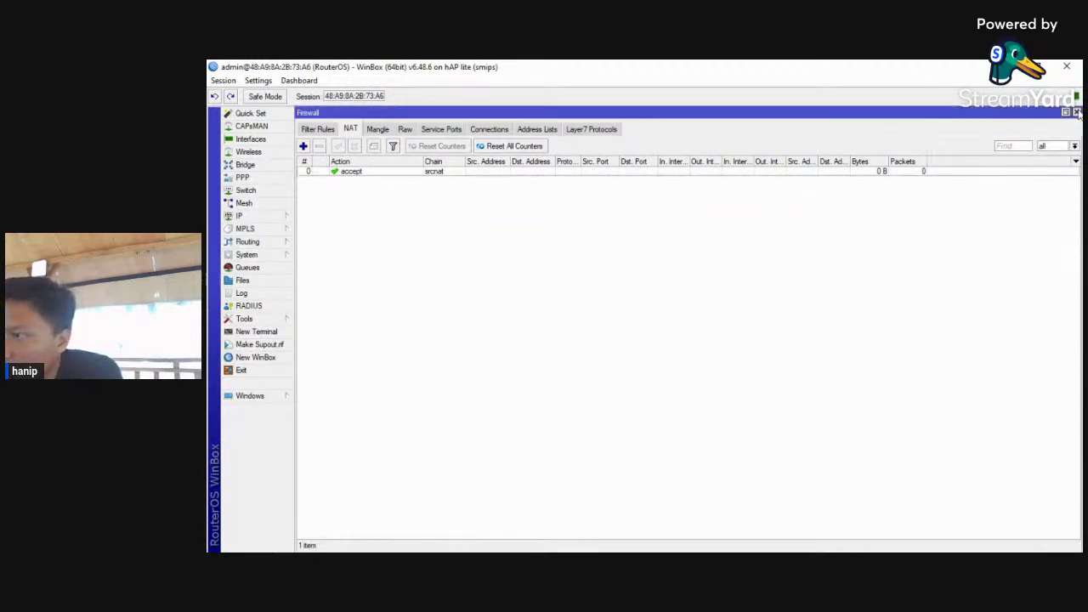
pyautogui.click(1076, 112)
pyautogui.click(1077, 112)
pyautogui.click(1077, 112)
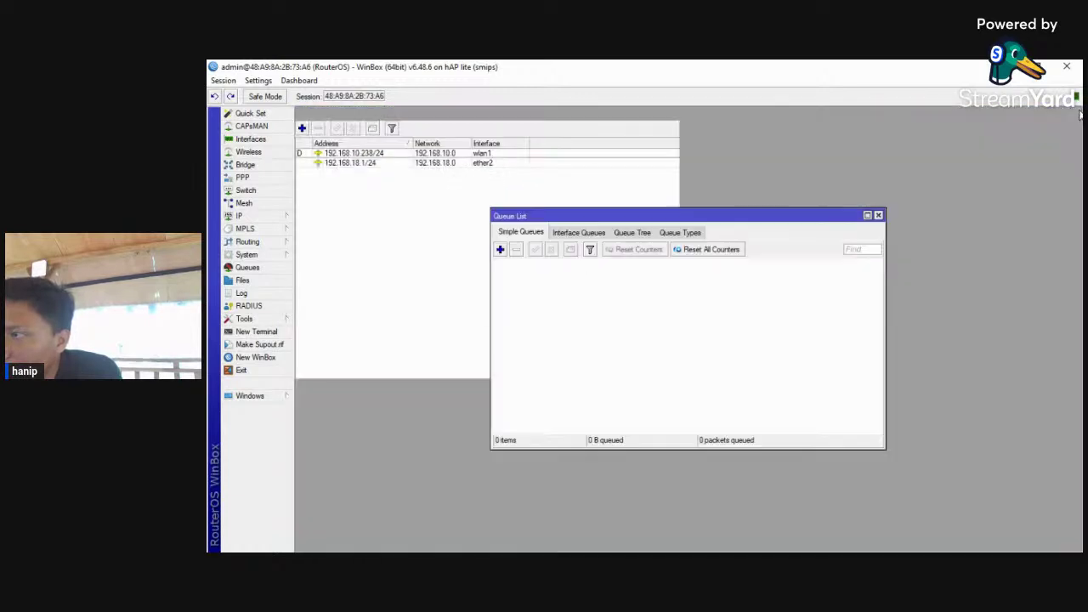
pyautogui.click(687, 126)
pyautogui.click(671, 143)
pyautogui.click(671, 143)
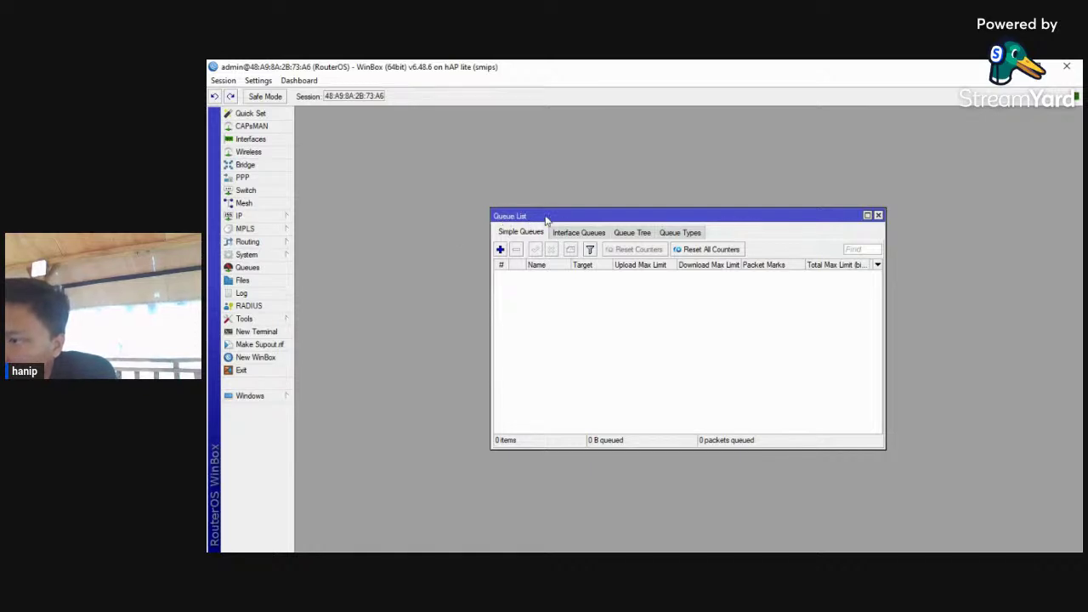
# - Start a new simple queue, clear its default target and enter the beginning of an address, 192.168
pyautogui.click(500, 250)
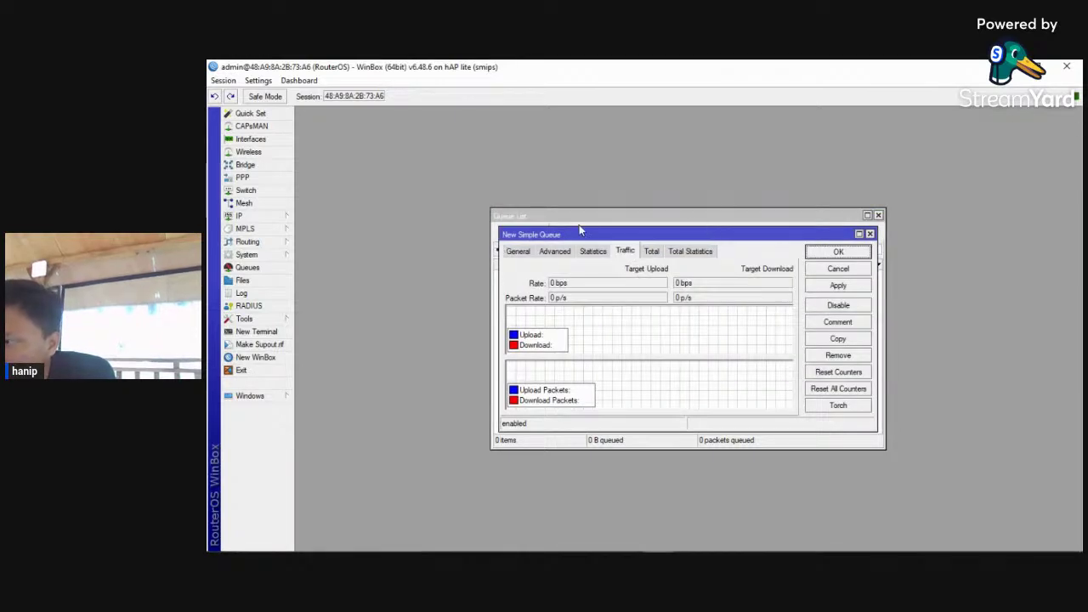
pyautogui.click(522, 250)
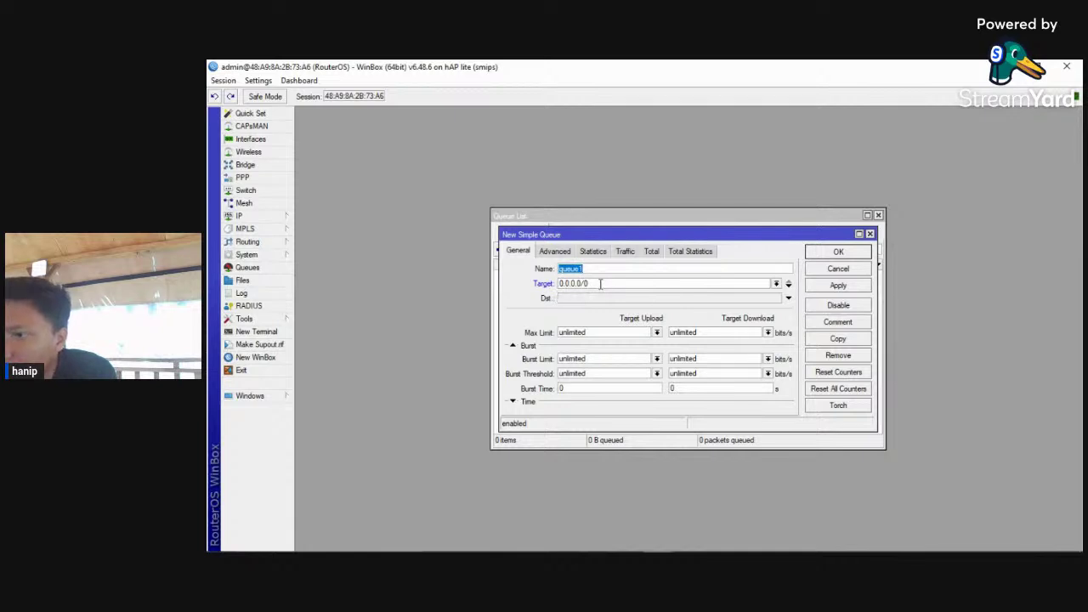
pyautogui.moveTo(599, 283); pyautogui.dragTo(559, 295)
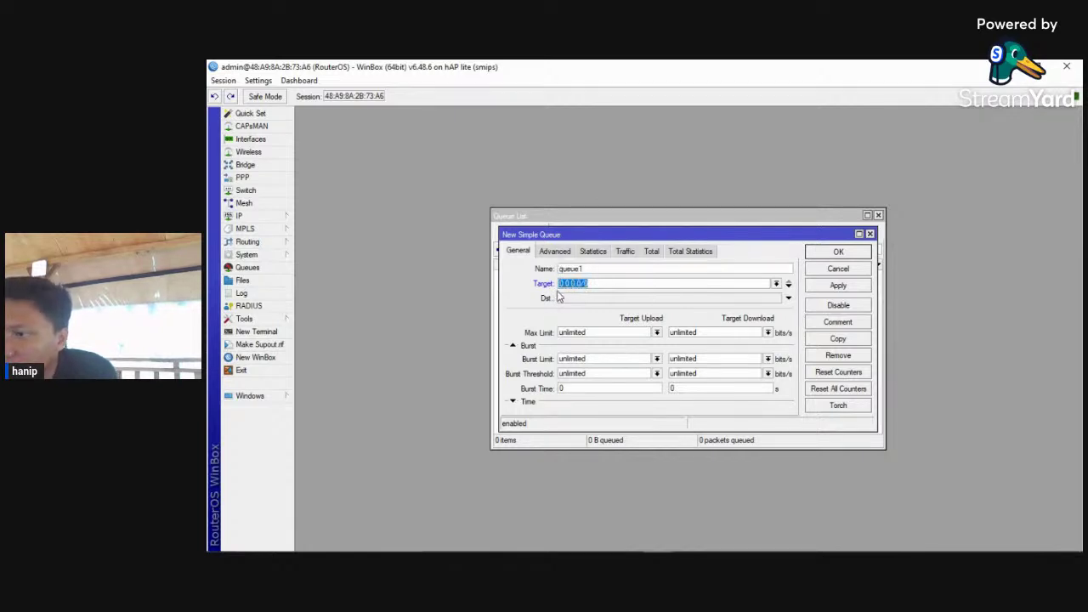
pyautogui.press('BackSpace')
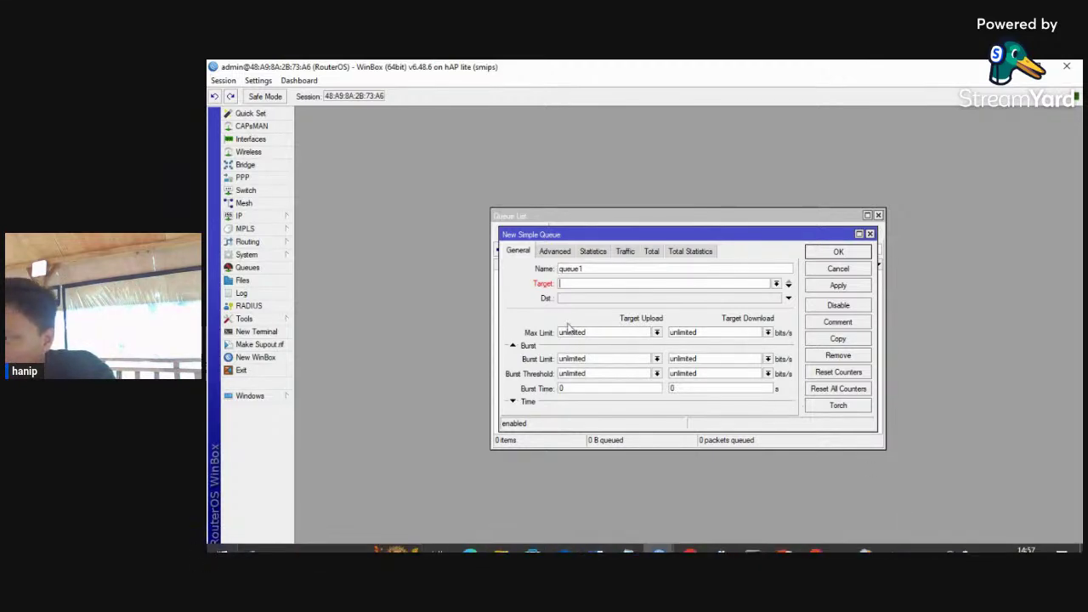
pyautogui.write('192.168')
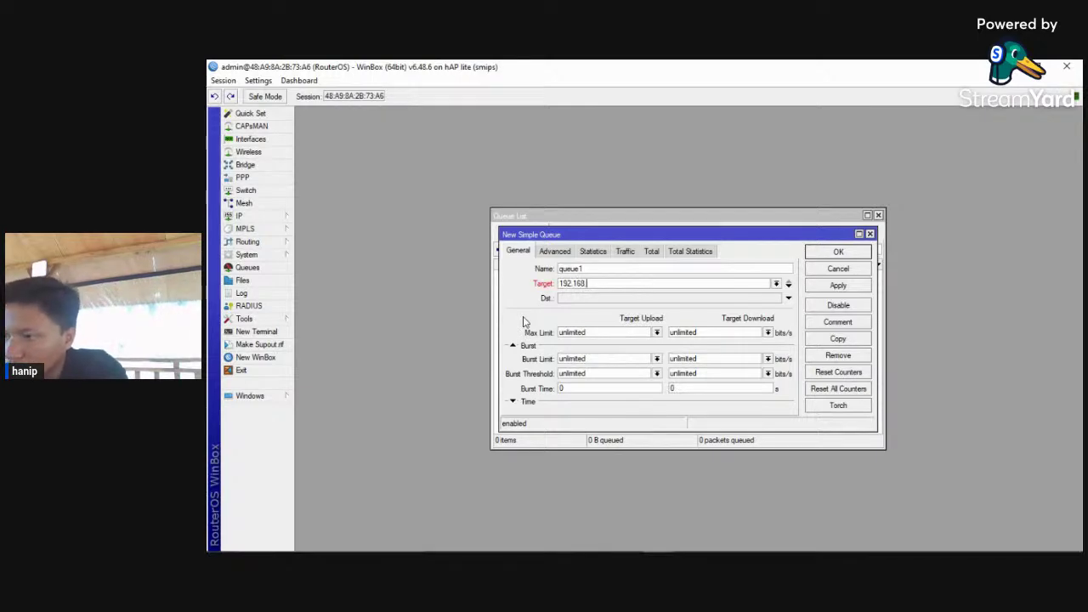
# - Switch to Windows Settings and check the IPv4 address of the IDN Boarding School Wi-Fi connection
pyautogui.click(720, 540)
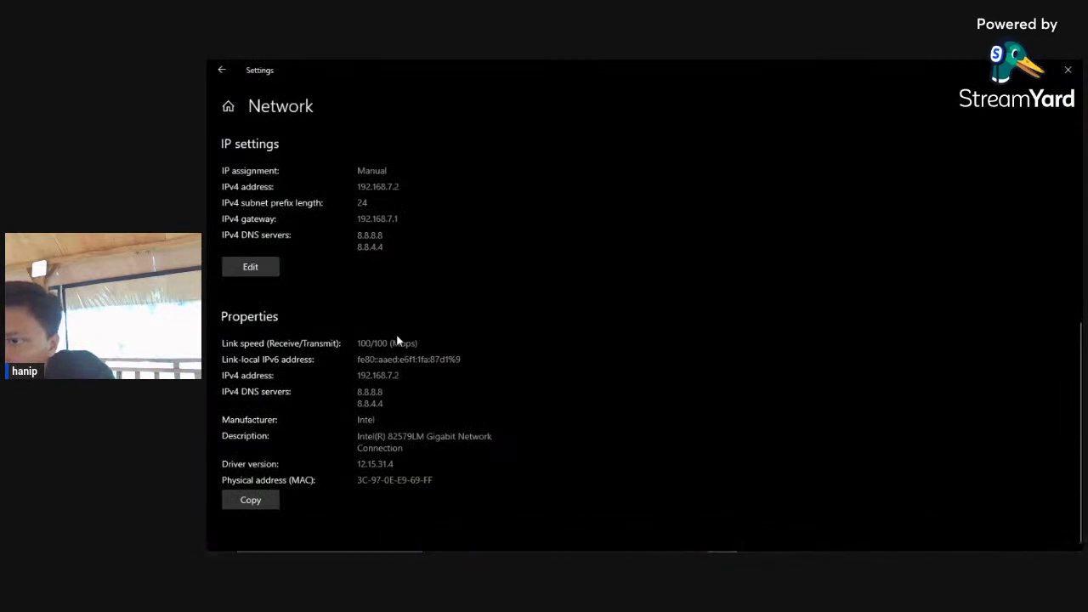
pyautogui.click(219, 73)
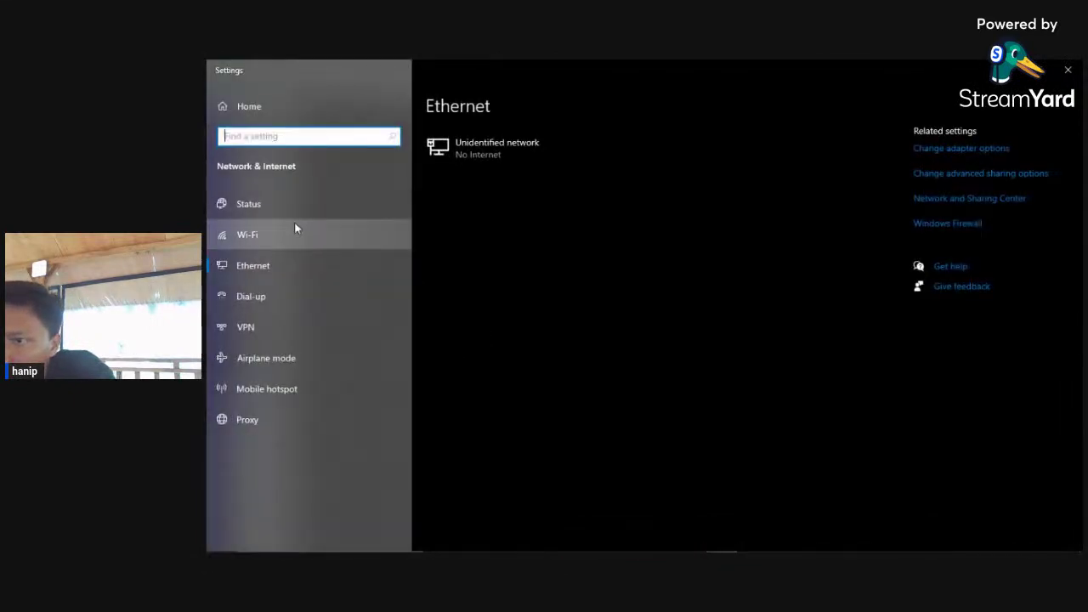
pyautogui.click(294, 231)
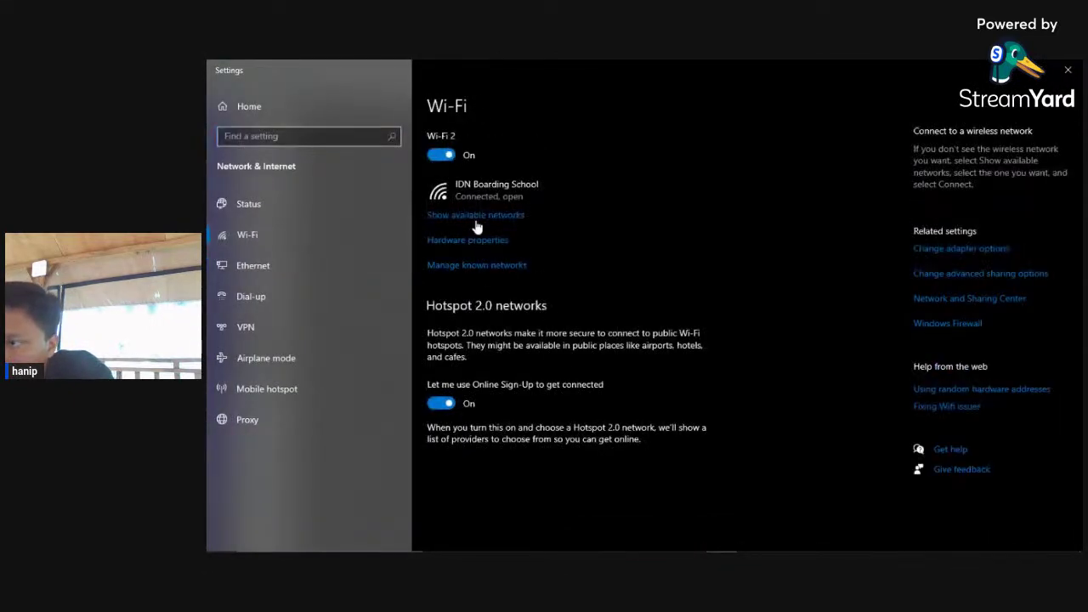
pyautogui.click(470, 195)
pyautogui.scroll(-10, 480, 223)
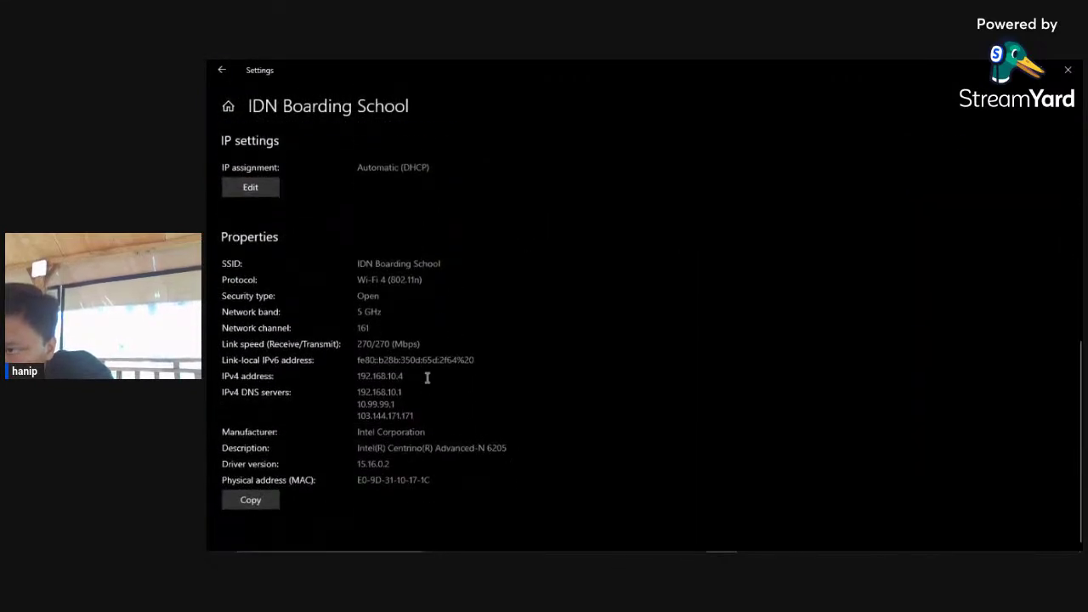
# - Switch back to the router's WinBox session and set the new queue's target to 192.168.10.4/24
pyautogui.moveTo(690, 548)
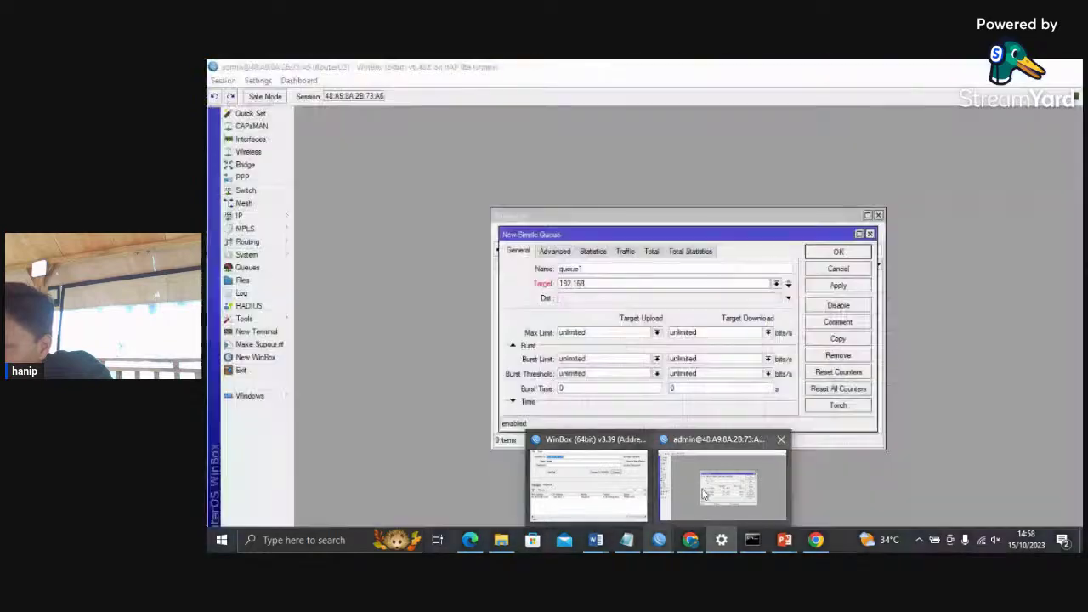
pyautogui.click(703, 493)
pyautogui.click(628, 282)
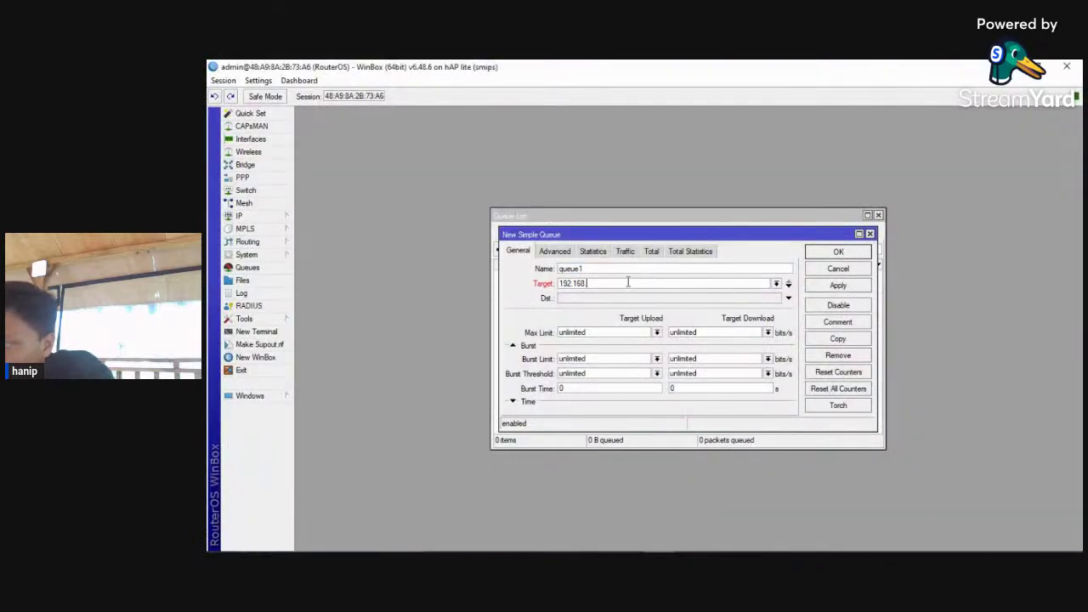
pyautogui.write('192.168.')
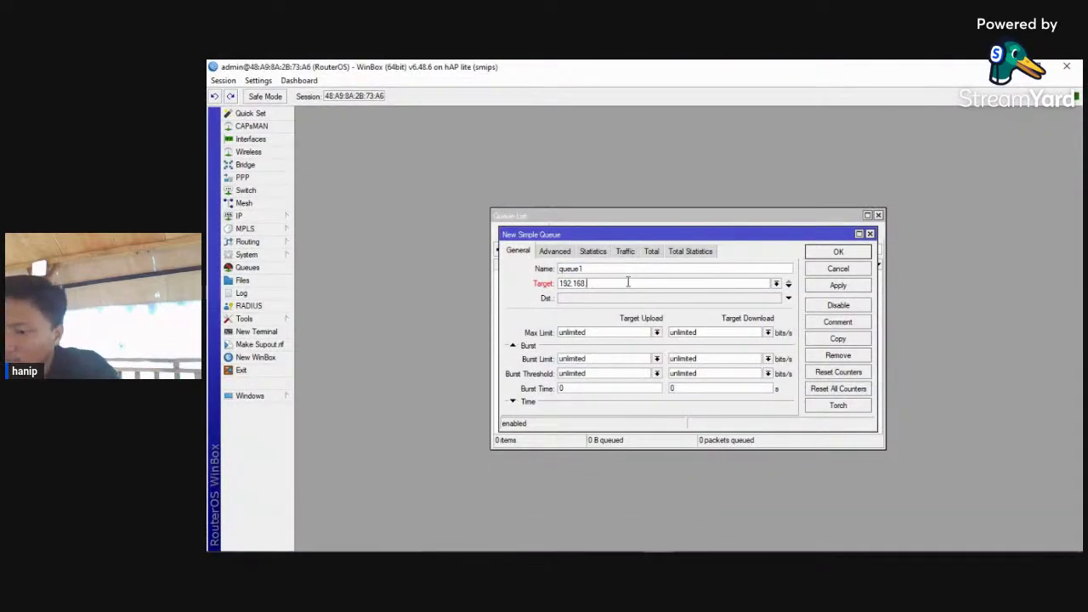
pyautogui.write('10.4')
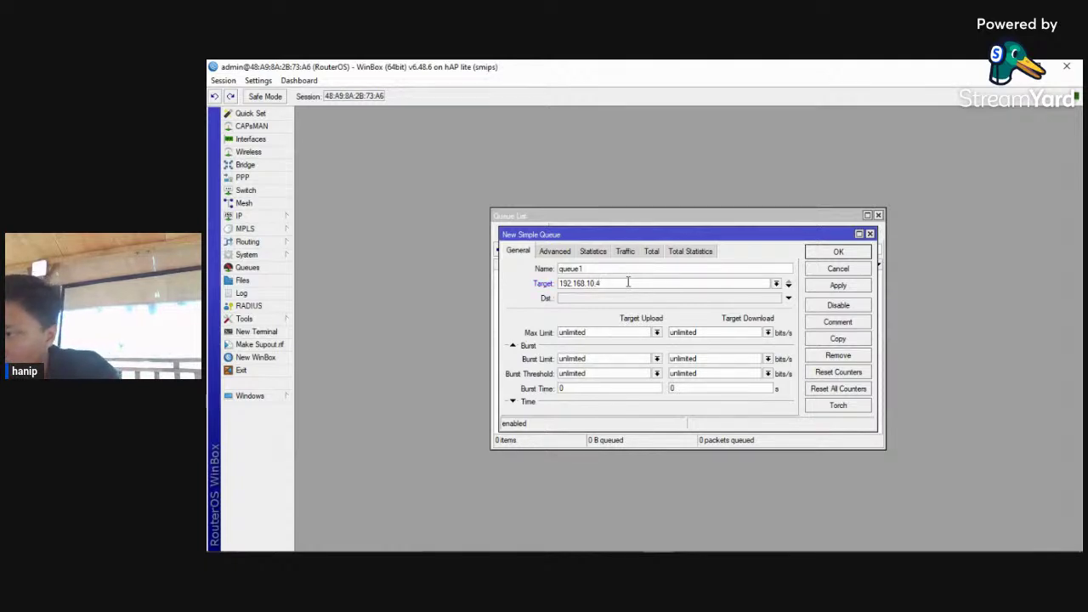
pyautogui.write('/24')
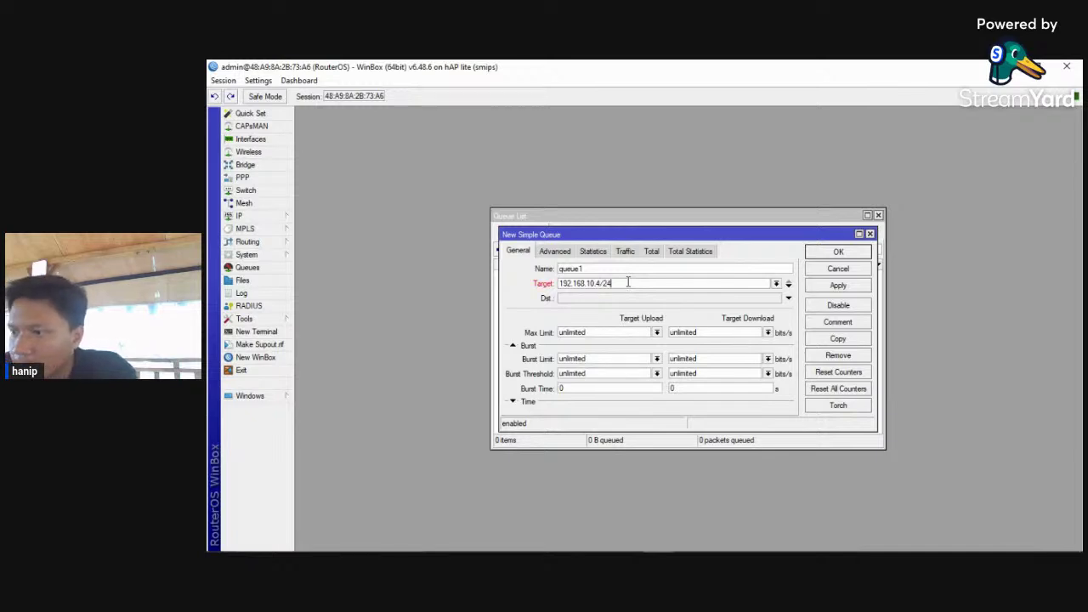
# - Replace the new queue's target with 192.168.7.2/24
pyautogui.moveTo(628, 282); pyautogui.dragTo(533, 289)
pyautogui.press('BackSpace')
pyautogui.write('192')
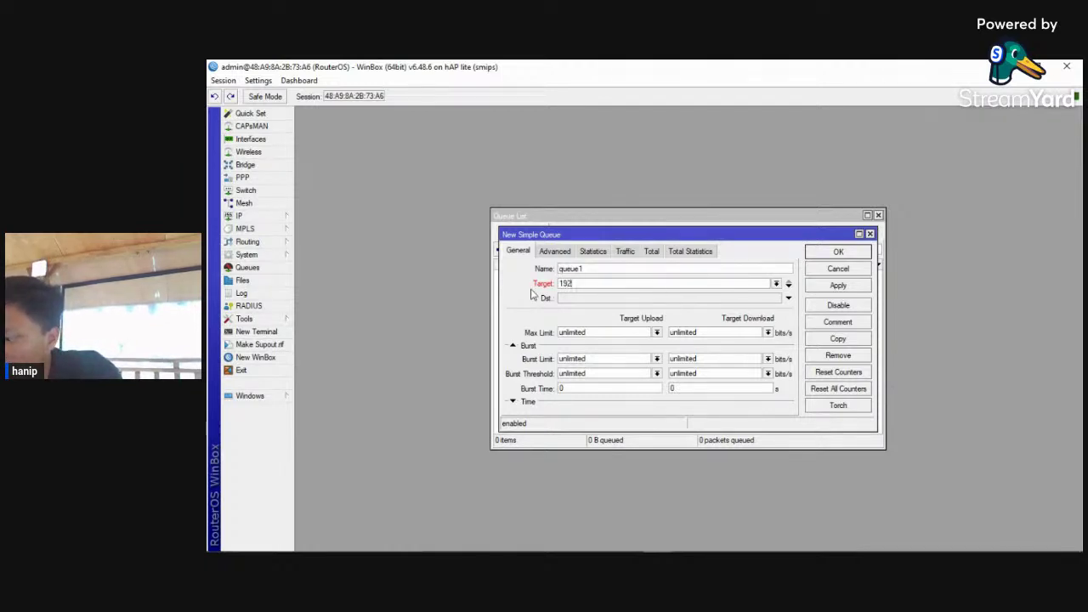
pyautogui.write('.168.')
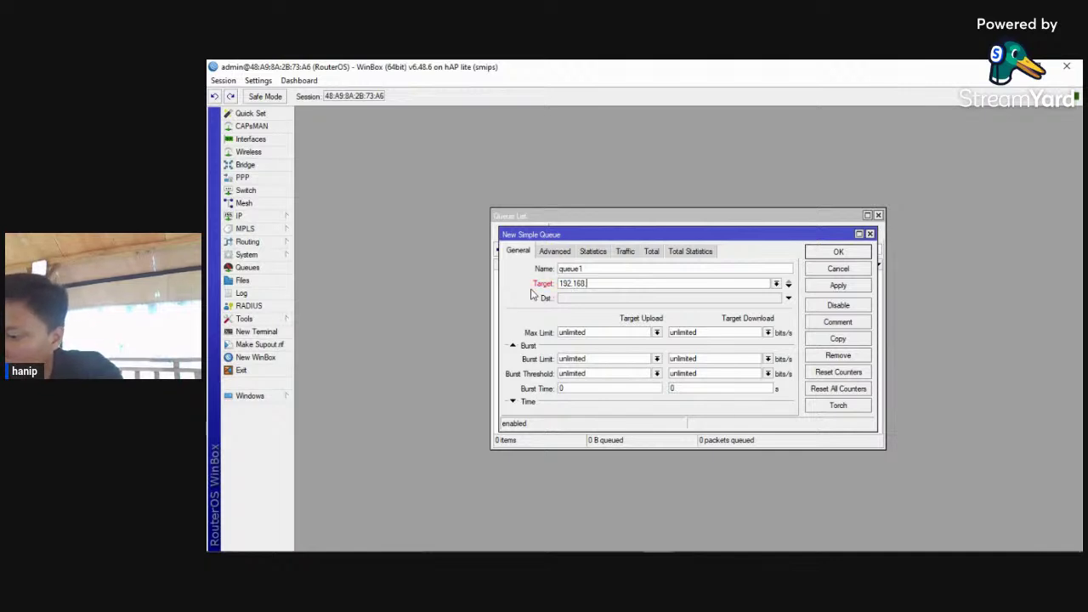
pyautogui.write('7.')
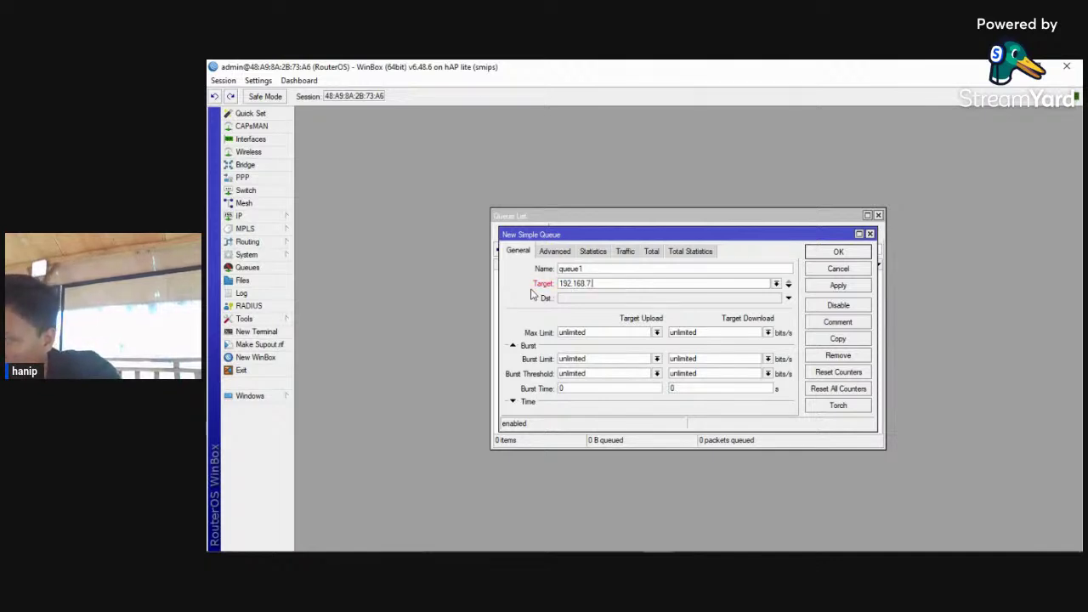
pyautogui.write('2/24')
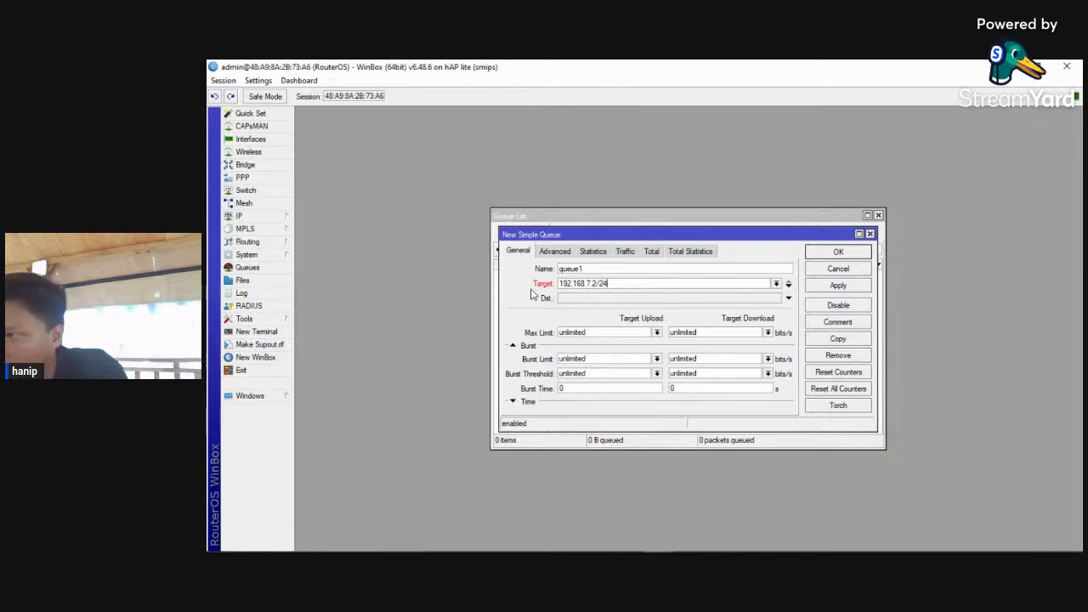
pyautogui.click(623, 299)
pyautogui.click(627, 283)
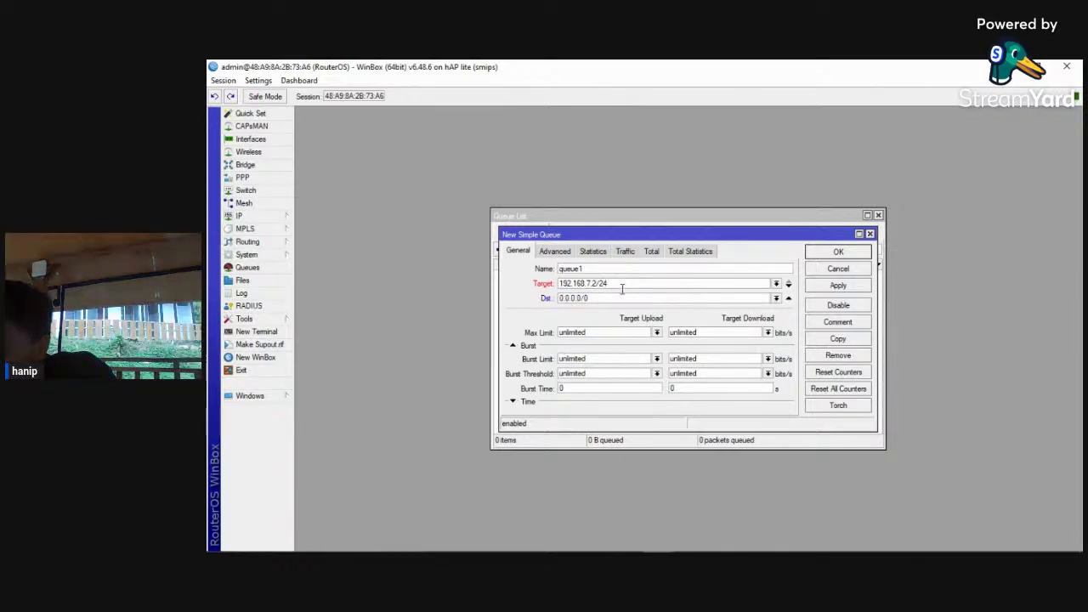
pyautogui.press('Left')
pyautogui.press('Left')
pyautogui.press('Left')
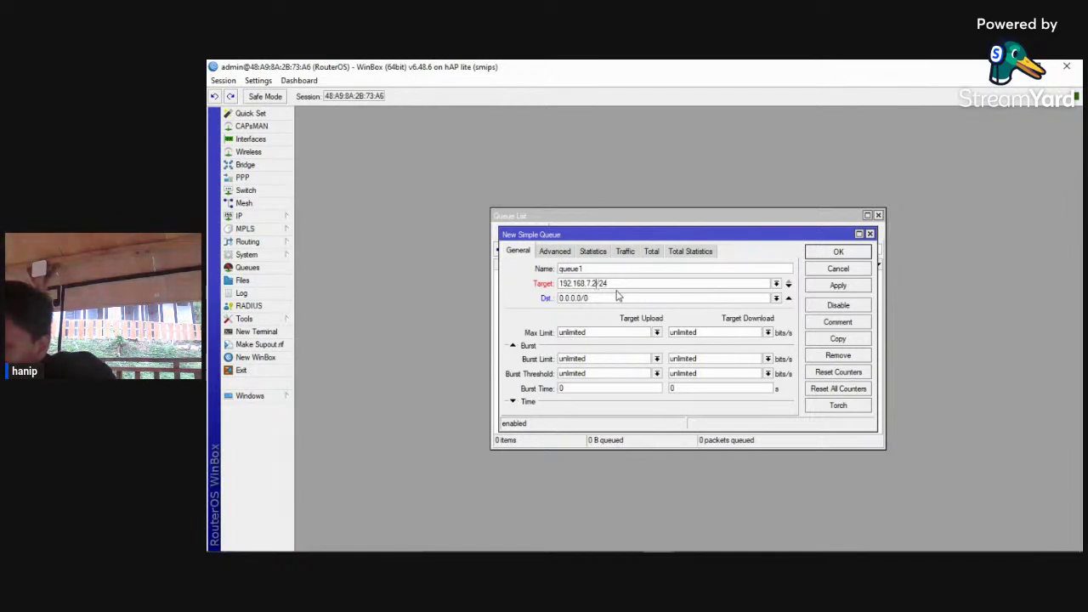
pyautogui.press('BackSpace')
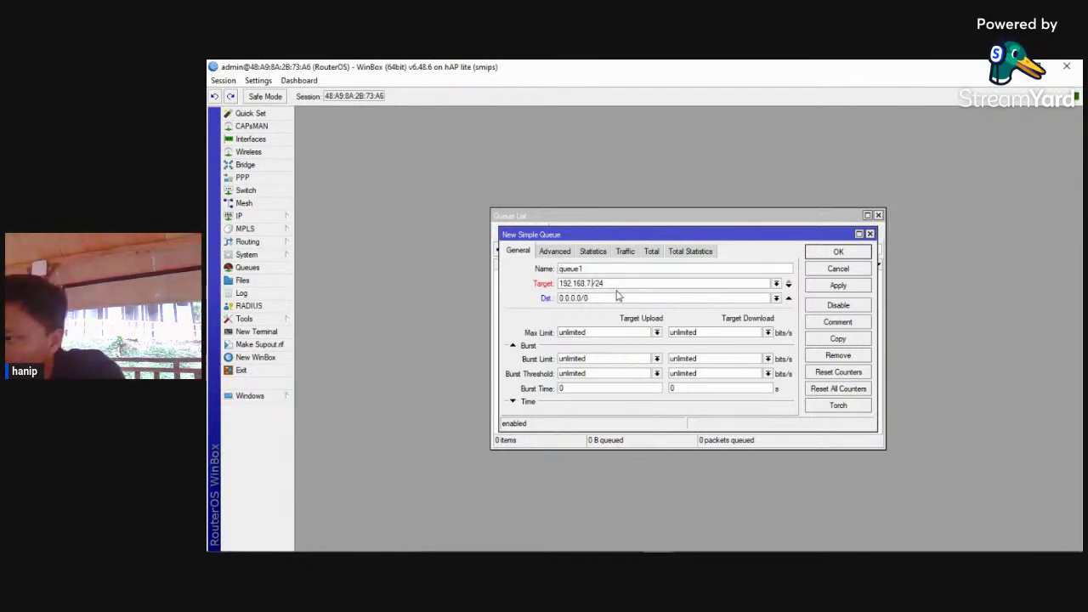
pyautogui.write('2')
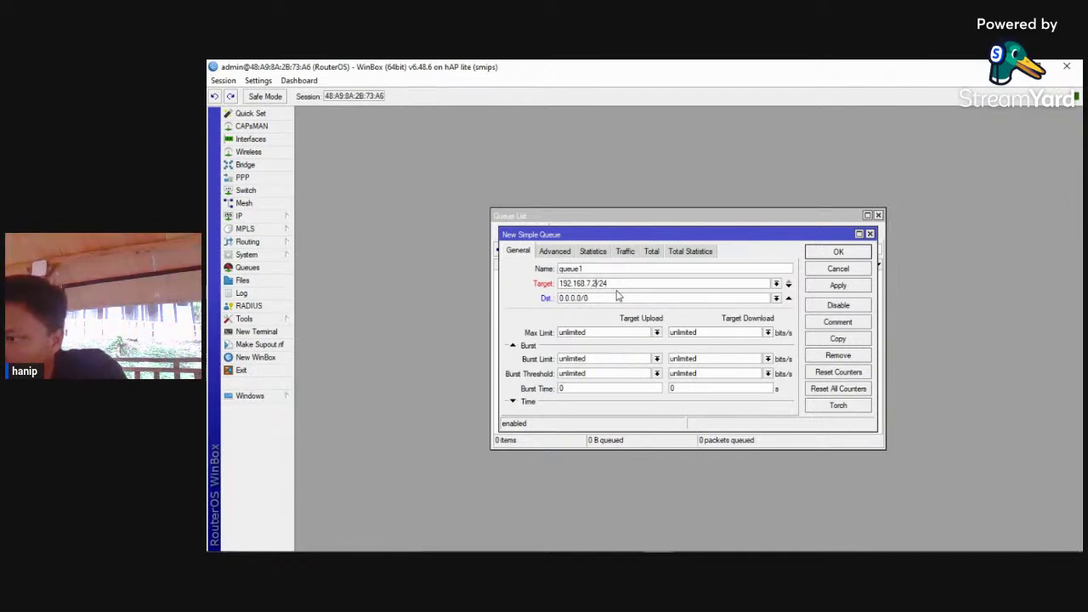
# - Check the router's IP address list for the network assigned to ether2
pyautogui.click(255, 217)
pyautogui.click(316, 243)
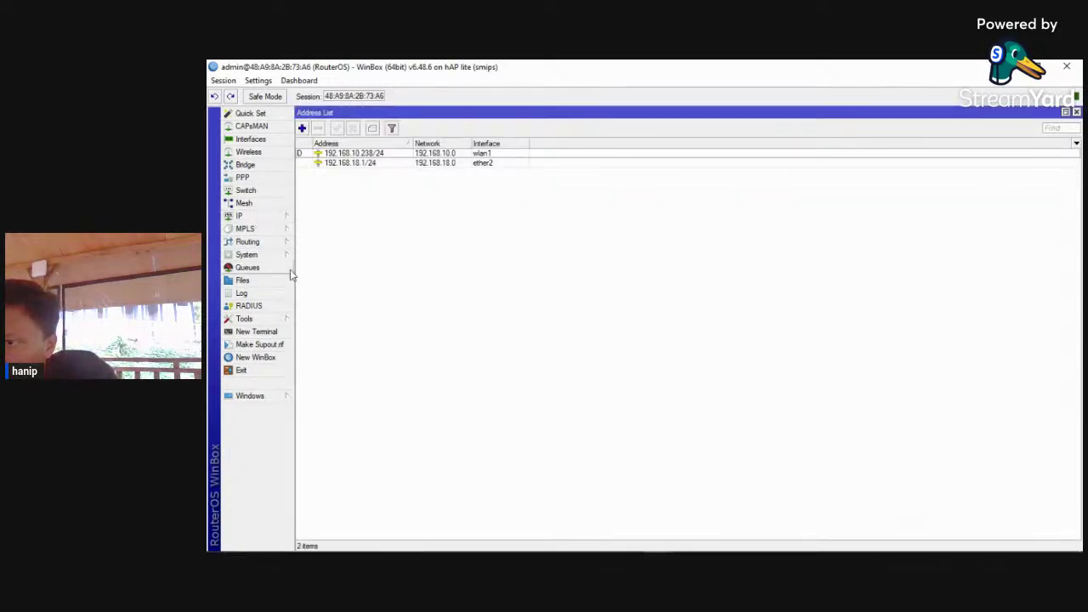
pyautogui.click(267, 219)
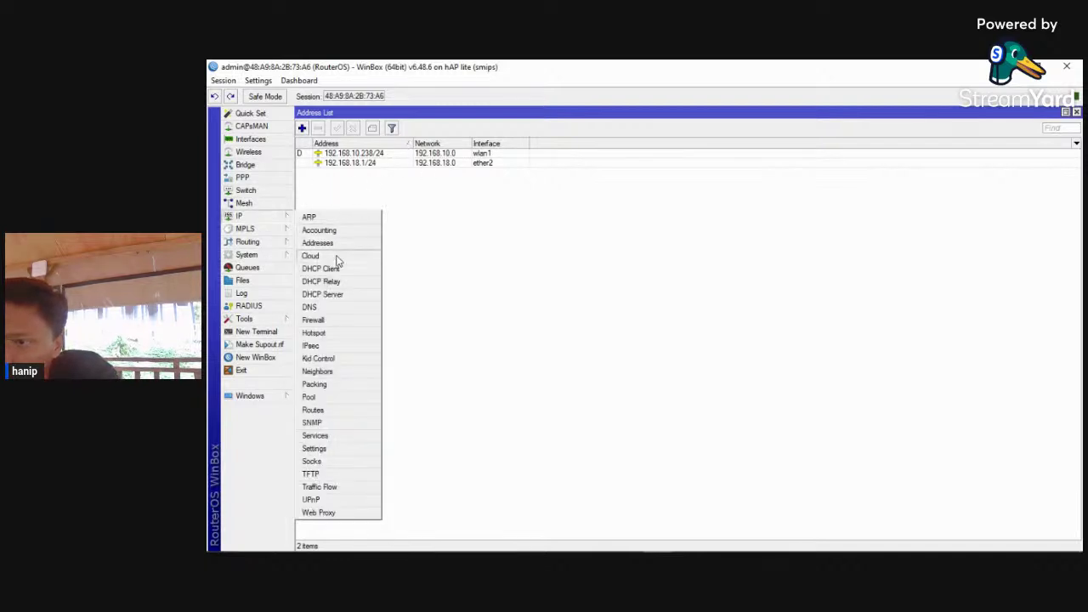
pyautogui.click(508, 293)
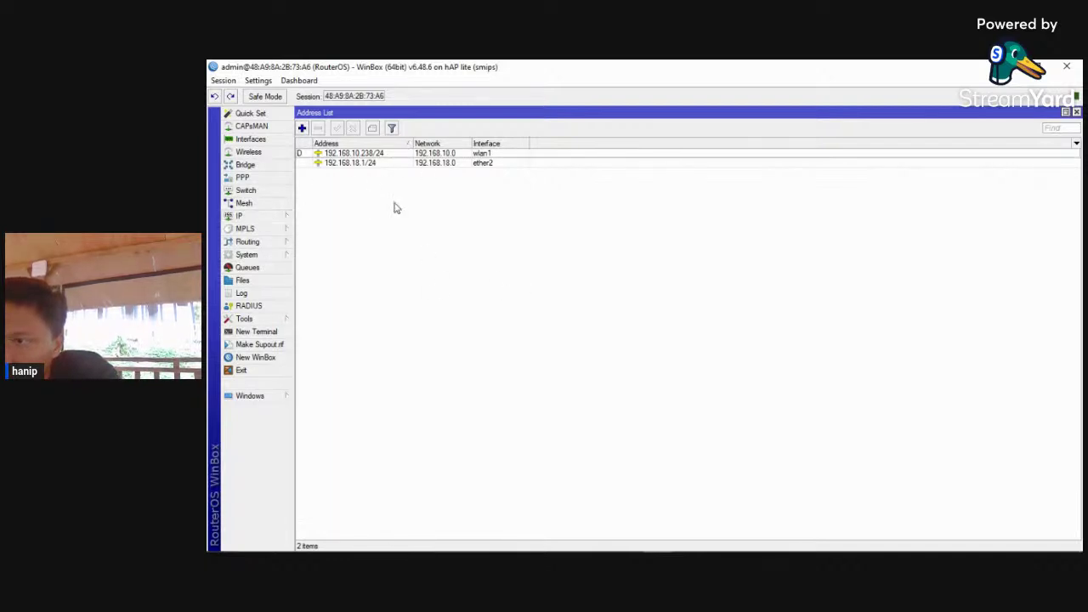
# - Start another new simple queue and clear its default target on the general settings
pyautogui.click(246, 267)
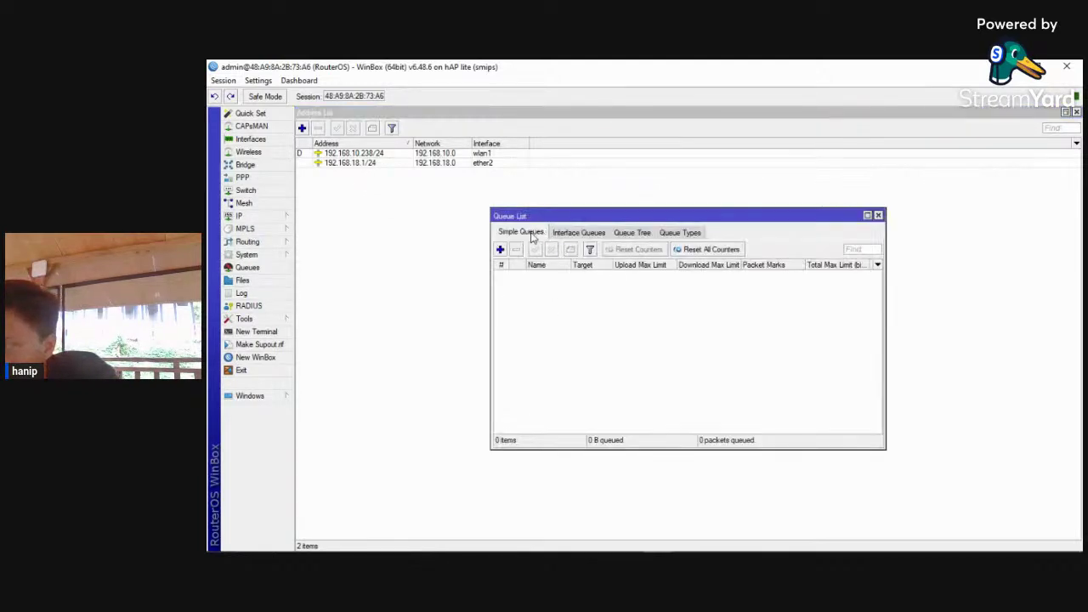
pyautogui.click(502, 249)
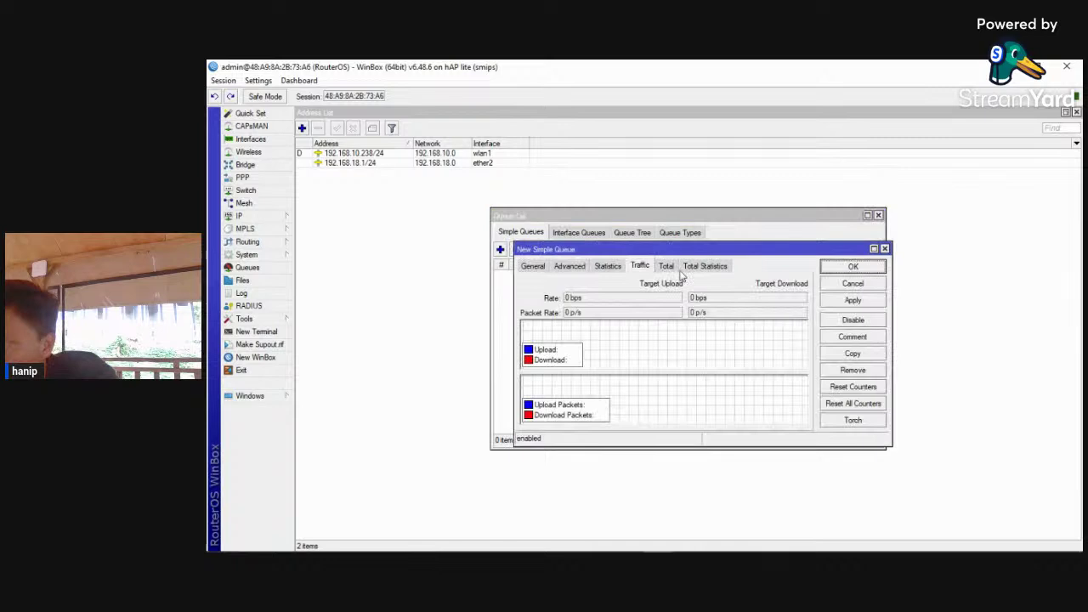
pyautogui.click(534, 266)
pyautogui.click(636, 297)
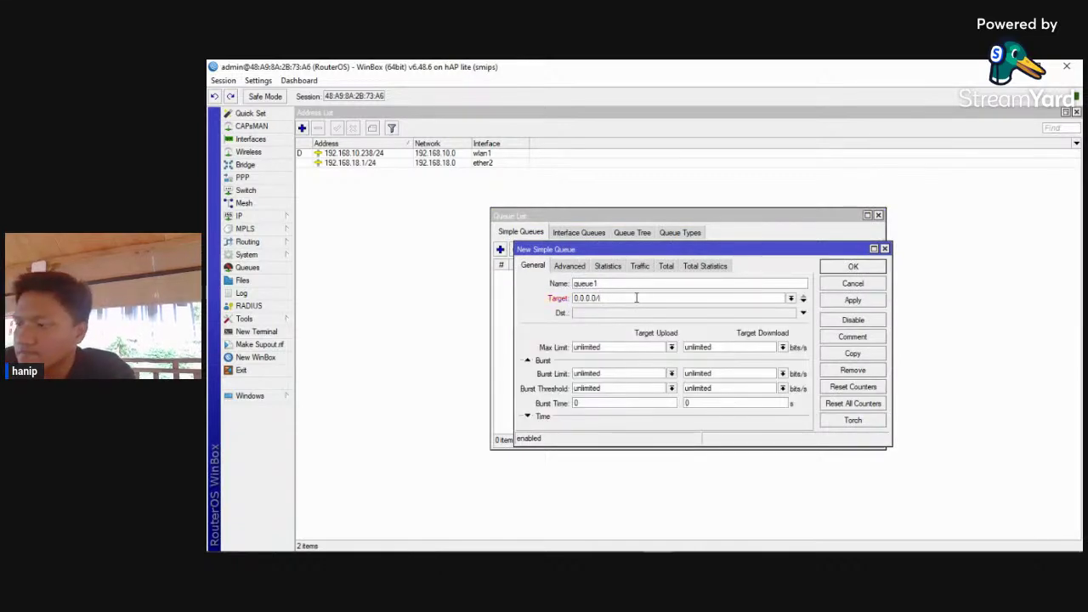
pyautogui.press('BackSpace')
pyautogui.press('BackSpace')
pyautogui.press('BackSpace')
pyautogui.press('BackSpace')
pyautogui.press('BackSpace')
pyautogui.press('BackSpace')
pyautogui.press('BackSpace')
pyautogui.press('BackSpace')
pyautogui.press('BackSpace')
# - Set the new queue's target to 192.168.18.2 without a subnet suffix and save the queue
pyautogui.write('192')
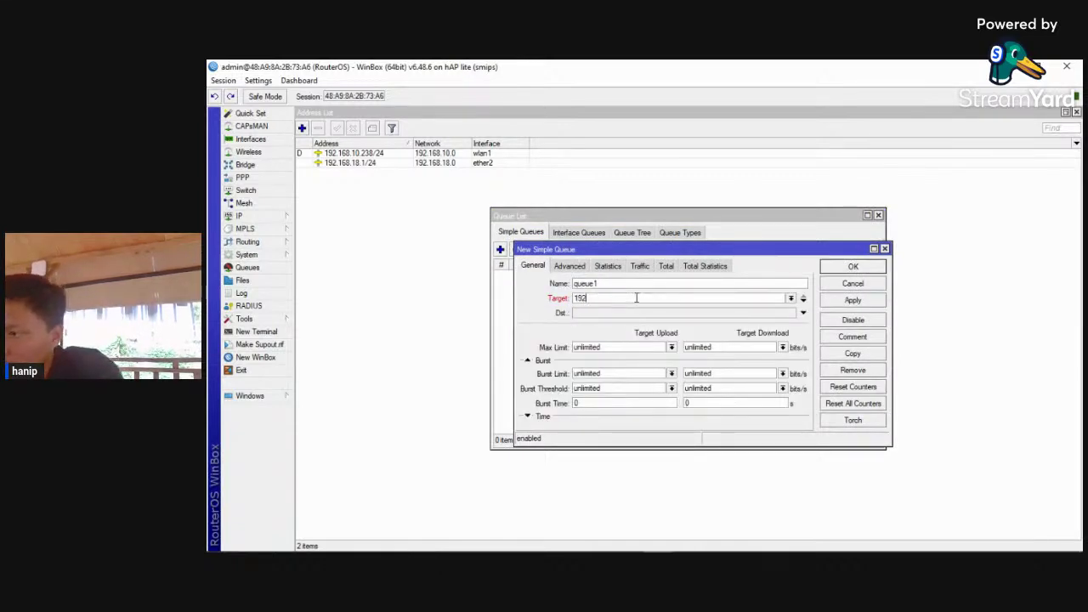
pyautogui.write('.168')
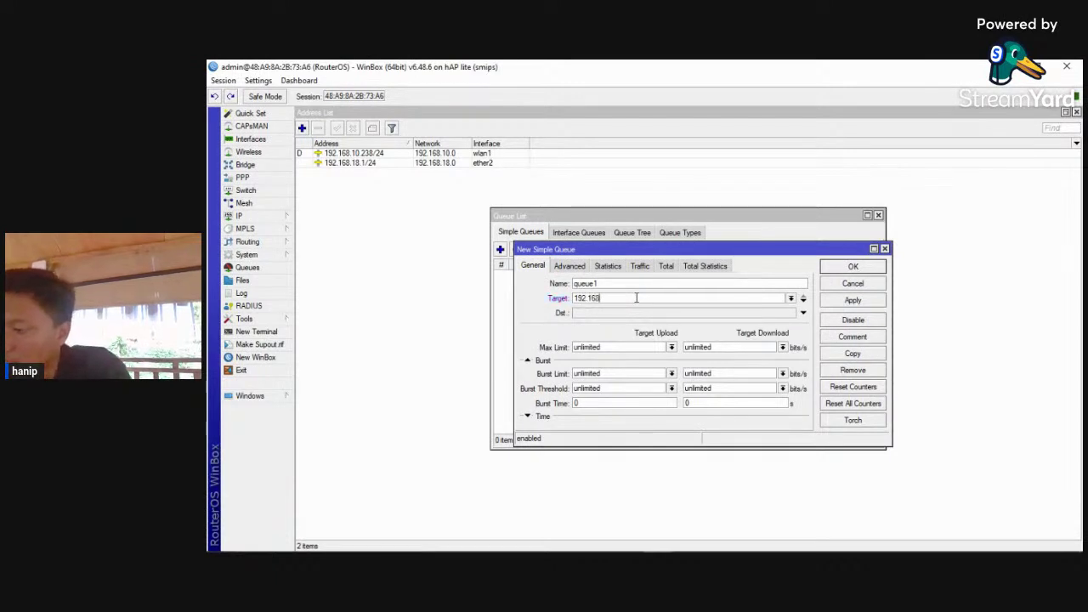
pyautogui.write('.18')
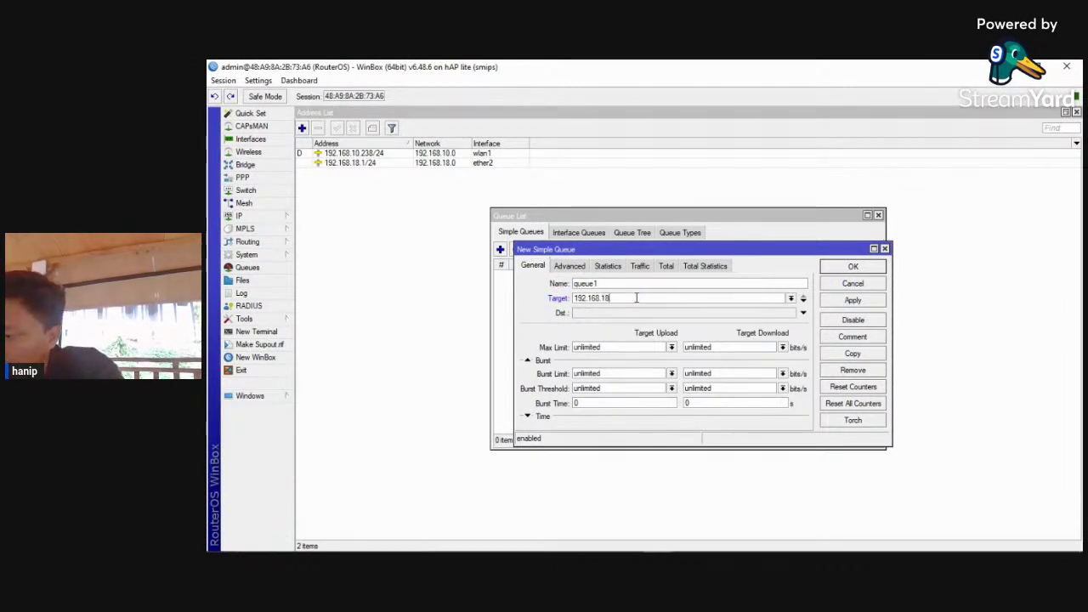
pyautogui.write('.2')
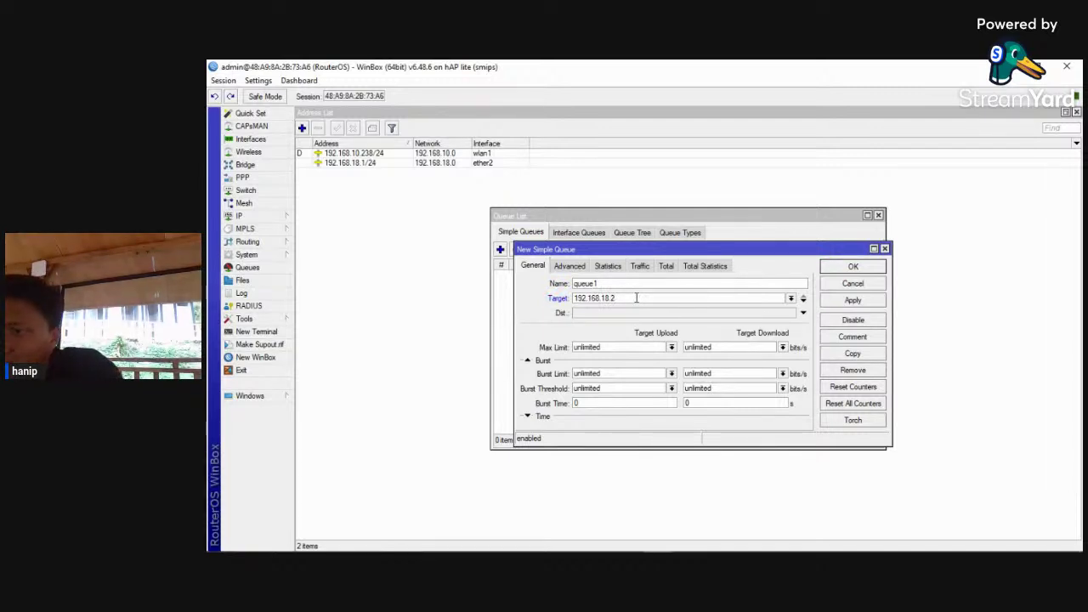
pyautogui.write('24')
pyautogui.press('BackSpace')
pyautogui.press('BackSpace')
pyautogui.press('BackSpace')
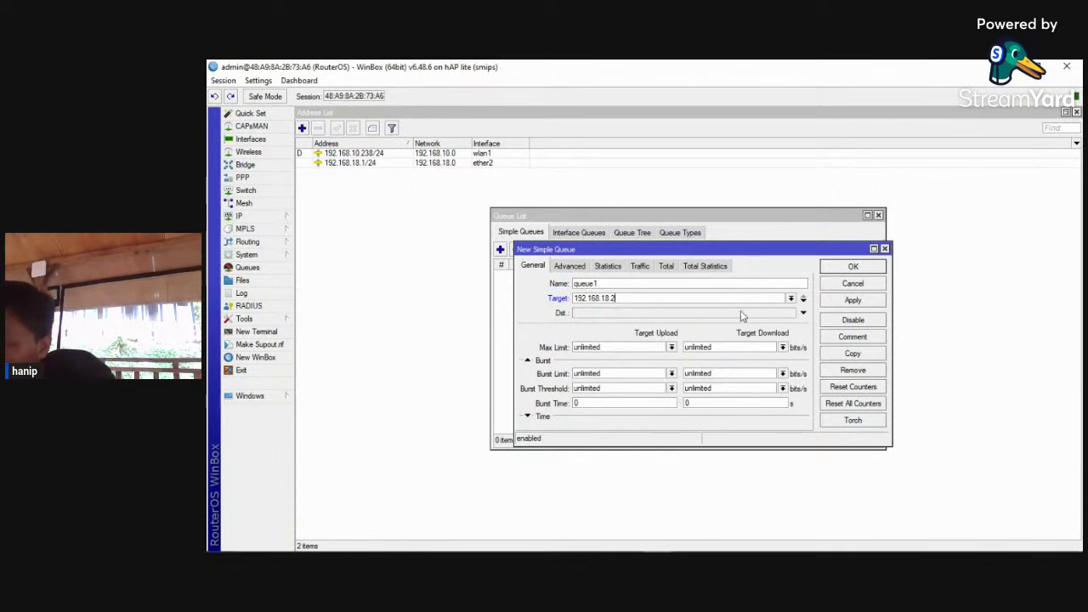
pyautogui.click(853, 300)
pyautogui.click(857, 268)
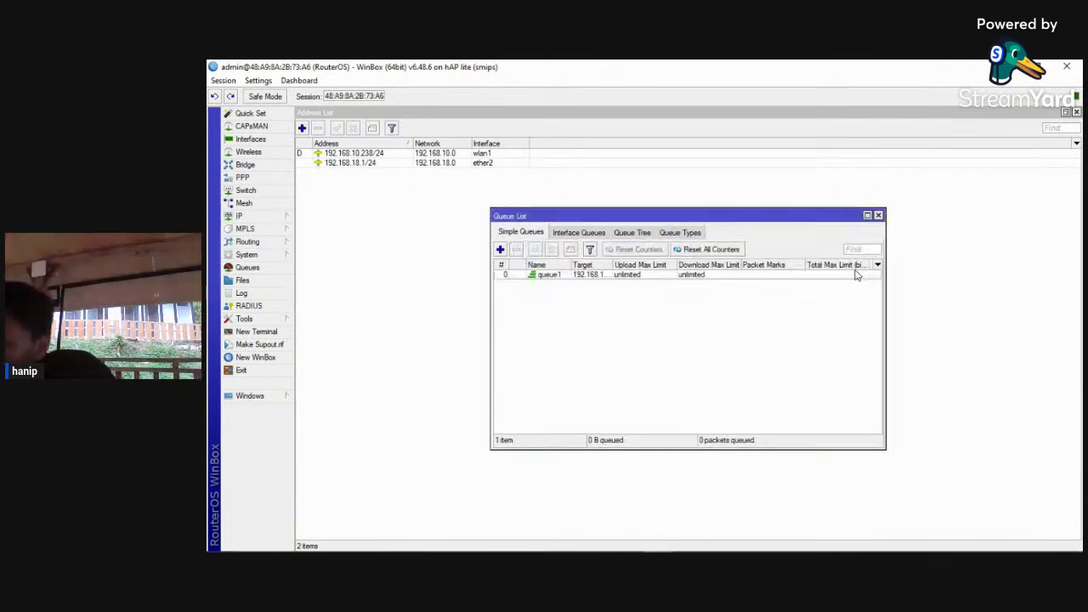
# - Switch to the running PowerPoint slide show and advance to the Step 2 slide on bandwidth limits
pyautogui.moveTo(748, 527)
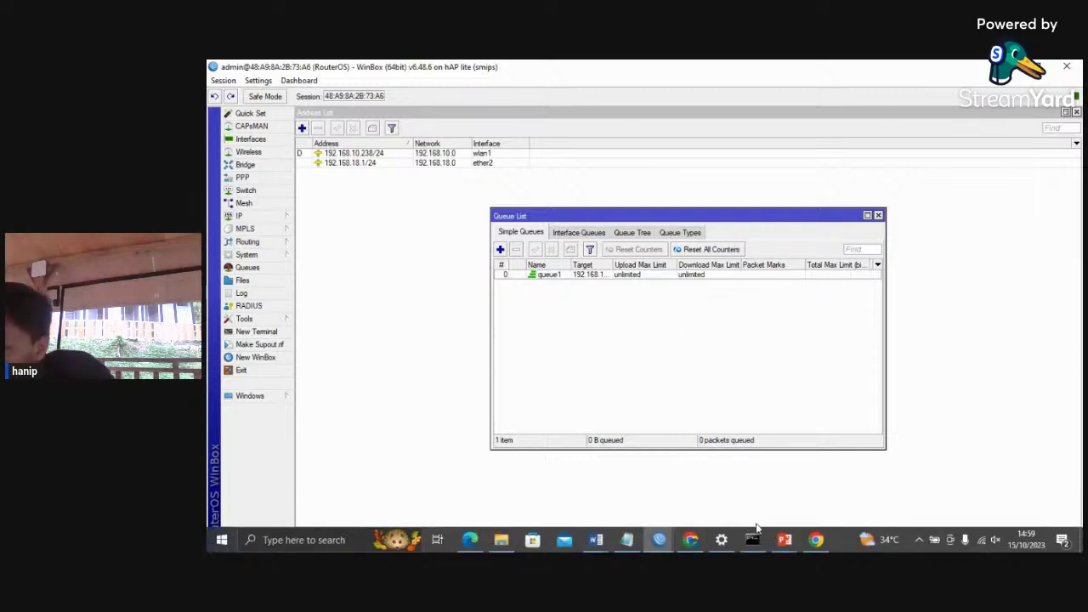
pyautogui.moveTo(789, 548)
pyautogui.click(956, 492)
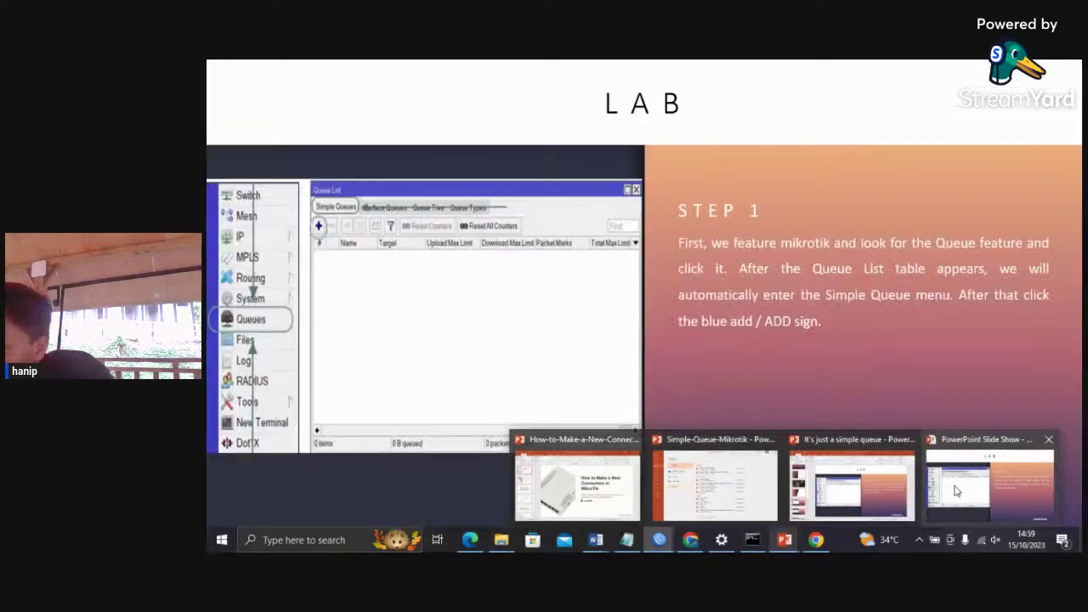
pyautogui.click(787, 357)
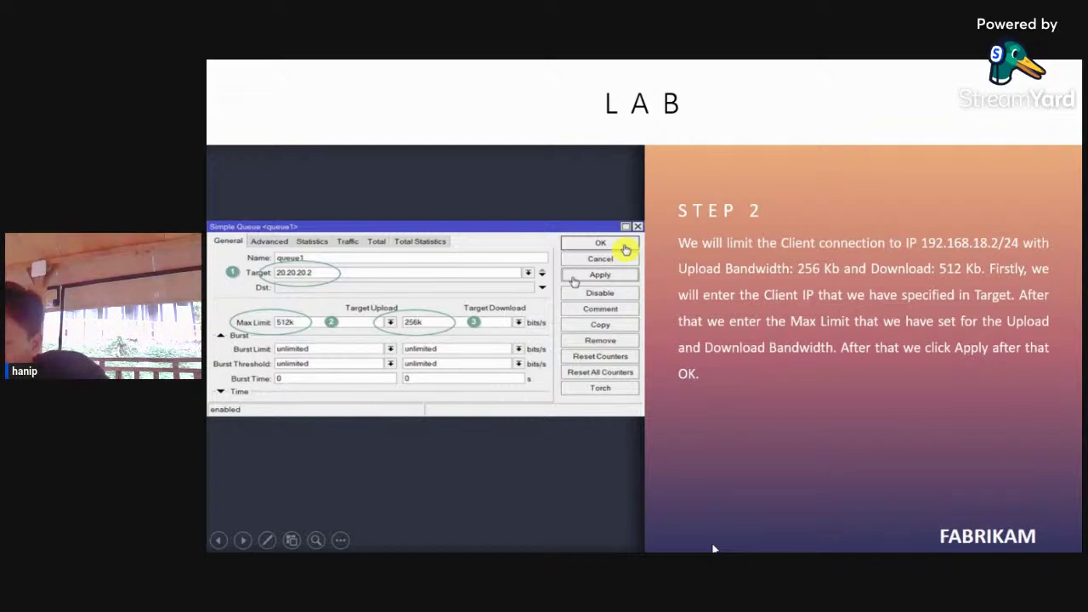
# - Switch back to WinBox and set queue1's max limits to 256k for upload and 512k for download
pyautogui.hotkey('alt', 'Tab')
pyautogui.doubleClick(607, 275)
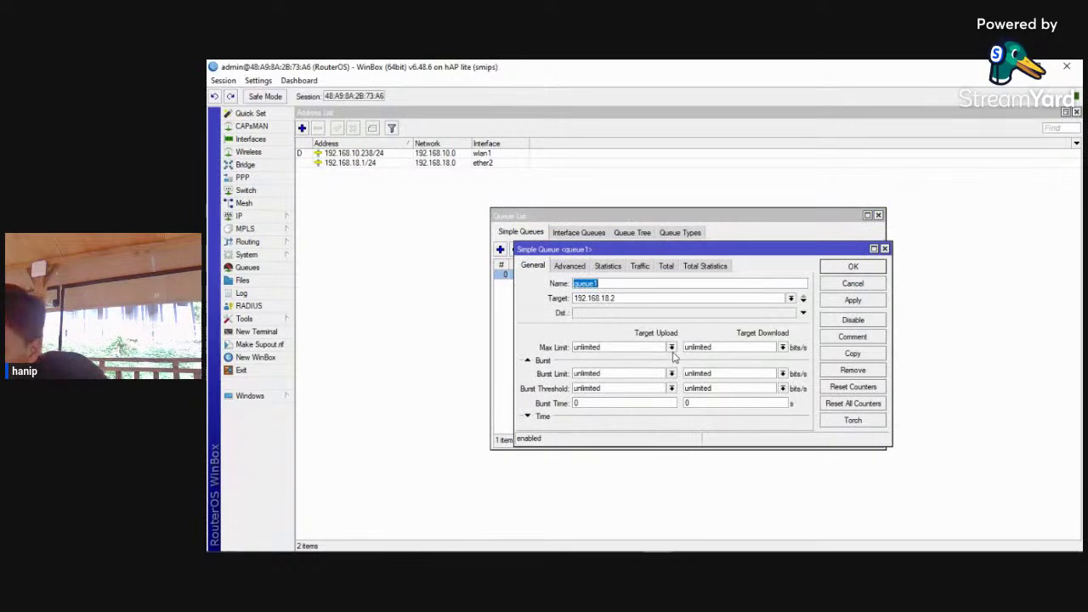
pyautogui.click(671, 349)
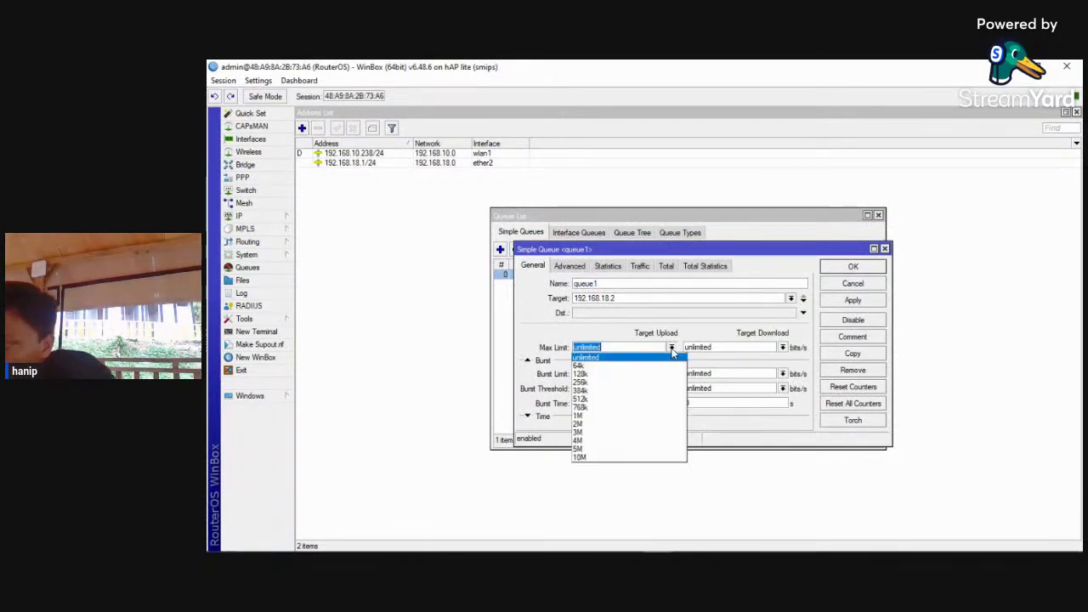
pyautogui.click(782, 349)
pyautogui.click(783, 348)
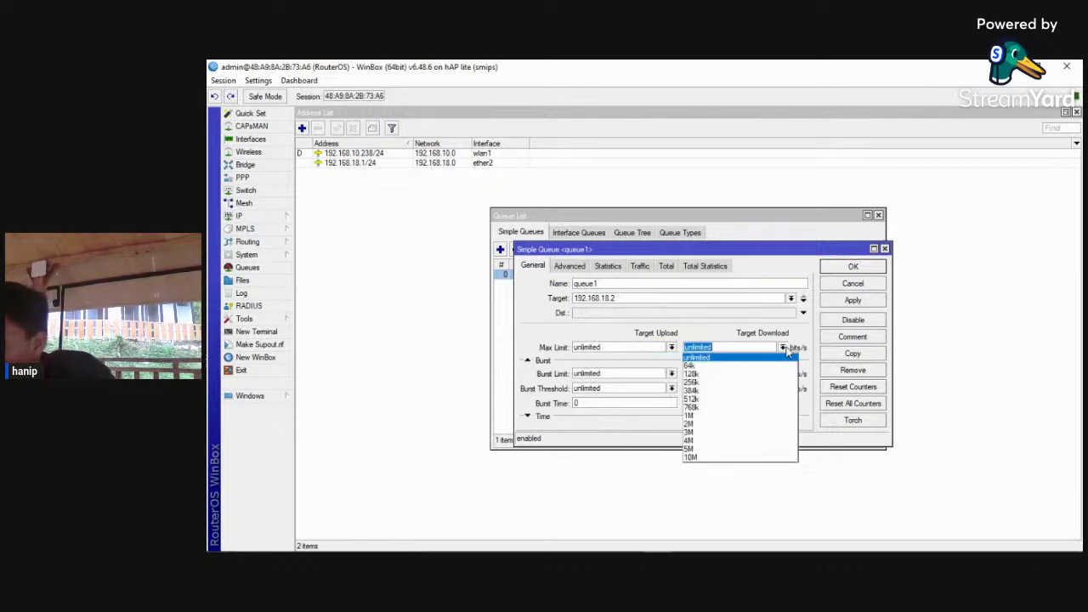
pyautogui.click(674, 349)
pyautogui.click(672, 347)
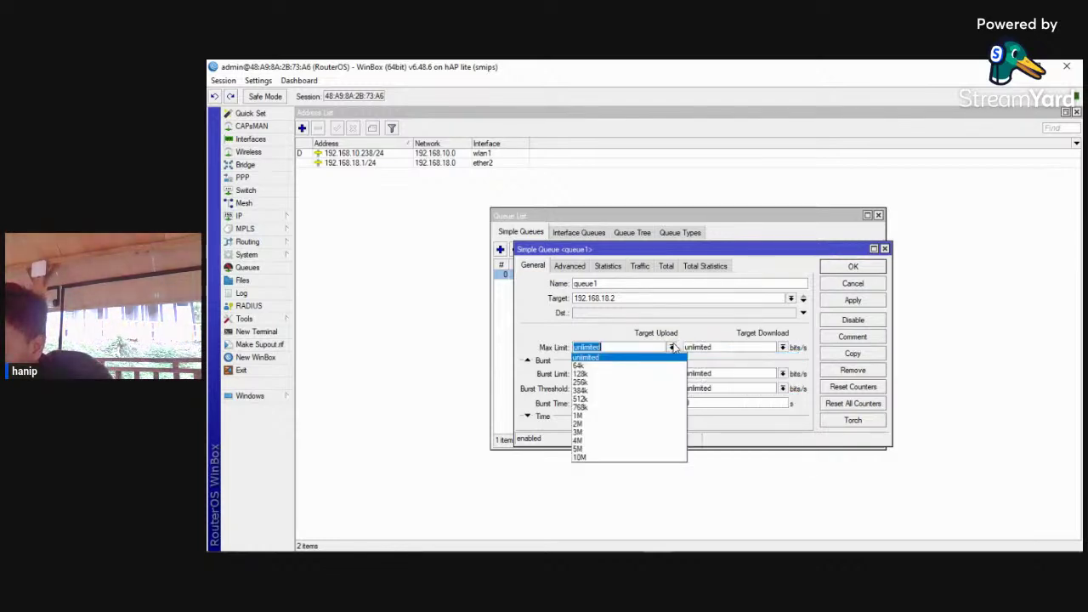
pyautogui.click(584, 382)
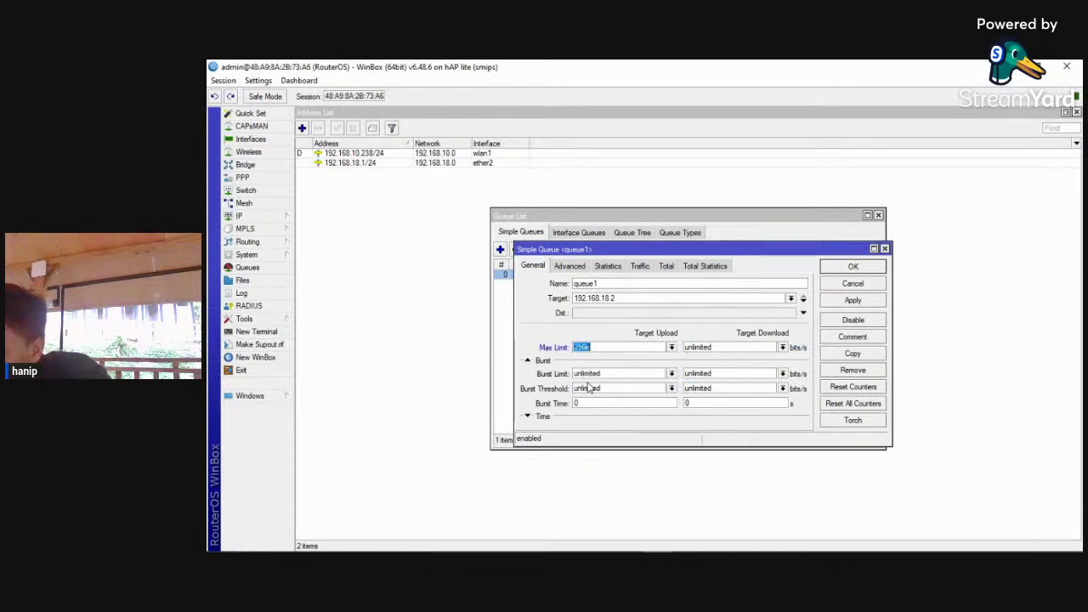
pyautogui.click(782, 349)
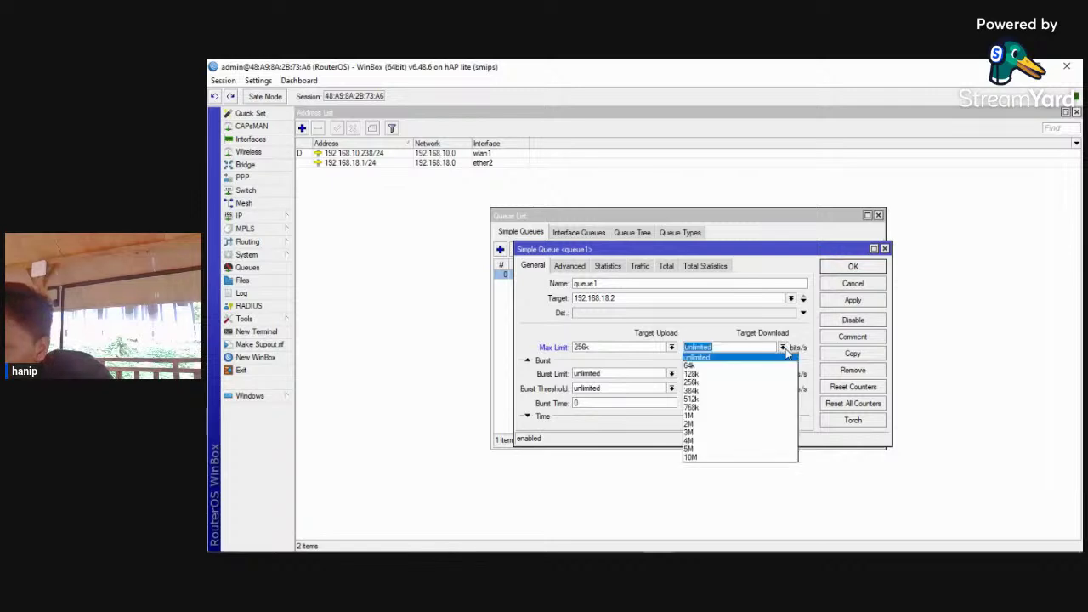
pyautogui.click(697, 400)
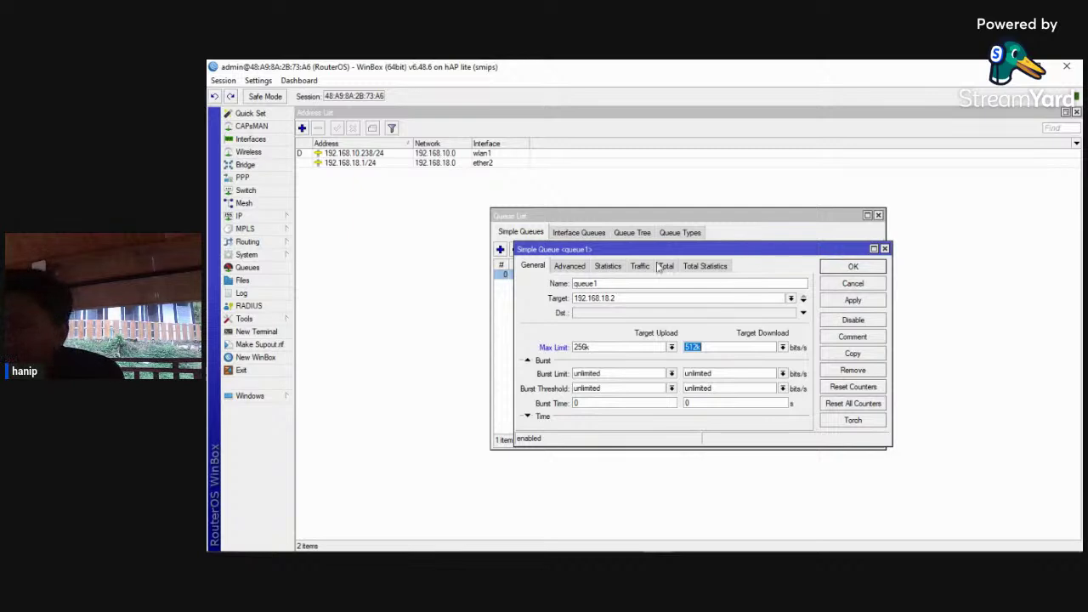
# - Save queue1's new limits from its maximised settings window and show the queue list maximised
pyautogui.moveTo(680, 252); pyautogui.dragTo(635, 261)
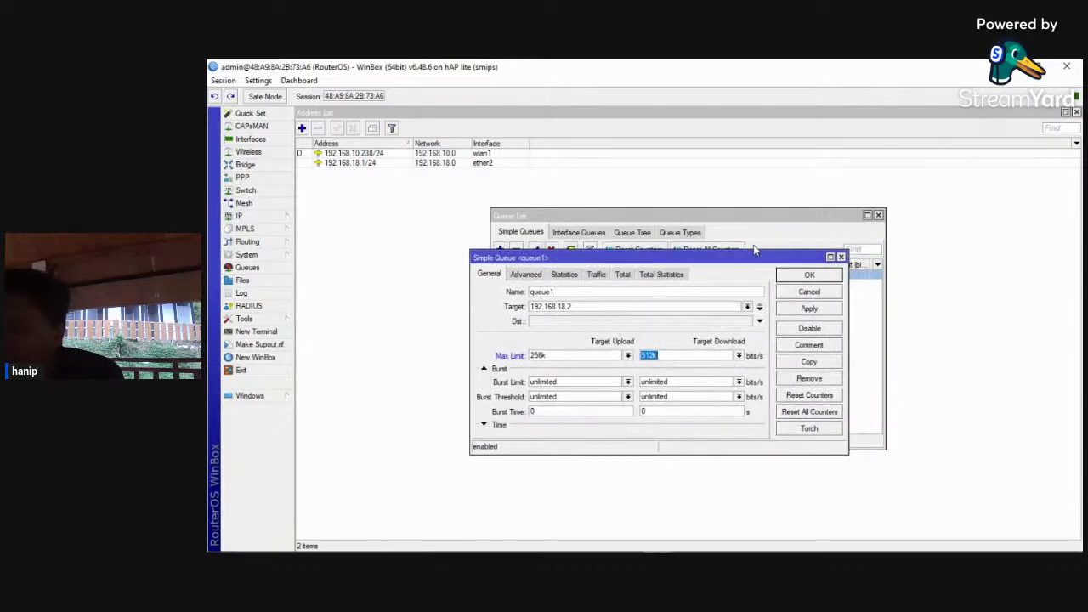
pyautogui.click(878, 215)
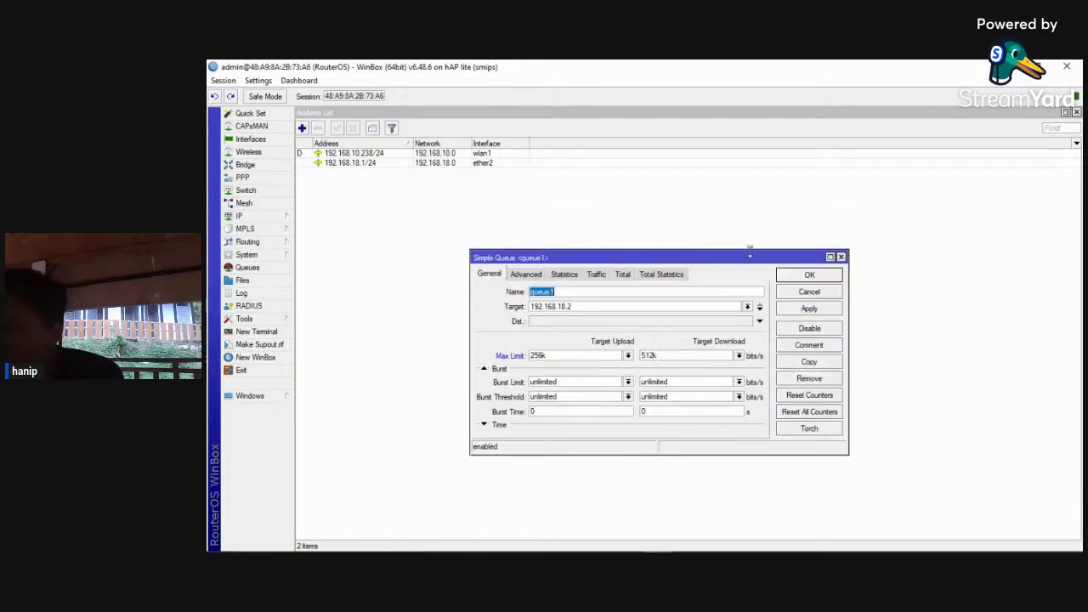
pyautogui.click(829, 257)
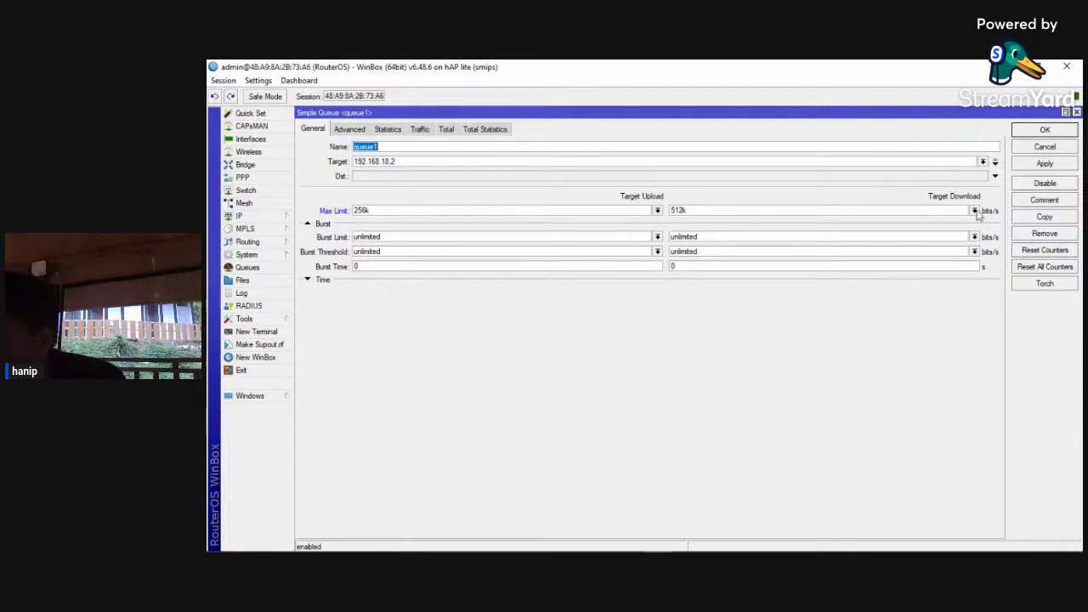
pyautogui.click(1028, 166)
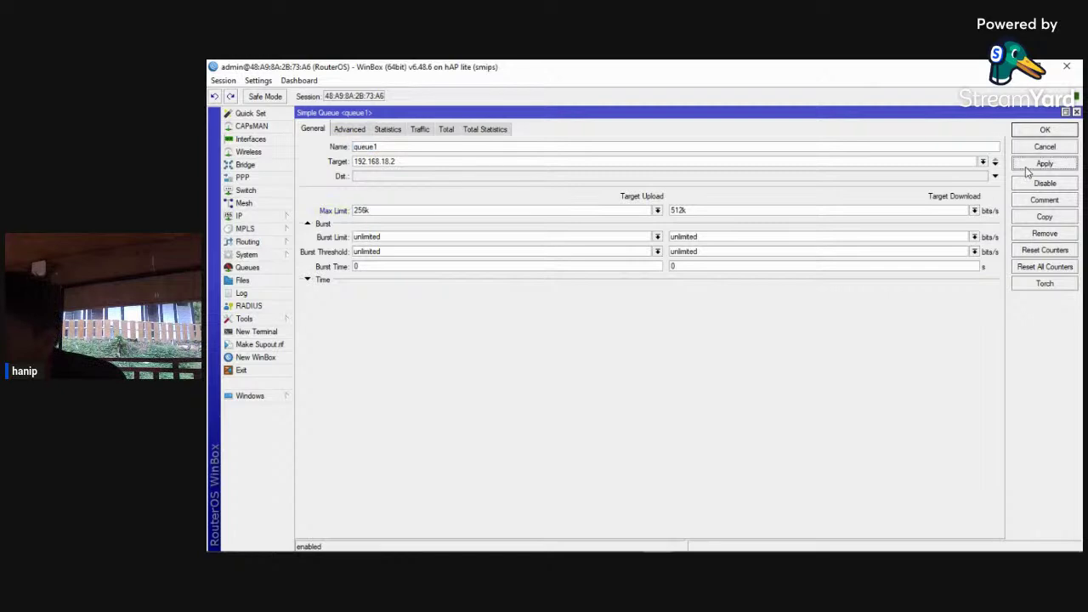
pyautogui.click(1042, 133)
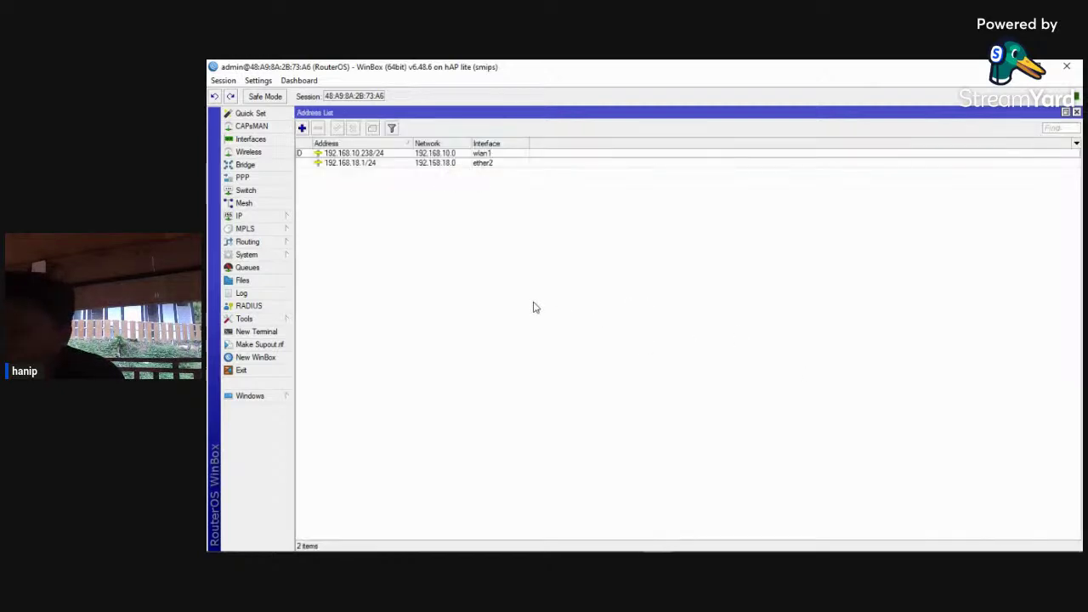
pyautogui.click(249, 268)
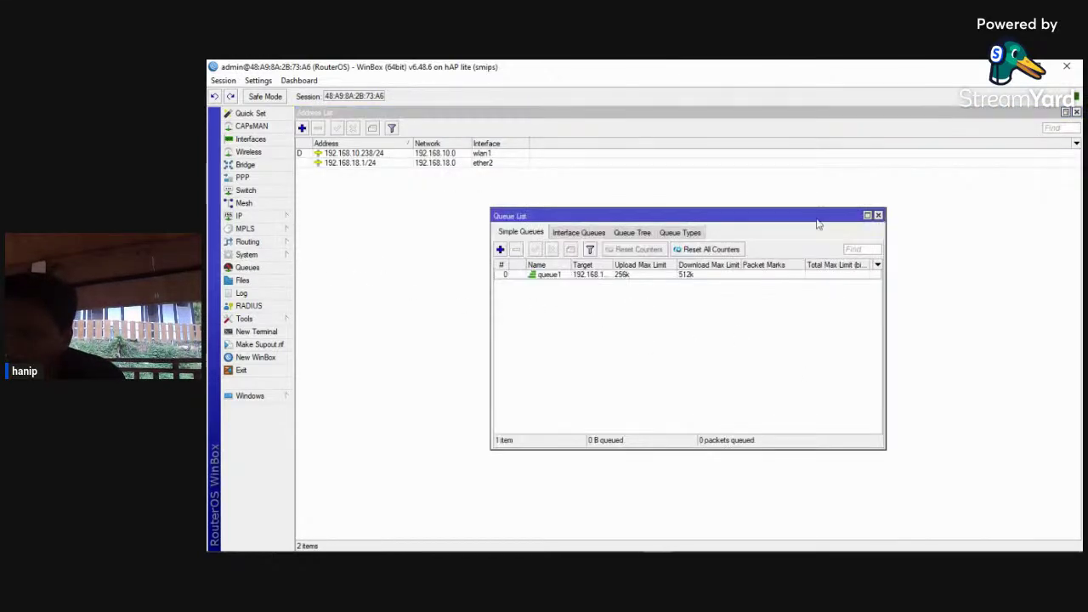
pyautogui.click(867, 215)
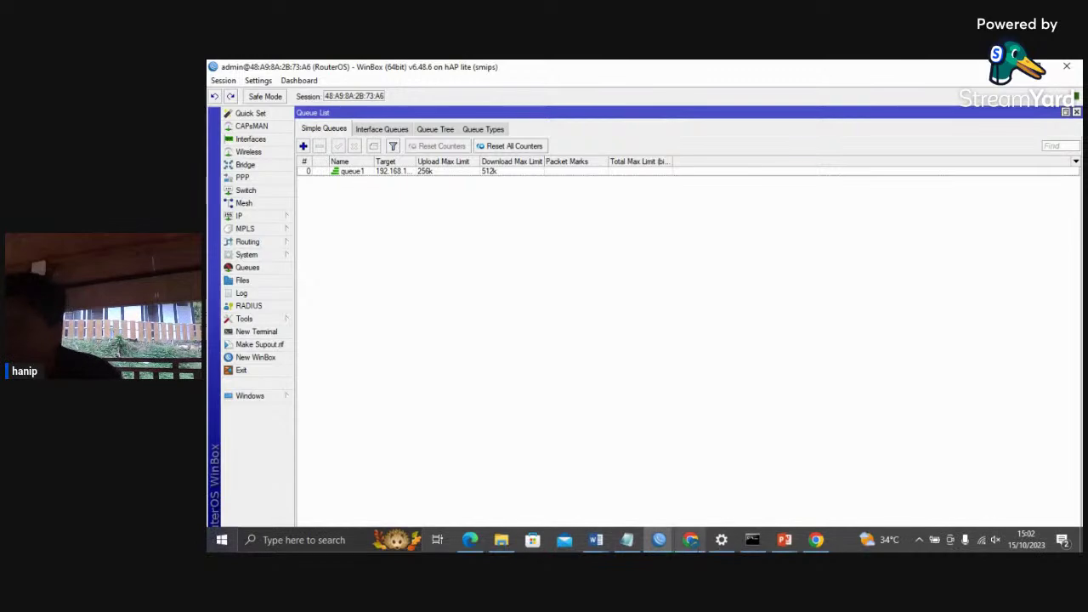
# - Switch to the PowerPoint slide show and advance to the Step 4 slide on checking queue traffic
pyautogui.click(792, 547)
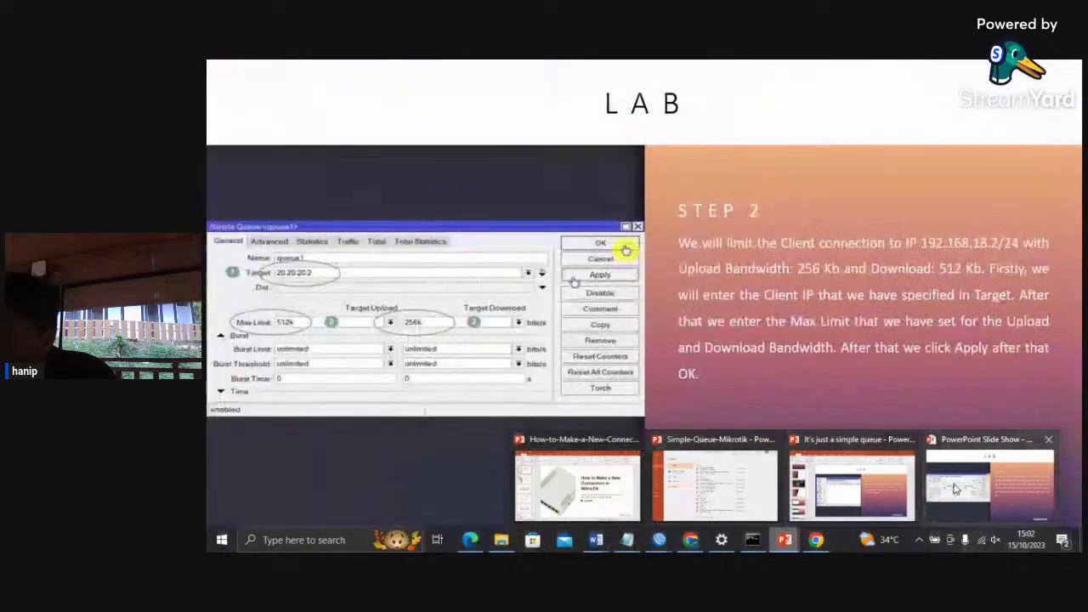
pyautogui.click(988, 484)
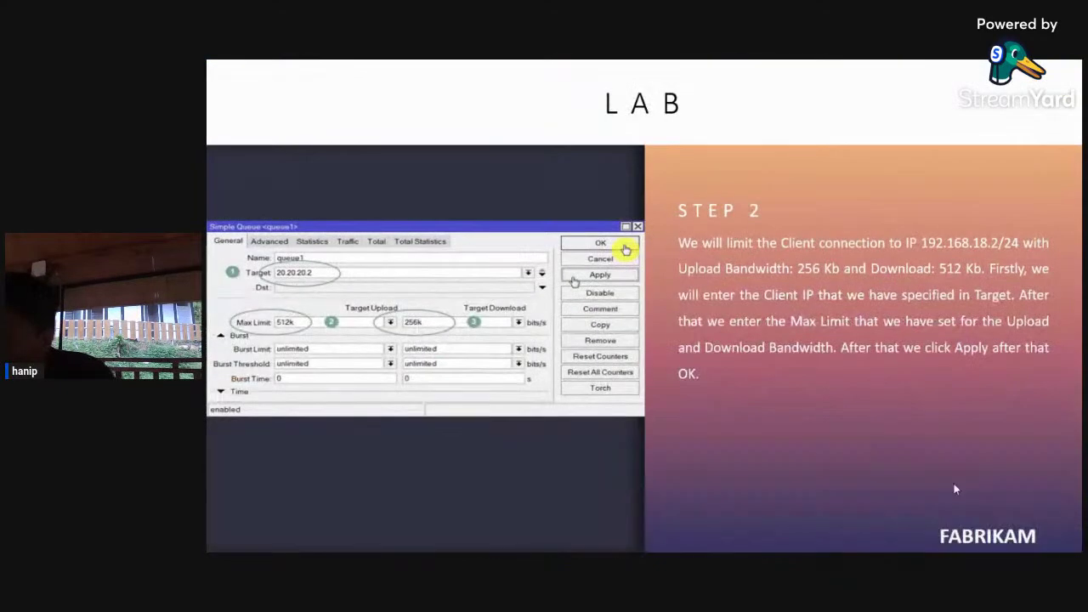
pyautogui.click(965, 371)
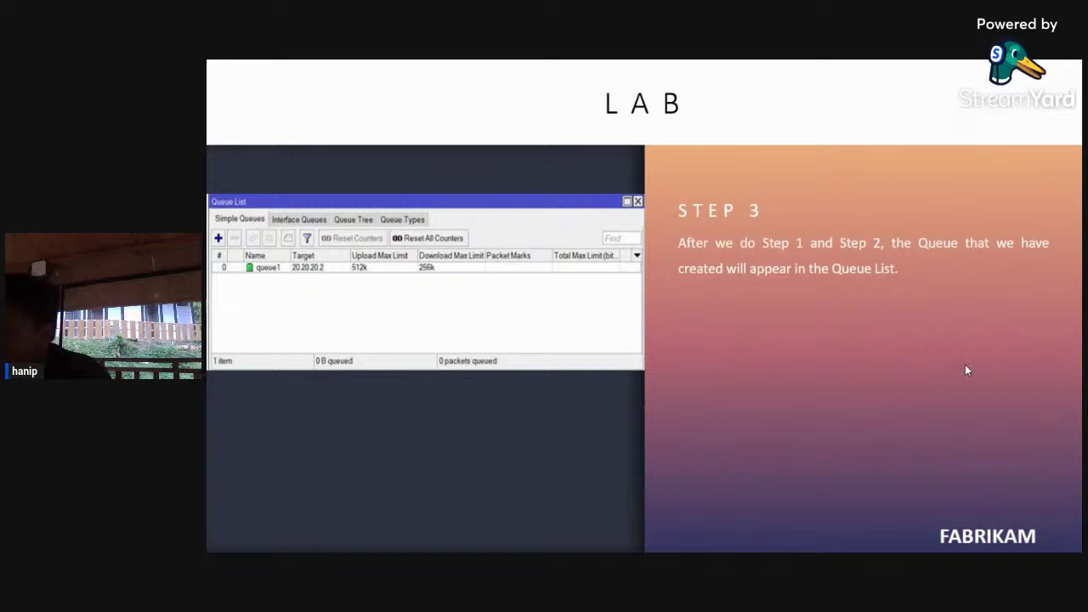
pyautogui.press('Right')
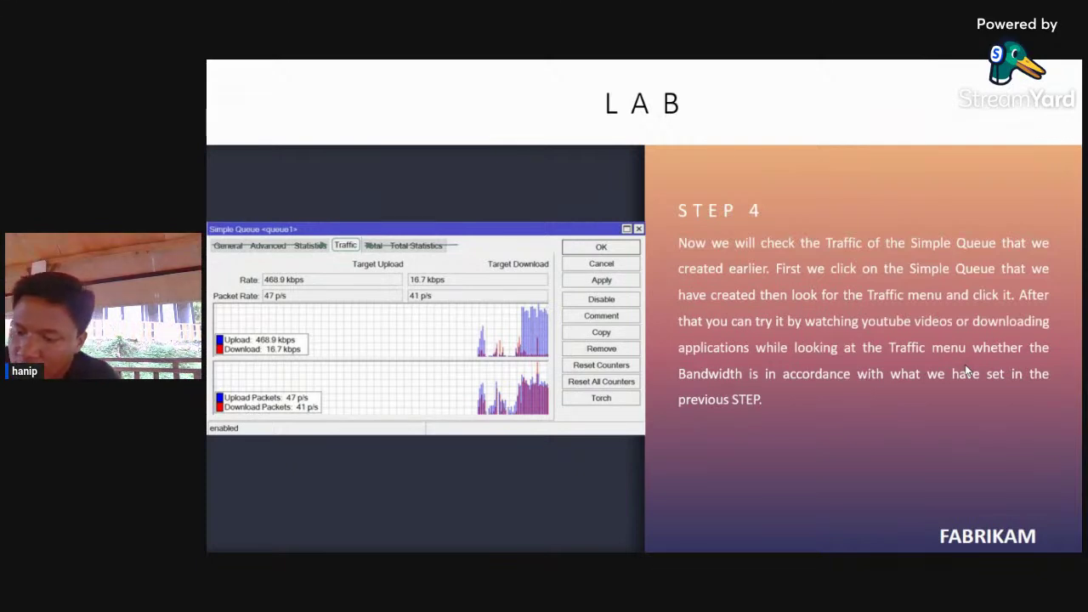
# - Switch back to WinBox to view queue1's traffic graphs, and return to the Step 4 slide
pyautogui.hotkey('alt', 'Tab')
pyautogui.doubleClick(366, 171)
pyautogui.click(351, 130)
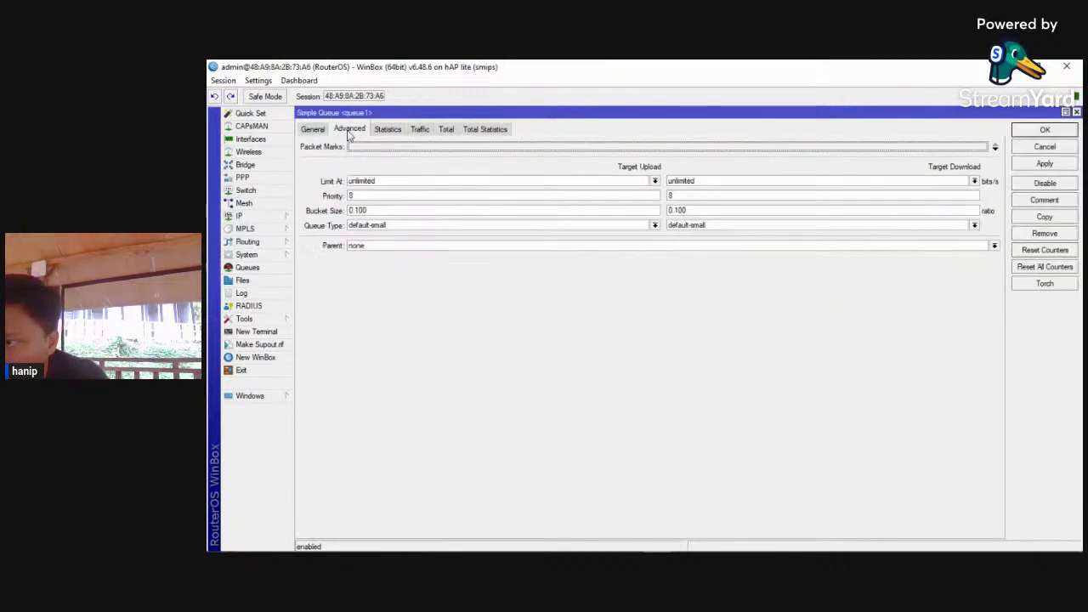
pyautogui.click(387, 131)
pyautogui.click(419, 130)
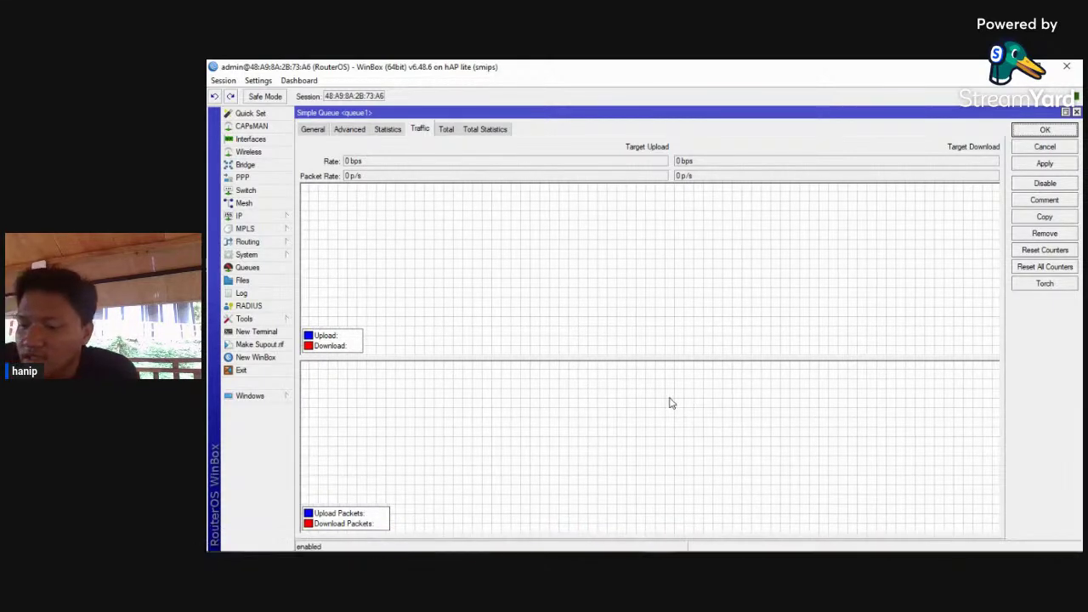
pyautogui.hotkey('alt', 'Tab')
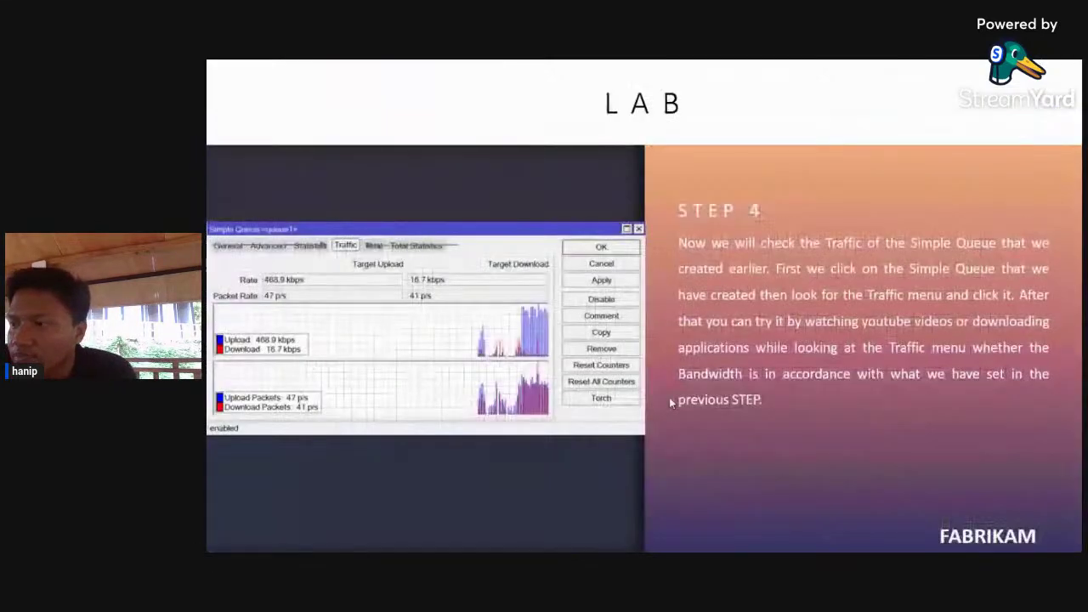